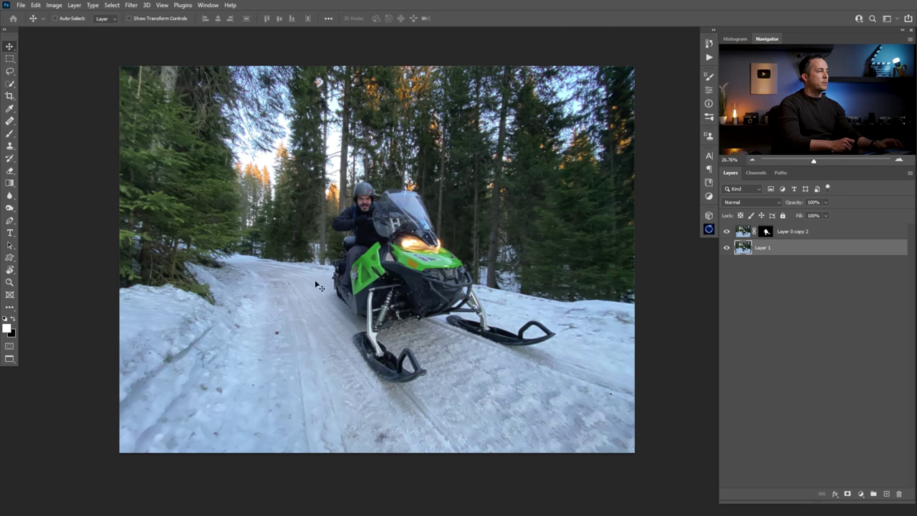
# Examine the snowmobile rider up close and view the layer mask of Layer 0 copy 2 on its own
pyautogui.scroll(5, 386, 222)
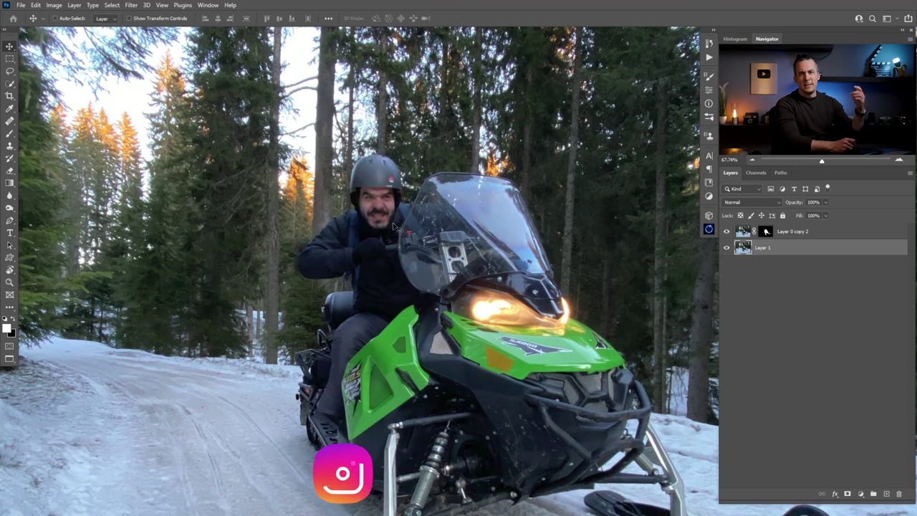
pyautogui.scroll(-4, 422, 241)
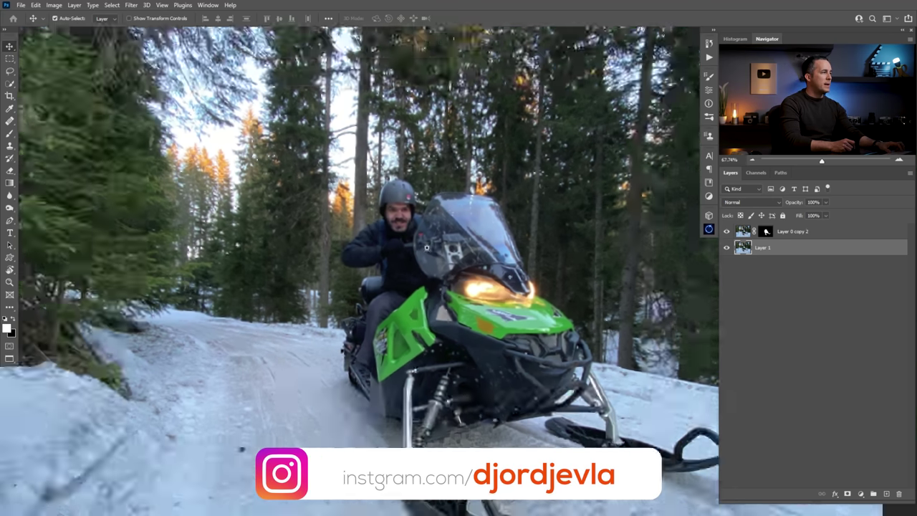
pyautogui.scroll(-1, 421, 234)
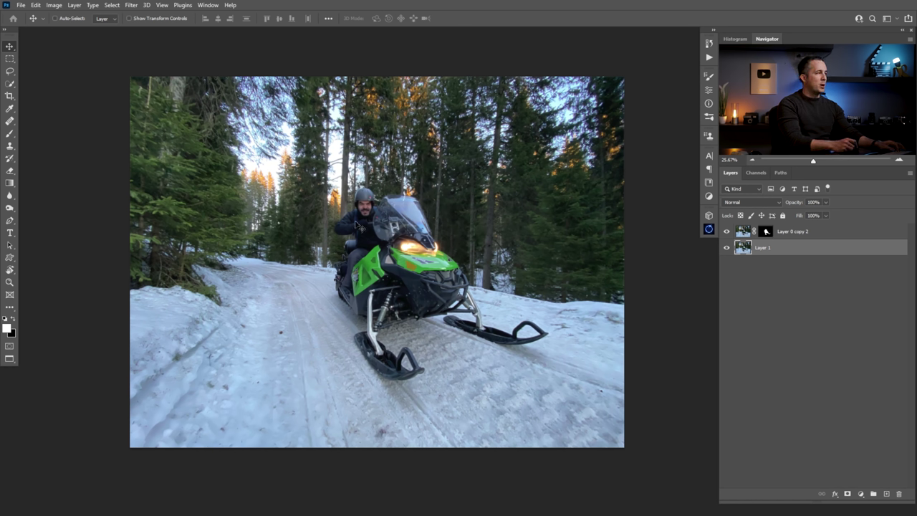
pyautogui.keyDown('alt'); pyautogui.click(766, 234); pyautogui.keyUp('alt')
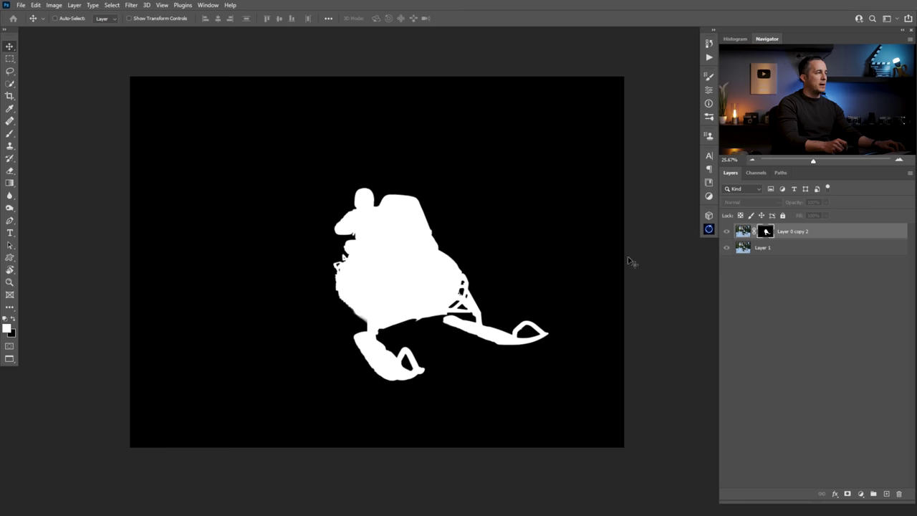
pyautogui.click(738, 231)
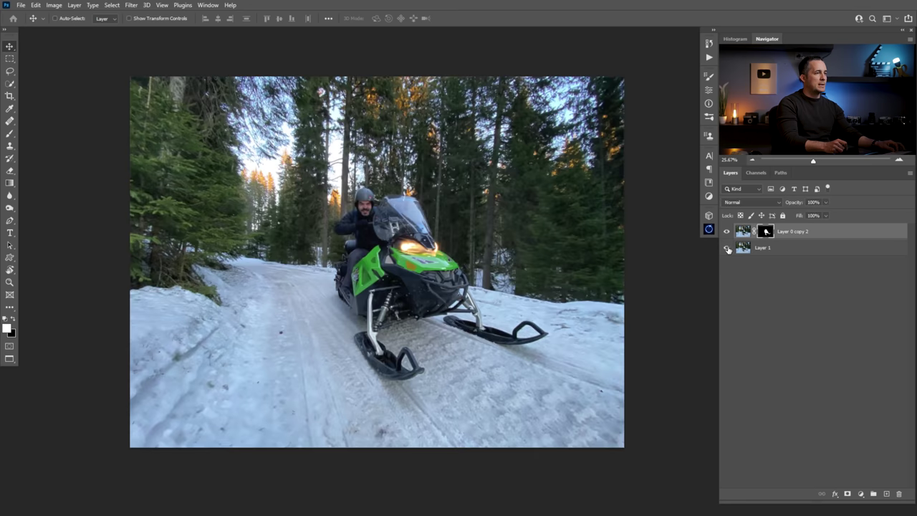
# Hide Layer 1 and shift the isolated snowmobile cutout slightly to check it, and undo these changes
pyautogui.click(727, 247)
pyautogui.moveTo(428, 301)
pyautogui.mouseDown()
pyautogui.moveTo(458, 286)
pyautogui.moveTo(439, 291)
pyautogui.mouseUp()
pyautogui.hotkey('ctrl', 'z')
pyautogui.hotkey('ctrl', 'z')
pyautogui.hotkey('ctrl', 'z')
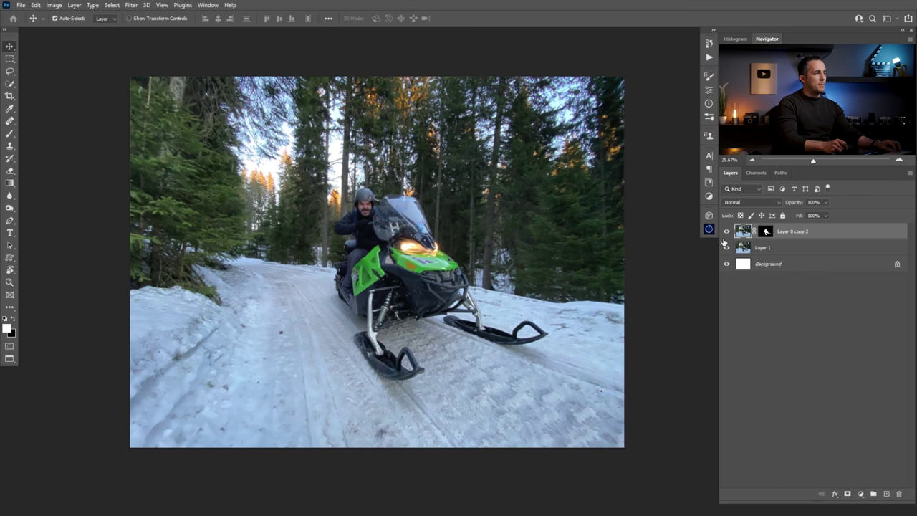
pyautogui.hotkey('ctrl', 'z')
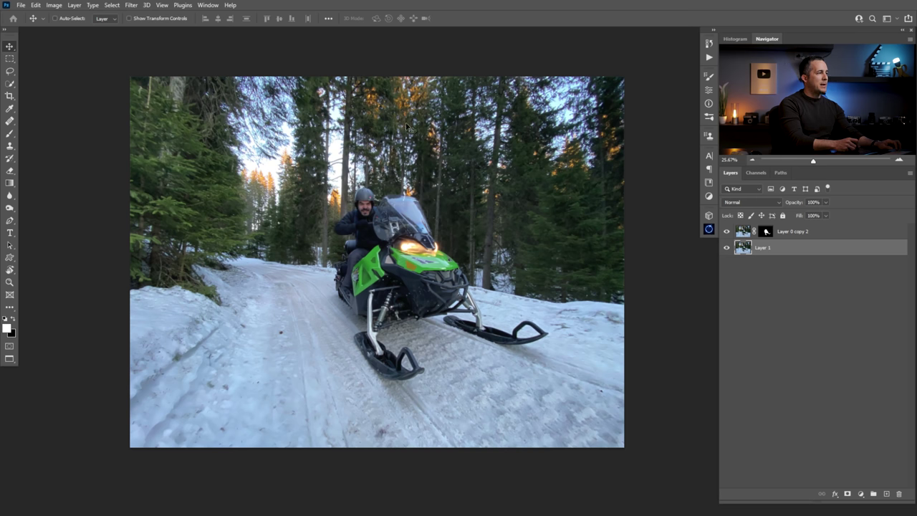
# Apply a Radial Blur to background Layer 1 using the Zoom method and Good quality
pyautogui.click(752, 235)
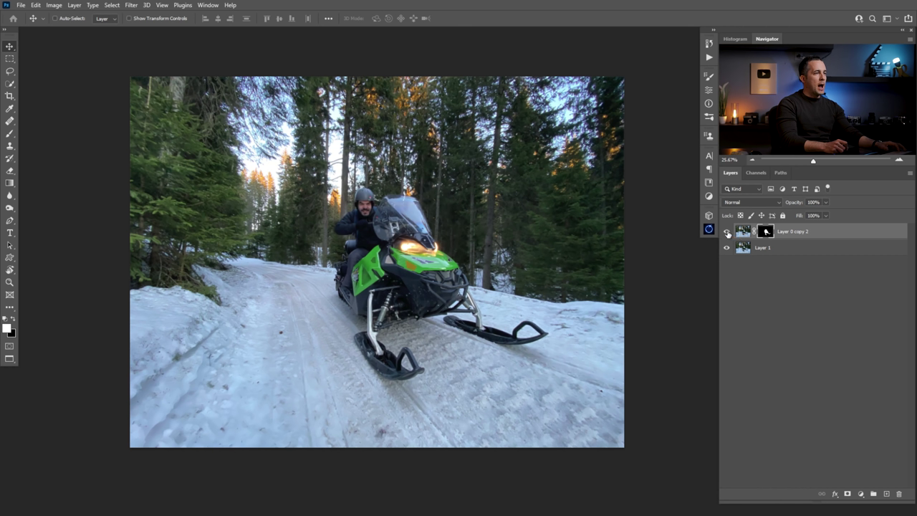
pyautogui.click(727, 232)
pyautogui.click(745, 248)
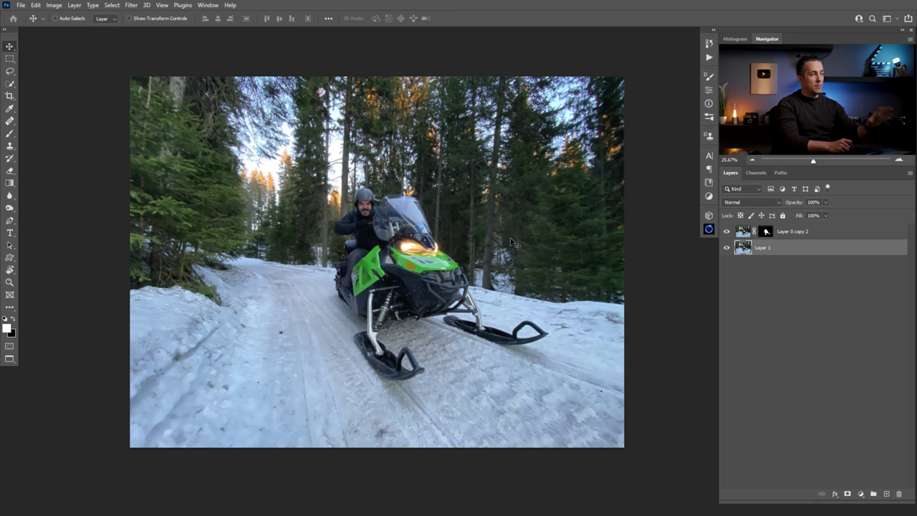
pyautogui.click(131, 5)
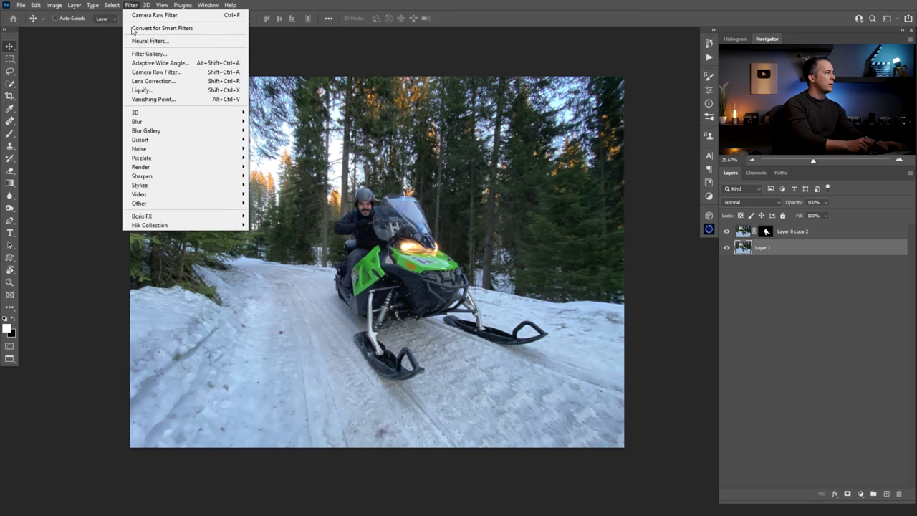
pyautogui.moveTo(167, 122)
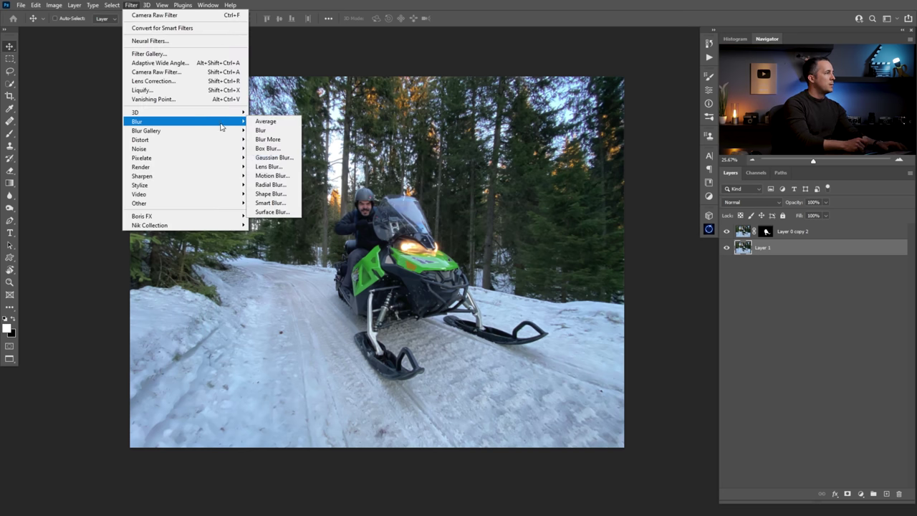
pyautogui.click(285, 186)
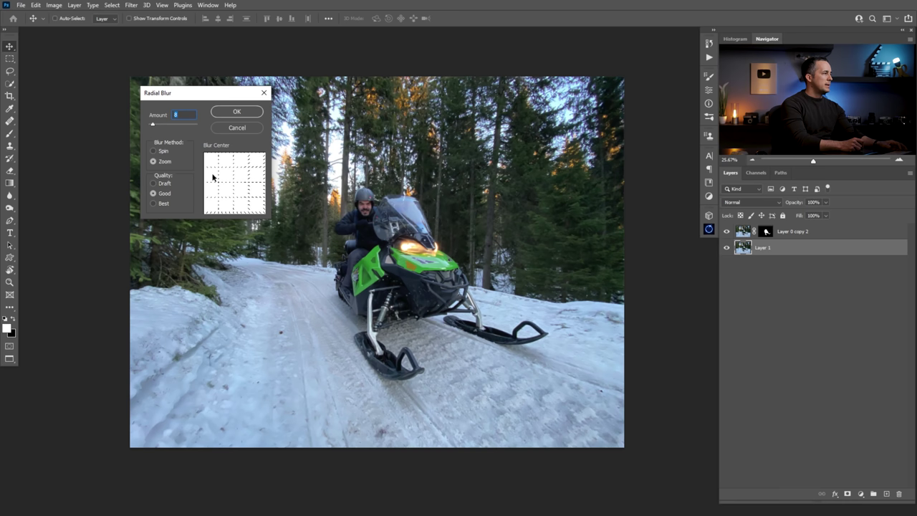
pyautogui.click(249, 111)
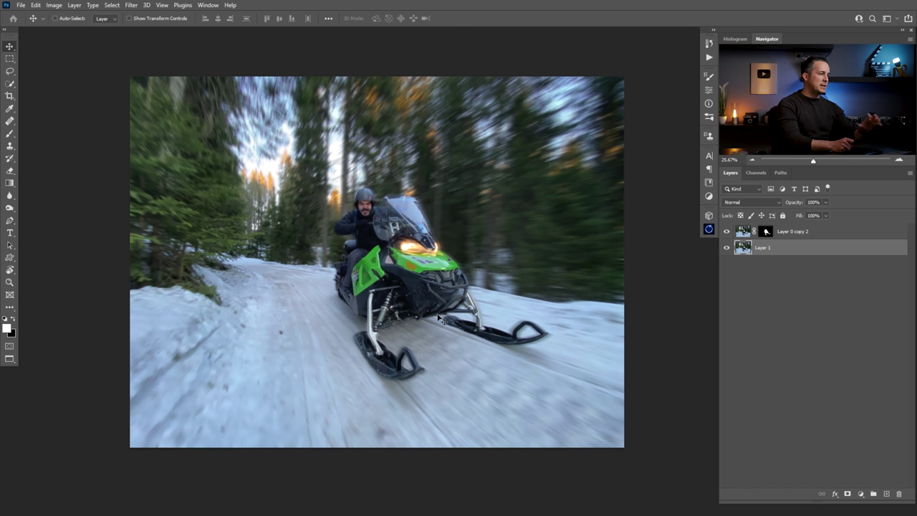
# Examine the outline of the rider and snowmobile against the blurred background up close
pyautogui.press('ctrl')
pyautogui.moveTo(351, 198); pyautogui.dragTo(423, 198)
pyautogui.moveTo(349, 252); pyautogui.dragTo(383, 192)
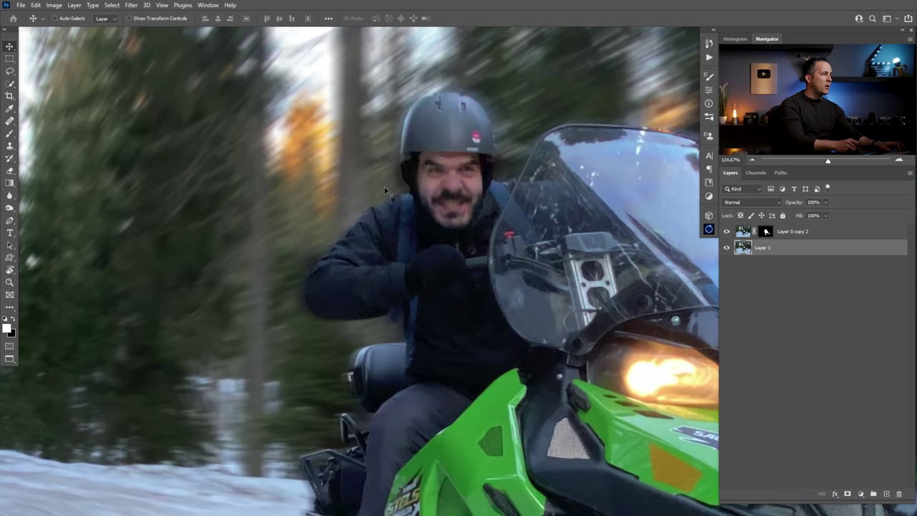
pyautogui.moveTo(324, 372); pyautogui.dragTo(317, 160)
pyautogui.moveTo(343, 402); pyautogui.dragTo(209, 485)
pyautogui.moveTo(367, 257); pyautogui.dragTo(341, 280)
pyautogui.moveTo(371, 233); pyautogui.dragTo(402, 262)
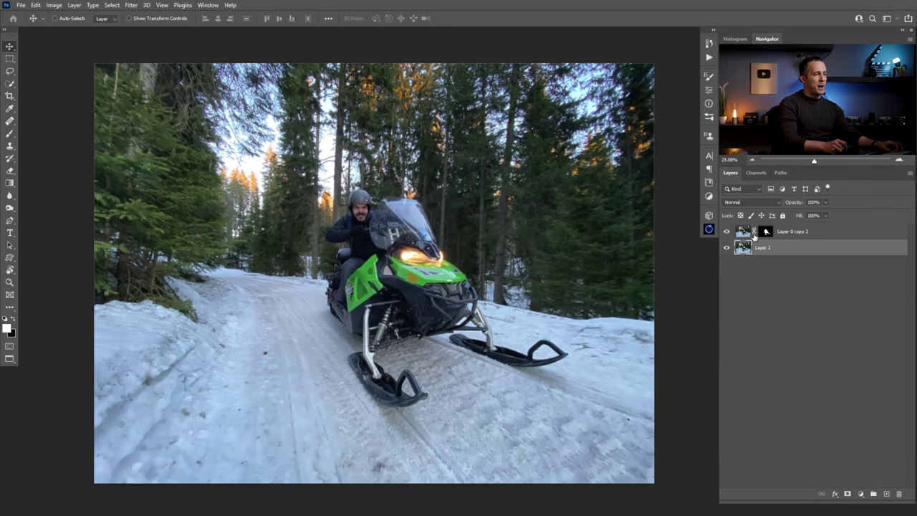
# Load the mask of Layer 0 copy 2 as a selection and expand it by 20 pixels
pyautogui.keyDown('ctrl'); pyautogui.click(766, 234); pyautogui.keyUp('ctrl')
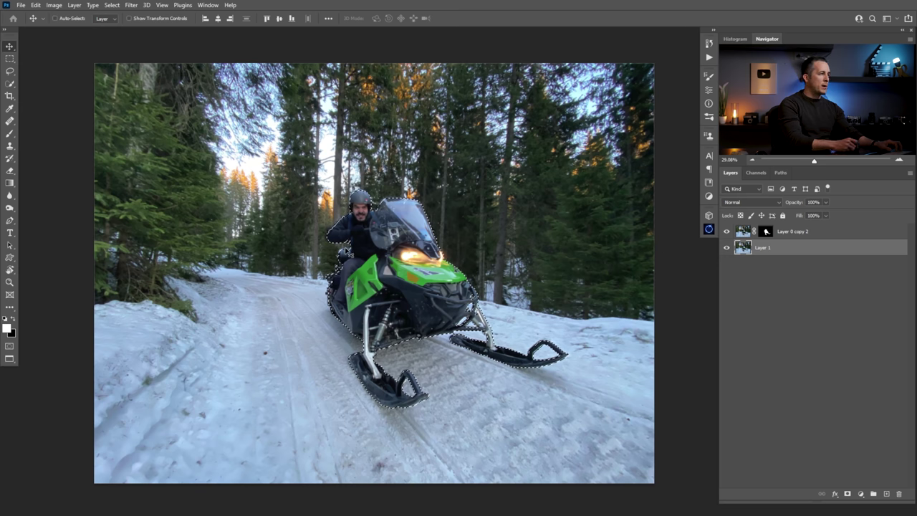
pyautogui.click(129, 6)
pyautogui.moveTo(137, 147)
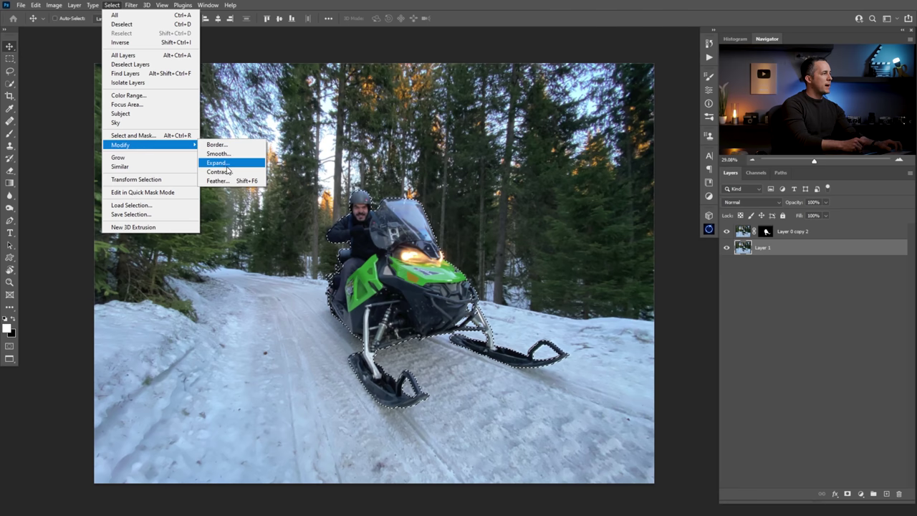
pyautogui.click(216, 163)
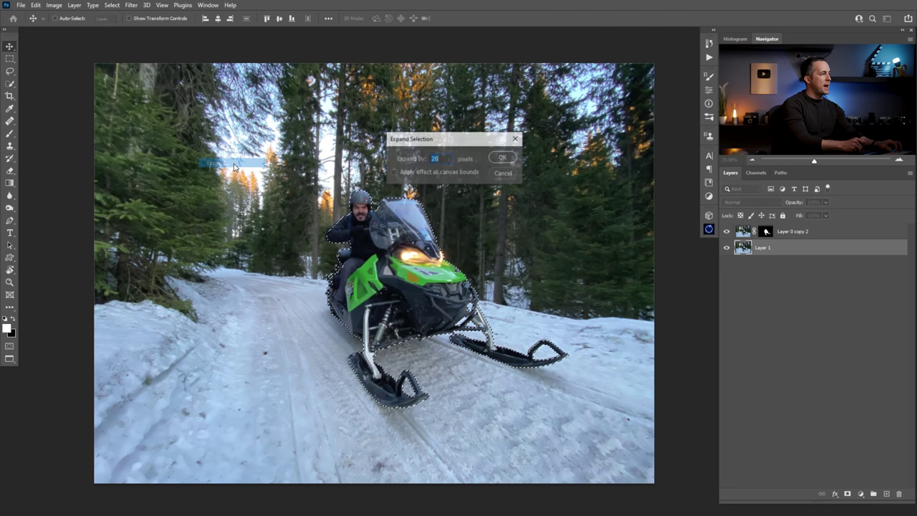
pyautogui.click(502, 157)
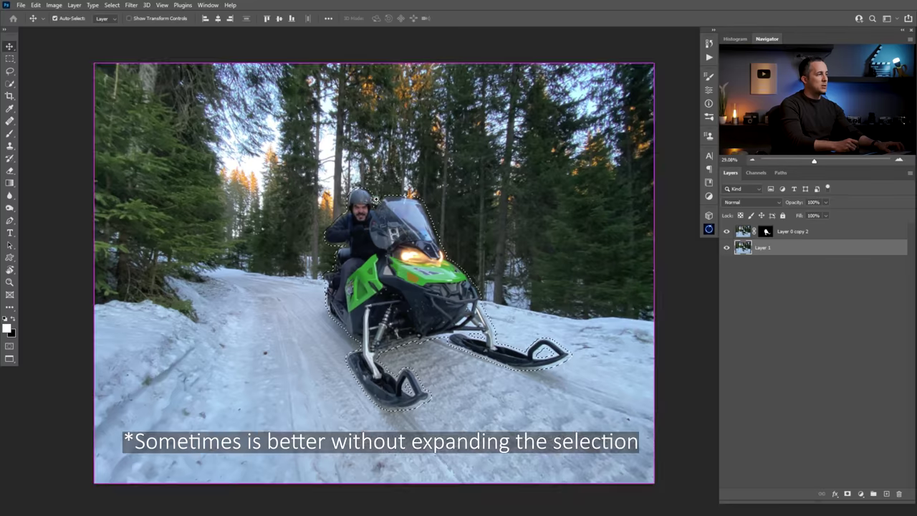
# Hide Layer 0 copy 2 and start Content-Aware Fill on Layer 1 for the snowmobile selection
pyautogui.moveTo(357, 192); pyautogui.dragTo(404, 199)
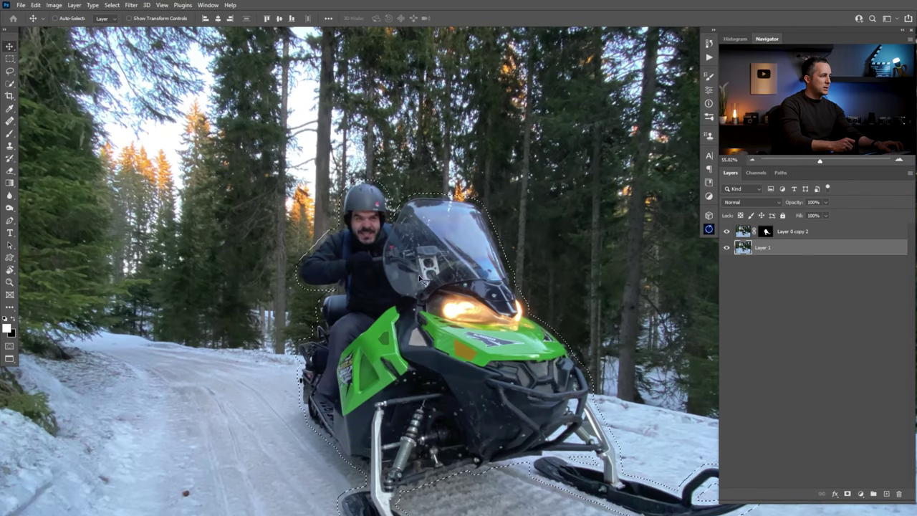
pyautogui.scroll(-2, 422, 273)
pyautogui.click(727, 231)
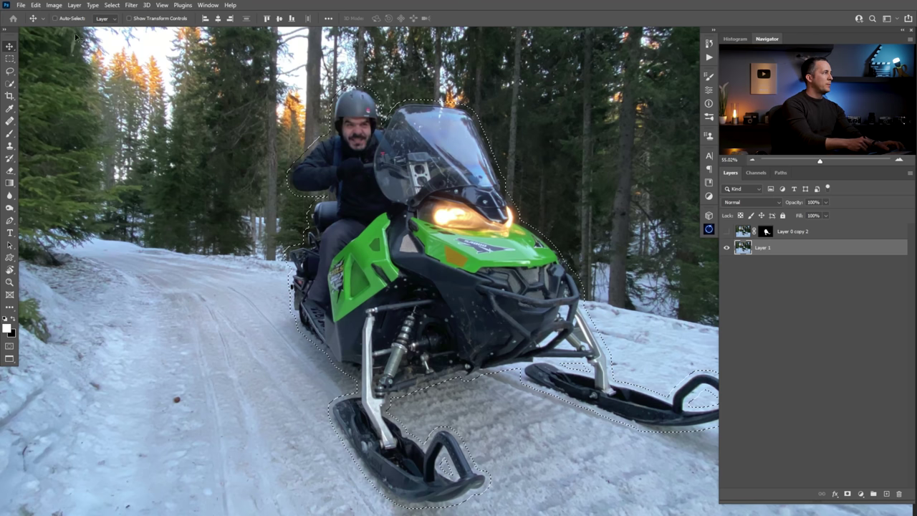
pyautogui.click(36, 5)
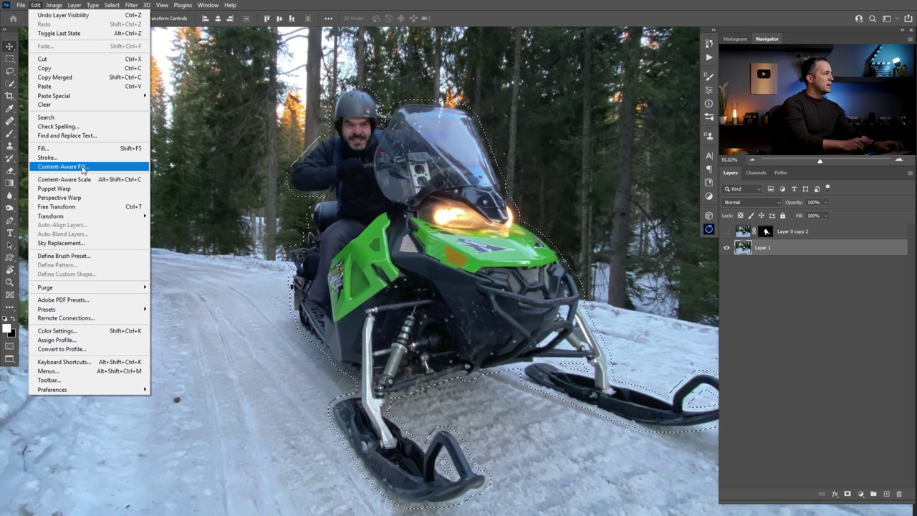
pyautogui.click(83, 168)
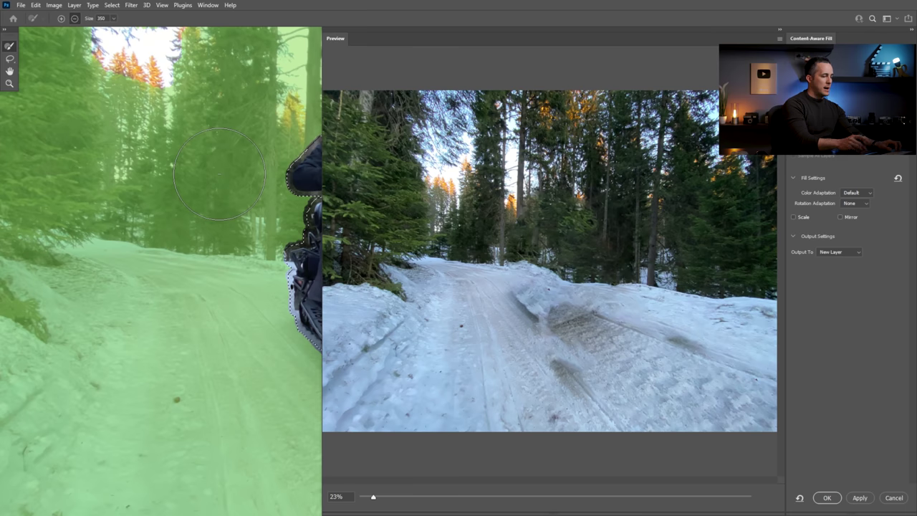
# Exclude the bright sky and tree patches along the photo's upper edge from sampling, and output the content-aware fill to a new layer
pyautogui.hotkey('ctrl', '-')
pyautogui.hotkey('ctrl', '-')
pyautogui.hotkey('ctrl', '-')
pyautogui.hotkey('ctrl', '-')
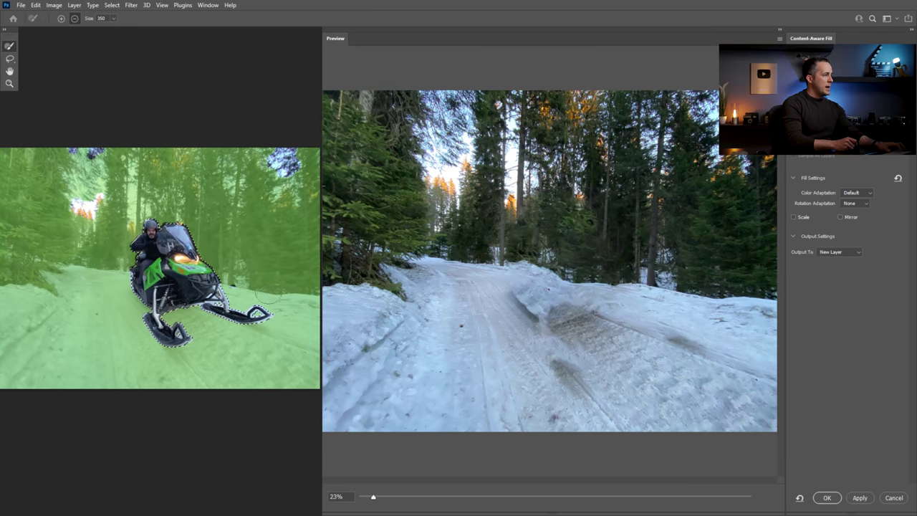
pyautogui.moveTo(89, 144)
pyautogui.mouseDown()
pyautogui.moveTo(80, 166)
pyautogui.moveTo(88, 204)
pyautogui.moveTo(106, 195)
pyautogui.moveTo(85, 225)
pyautogui.moveTo(130, 152)
pyautogui.mouseUp()
pyautogui.moveTo(275, 151)
pyautogui.mouseDown()
pyautogui.moveTo(290, 193)
pyautogui.moveTo(269, 211)
pyautogui.mouseUp()
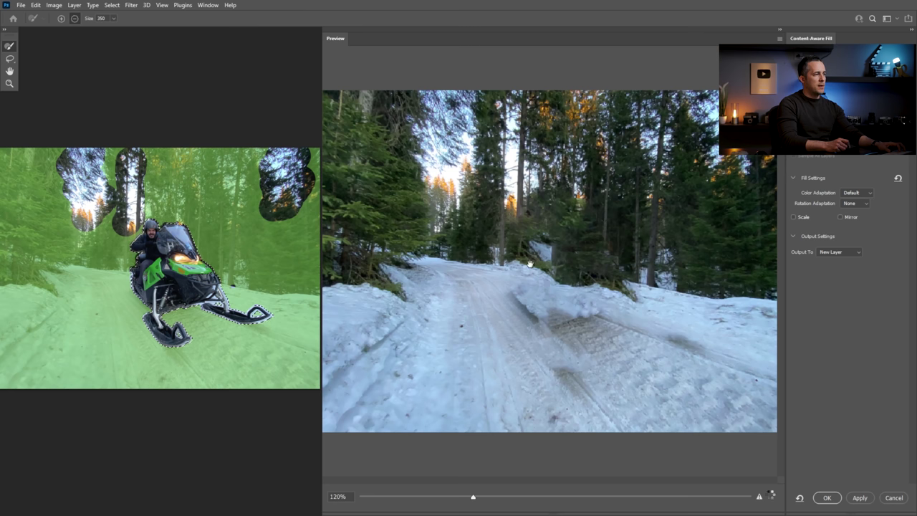
pyautogui.click(858, 499)
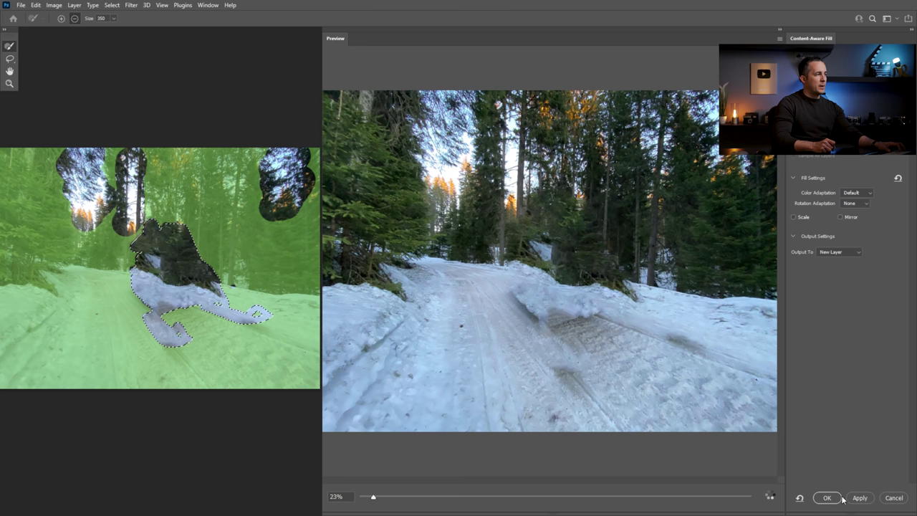
pyautogui.click(827, 498)
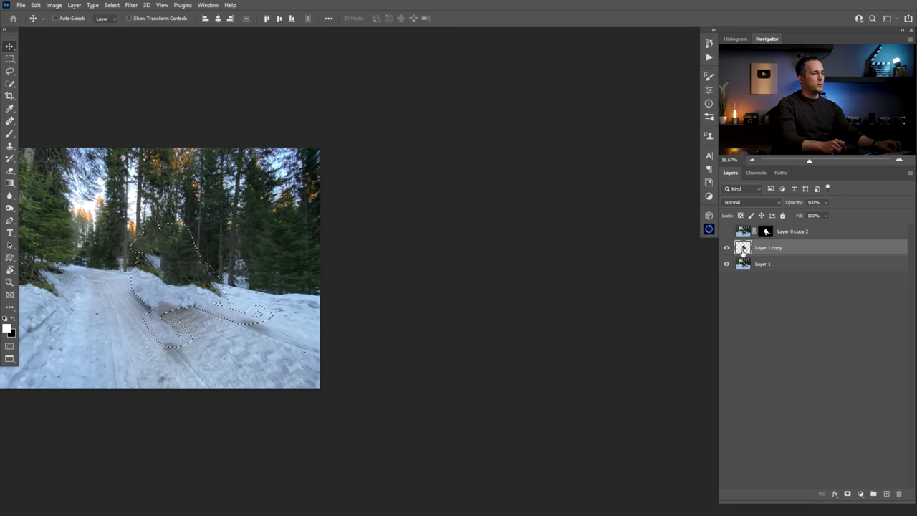
# Remove the selection around the filled area and show Layer 0 copy 2 again
pyautogui.hotkey('ctrl', 'd')
pyautogui.moveTo(161, 263); pyautogui.dragTo(249, 263)
pyautogui.moveTo(250, 264); pyautogui.dragTo(467, 227)
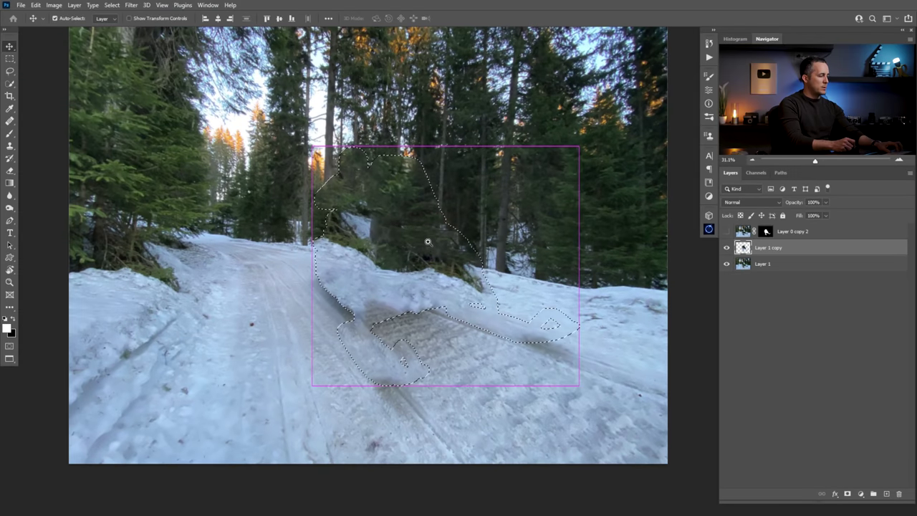
pyautogui.moveTo(401, 258); pyautogui.dragTo(425, 262)
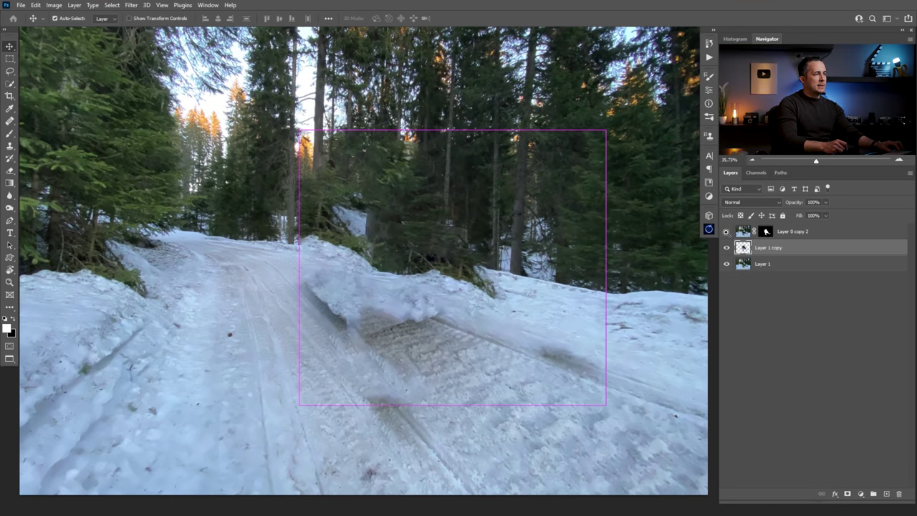
pyautogui.click(726, 231)
# Clone clean snow on Layer 1 copy over the bright fringe along the snowmobile's lower track edge with the Clone Stamp tool
pyautogui.scroll(3, 346, 326)
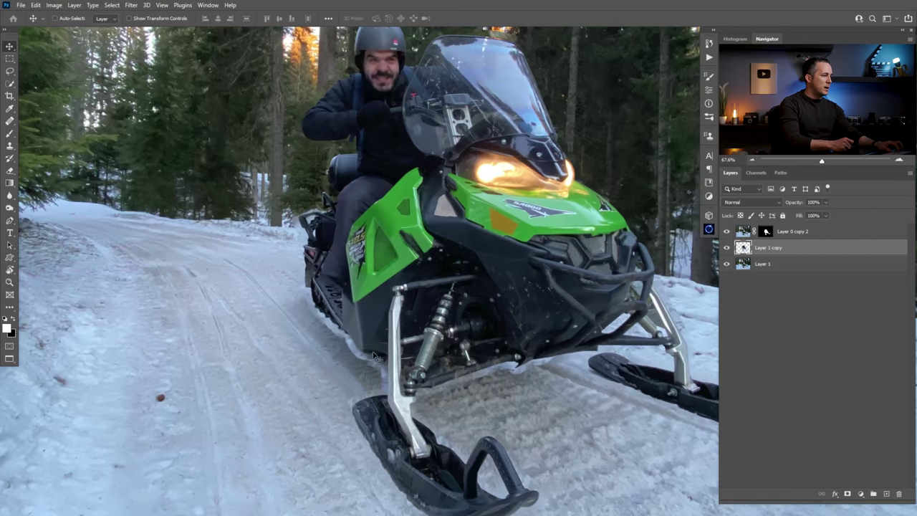
pyautogui.moveTo(536, 357); pyautogui.dragTo(480, 344)
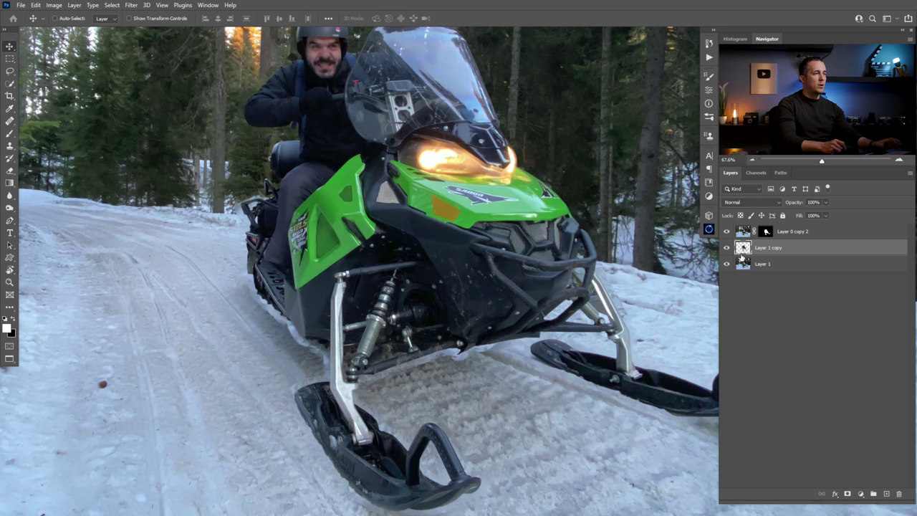
pyautogui.click(10, 146)
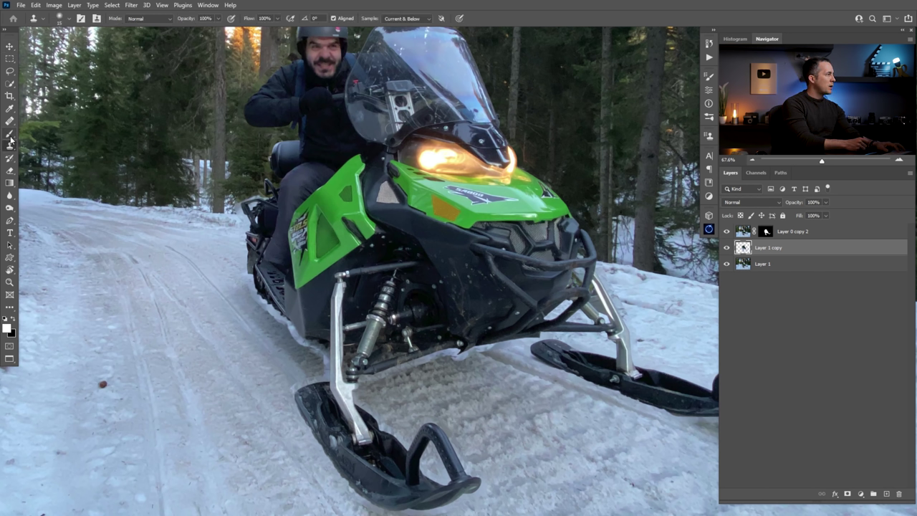
pyautogui.scroll(2, 344, 240)
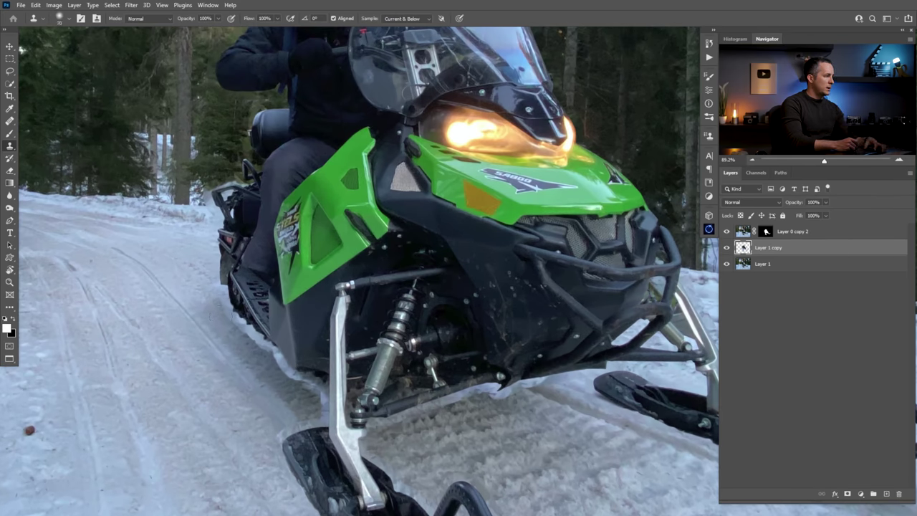
pyautogui.moveTo(235, 301); pyautogui.dragTo(291, 369)
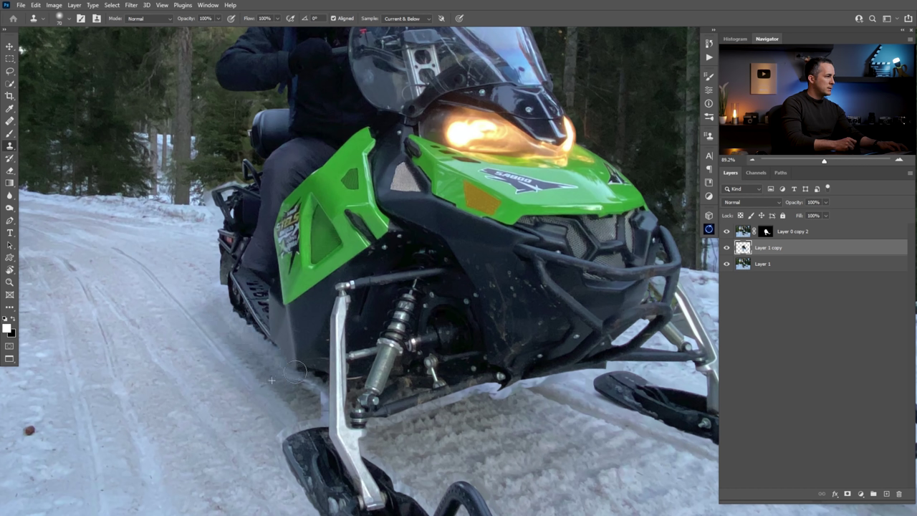
pyautogui.hotkey('ctrl', 'z')
pyautogui.keyDown('alt'); pyautogui.click(246, 347); pyautogui.keyUp('alt')
pyautogui.moveTo(242, 323)
pyautogui.mouseDown()
pyautogui.moveTo(235, 307)
pyautogui.moveTo(244, 313)
pyautogui.mouseUp()
pyautogui.moveTo(274, 351)
pyautogui.mouseDown()
pyautogui.moveTo(255, 333)
pyautogui.moveTo(298, 394)
pyautogui.moveTo(324, 412)
pyautogui.moveTo(268, 260)
pyautogui.mouseUp()
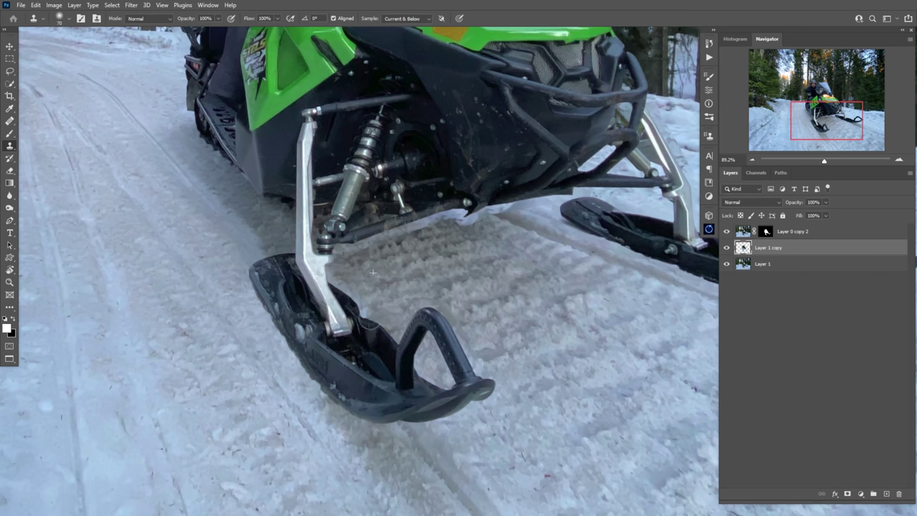
# Inspect the snowmobile's skis, windshield and front edge against the retouched background for leftover fringes
pyautogui.moveTo(430, 243); pyautogui.dragTo(253, 307)
pyautogui.moveTo(647, 369); pyautogui.dragTo(439, 290)
pyautogui.moveTo(536, 255); pyautogui.dragTo(539, 252)
pyautogui.scroll(10, 540, 252)
pyautogui.hscroll(-8, 501, 229)
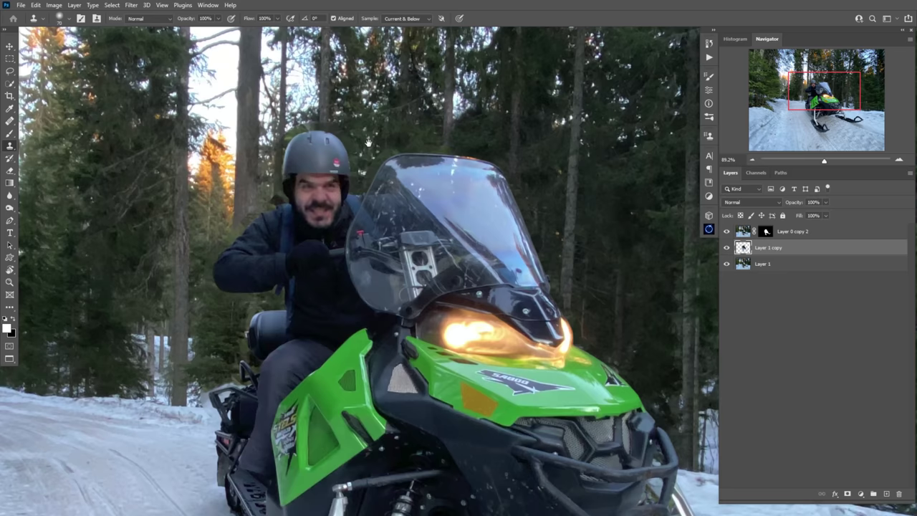
pyautogui.moveTo(416, 291); pyautogui.dragTo(418, 188)
pyautogui.moveTo(246, 334); pyautogui.dragTo(185, 334)
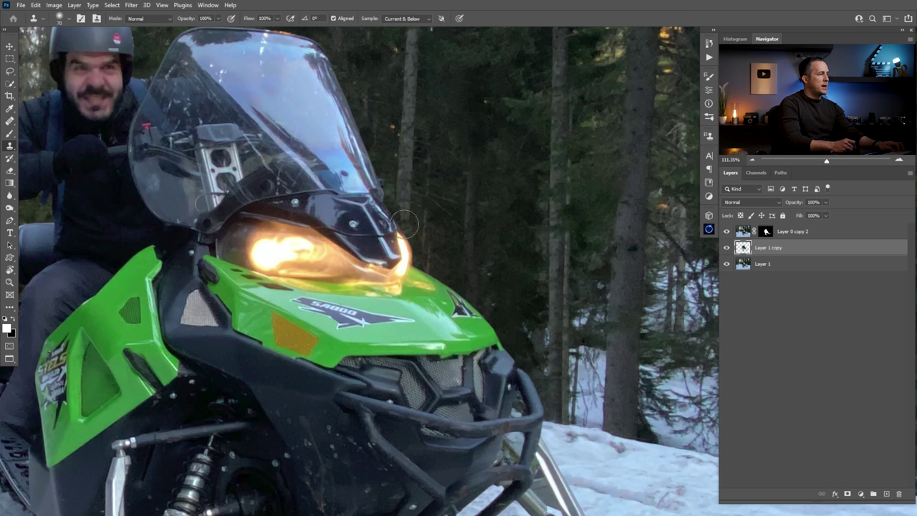
pyautogui.moveTo(487, 274); pyautogui.dragTo(434, 287)
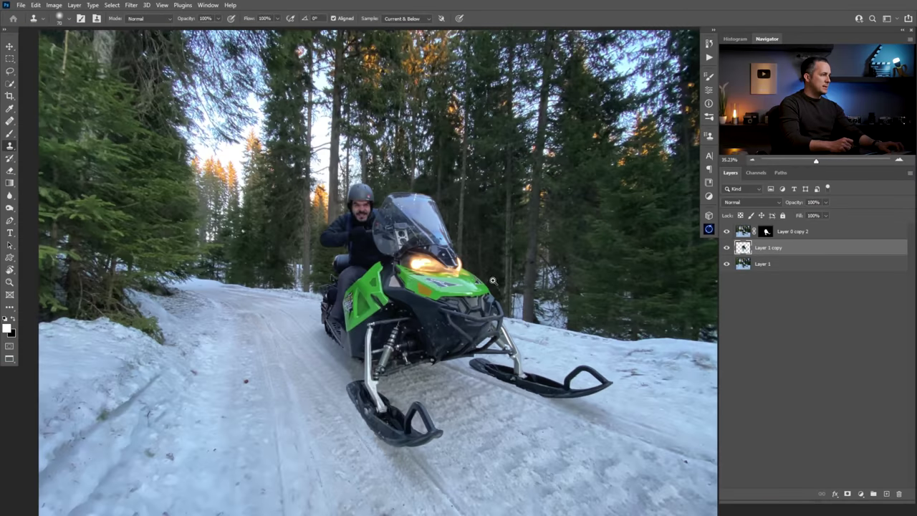
pyautogui.scroll(3, 493, 280)
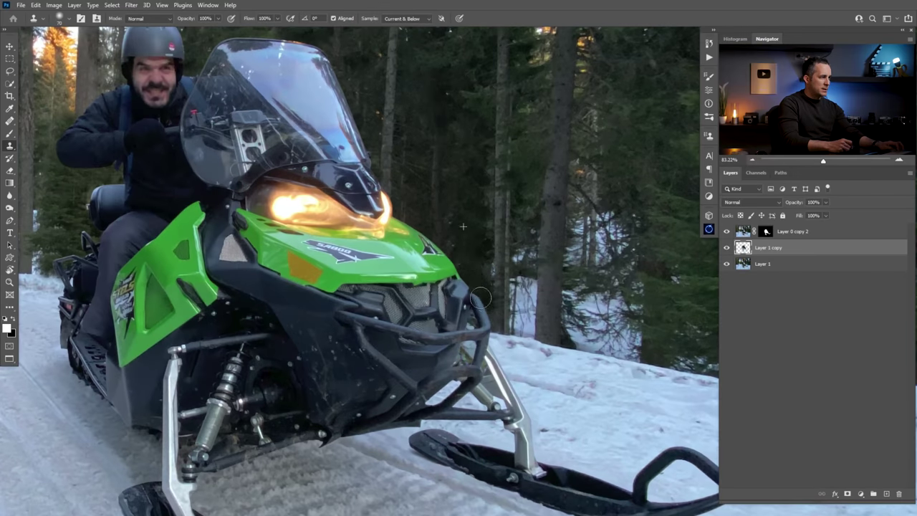
pyautogui.scroll(-3, 455, 258)
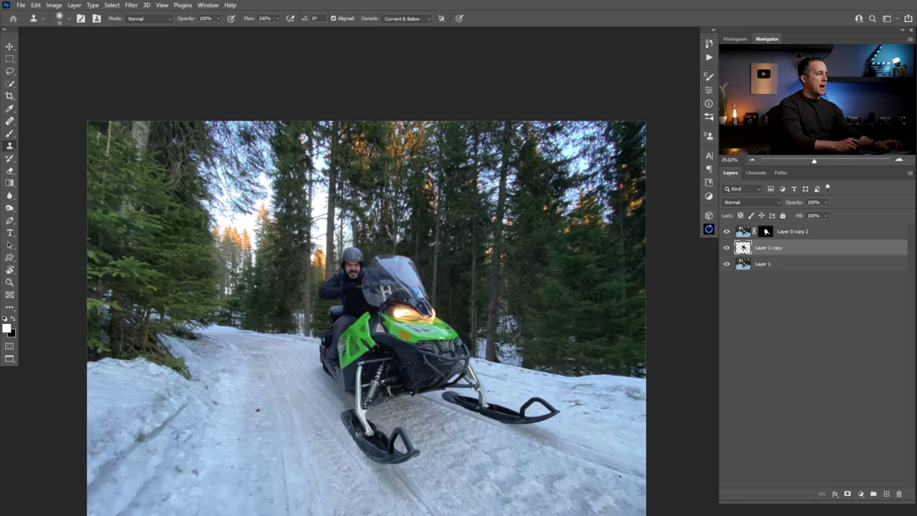
# Merge Layer 1 copy with Layer 1 and turn the merged background into a smart object
pyautogui.moveTo(269, 217); pyautogui.dragTo(247, 184)
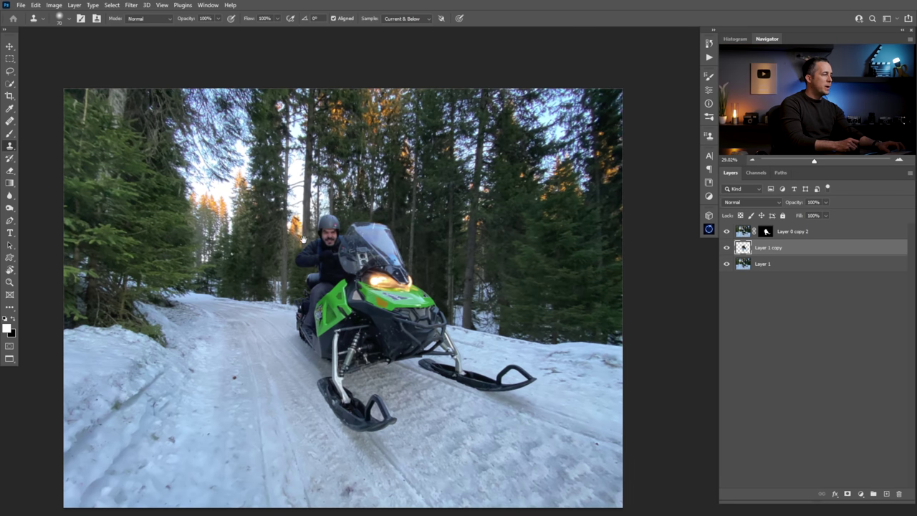
pyautogui.keyDown('shift'); pyautogui.click(746, 265); pyautogui.keyUp('shift')
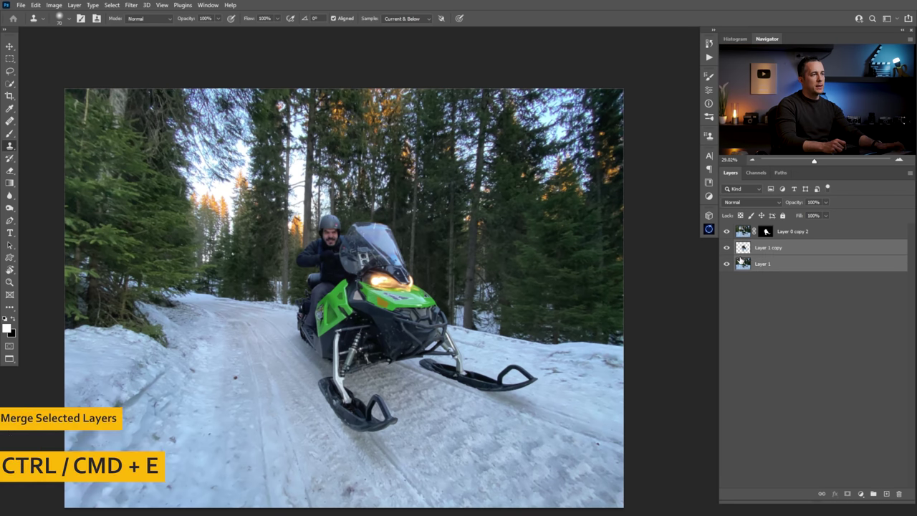
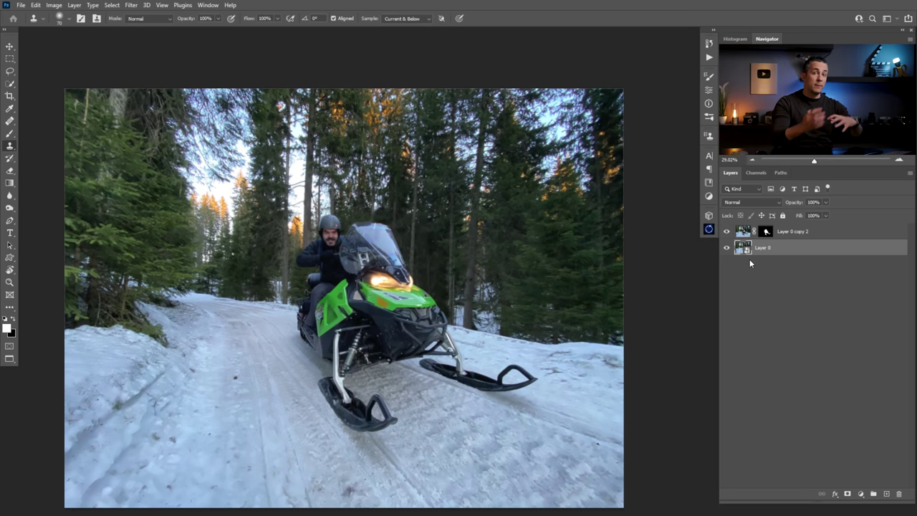
pyautogui.moveTo(308, 319); pyautogui.dragTo(338, 279)
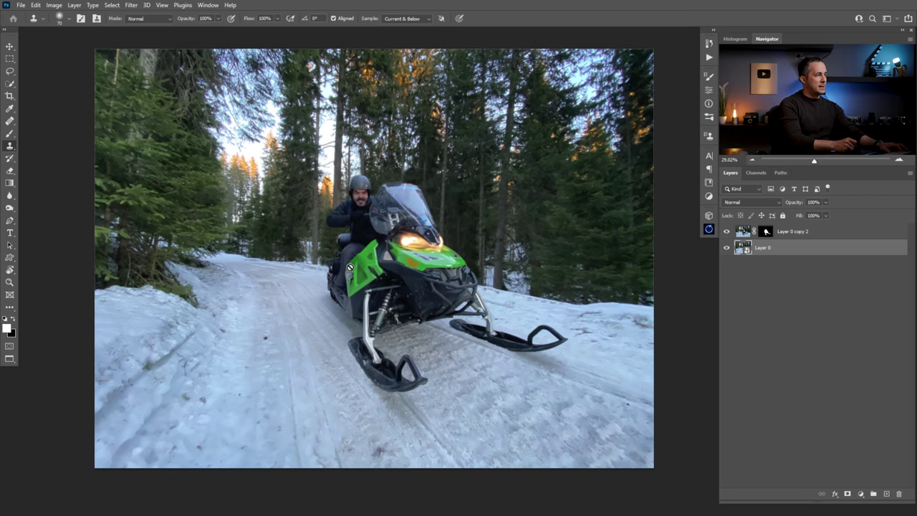
# Open the Camera Raw Filter on Layer 0 and set Color Mixer saturation to -100 for Yellows and Oranges and -13 for Blues
pyautogui.click(133, 6)
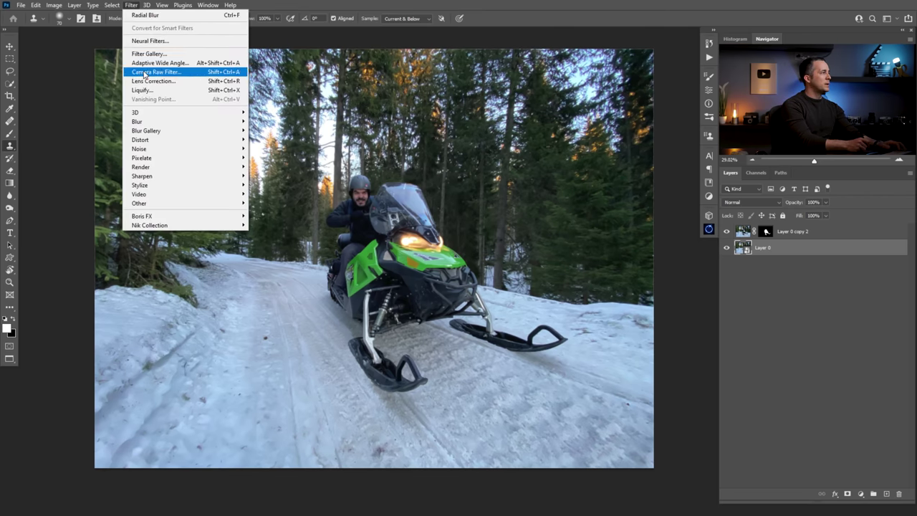
pyautogui.click(159, 81)
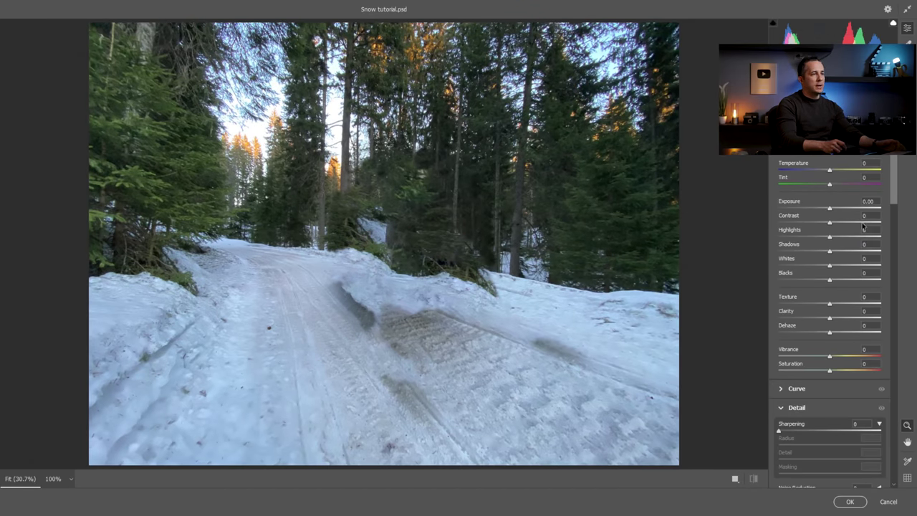
pyautogui.scroll(-10, 894, 192)
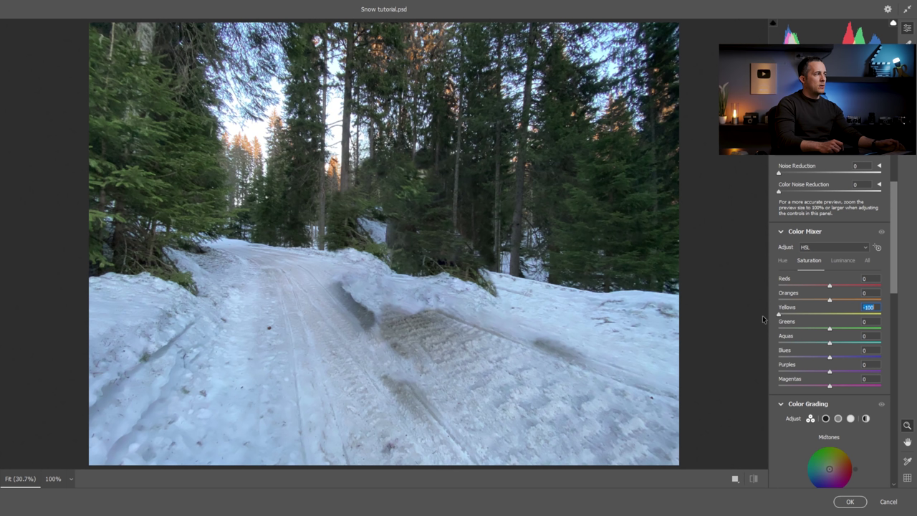
pyautogui.moveTo(830, 300); pyautogui.dragTo(800, 302)
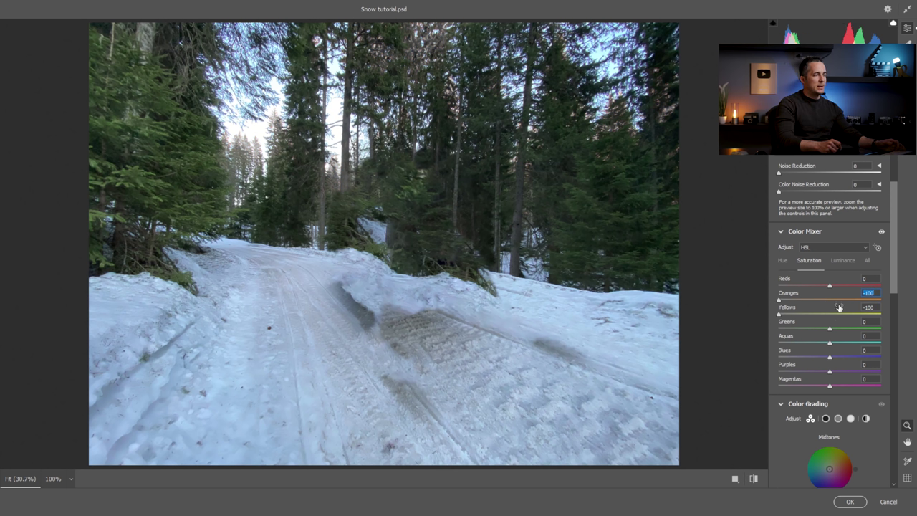
pyautogui.moveTo(829, 285)
pyautogui.mouseDown()
pyautogui.moveTo(802, 288)
pyautogui.moveTo(834, 287)
pyautogui.mouseUp()
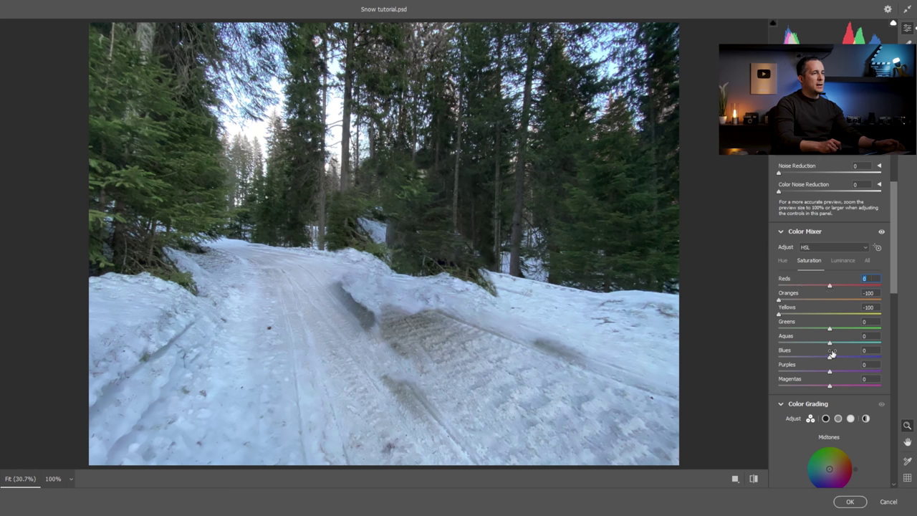
pyautogui.moveTo(830, 357); pyautogui.dragTo(822, 362)
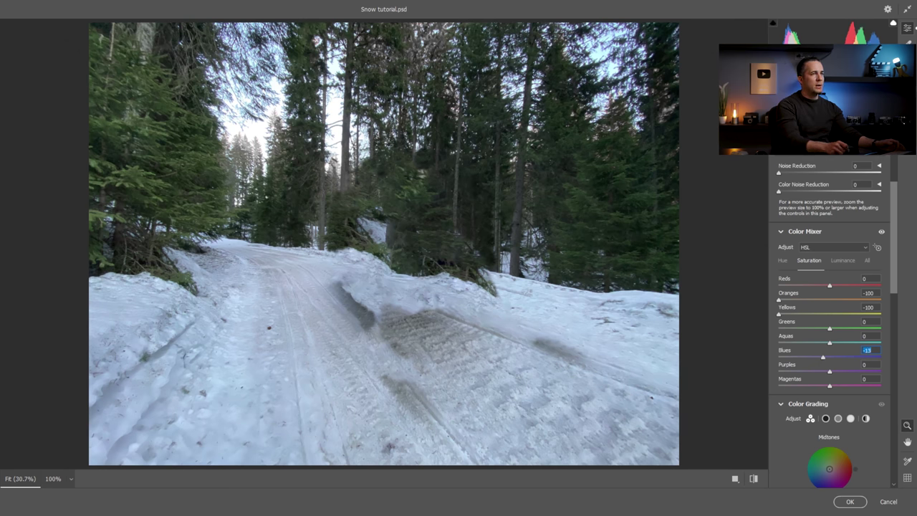
pyautogui.press('g')
pyautogui.moveTo(359, 21); pyautogui.dragTo(359, 208)
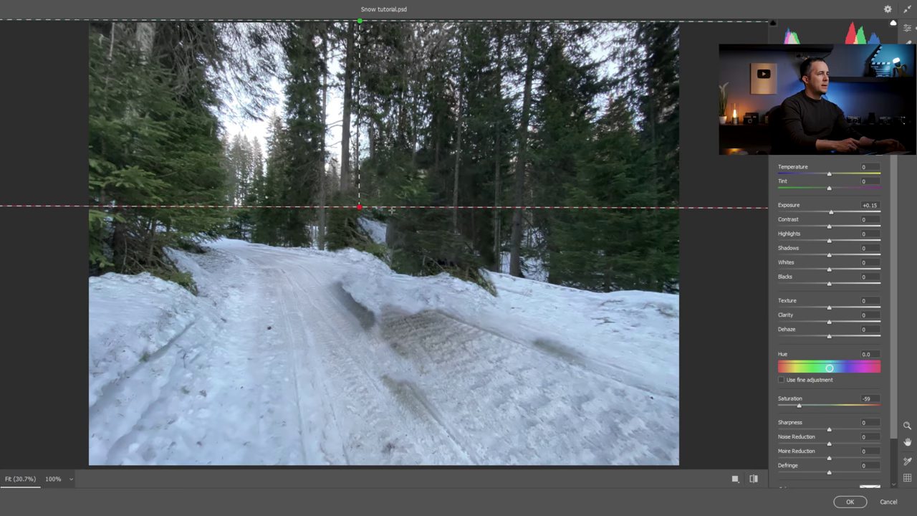
pyautogui.doubleClick(832, 214)
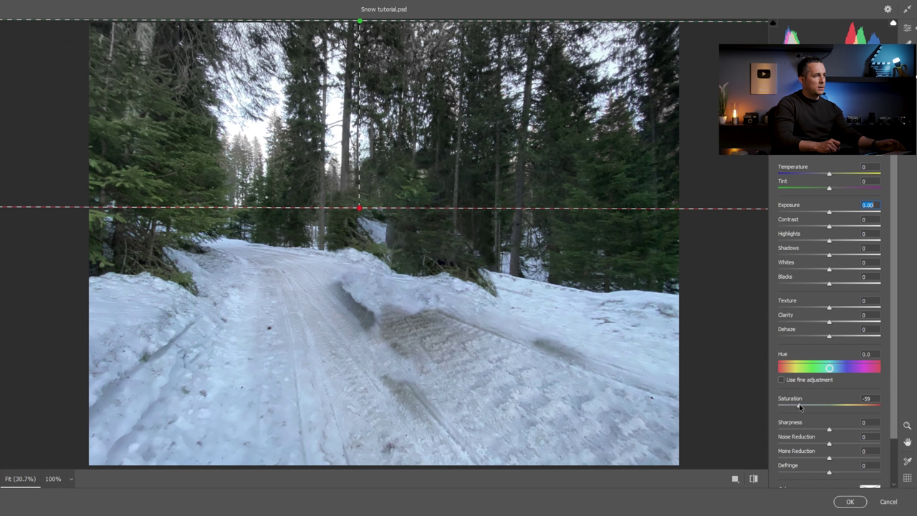
pyautogui.moveTo(800, 407); pyautogui.dragTo(797, 407)
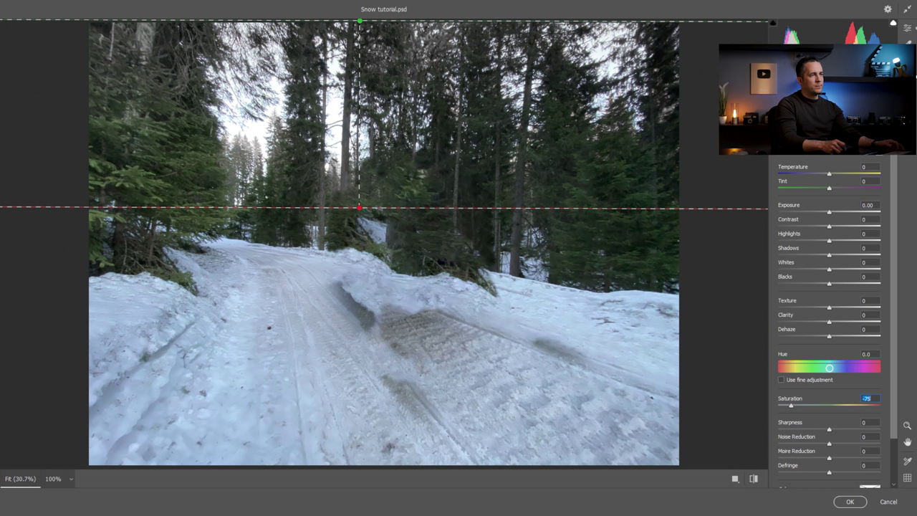
pyautogui.press('BackSpace')
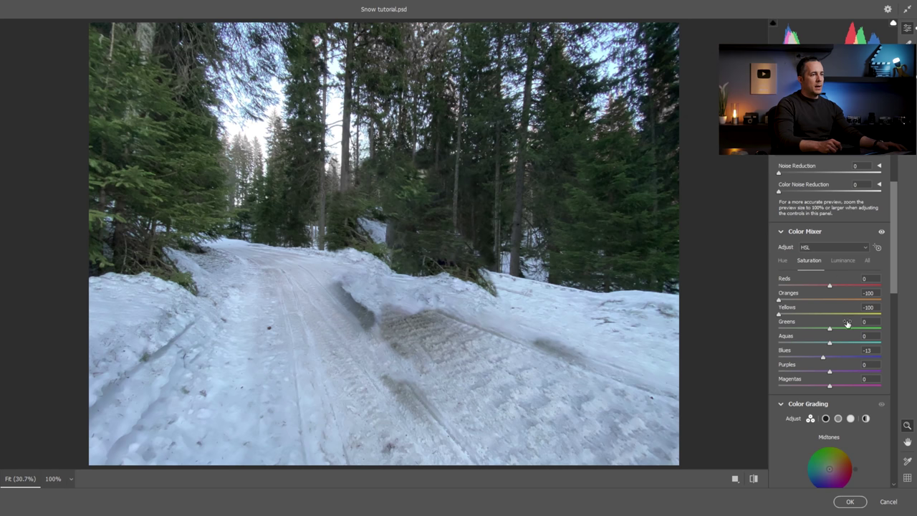
# Set the Color Mixer saturation to -24 for Aquas and -87 for Blues, and apply the Camera Raw Filter
pyautogui.moveTo(829, 347); pyautogui.dragTo(786, 358)
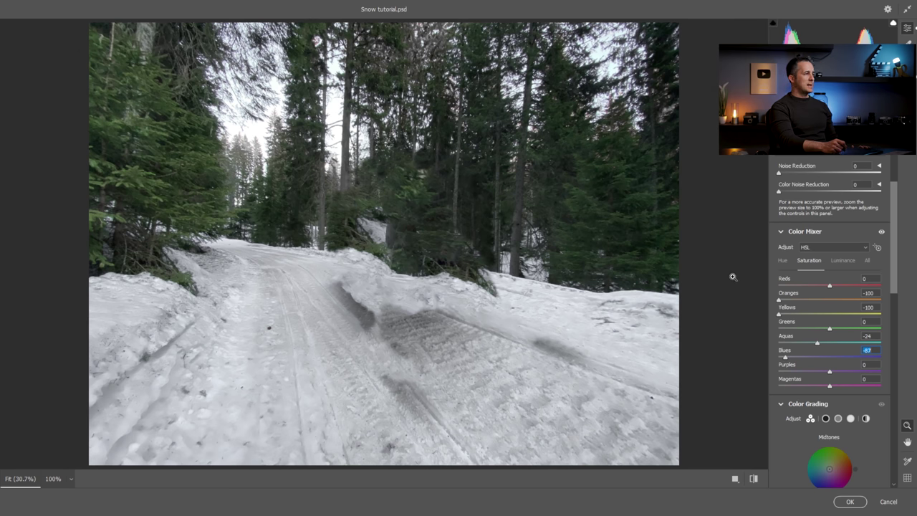
pyautogui.click(849, 501)
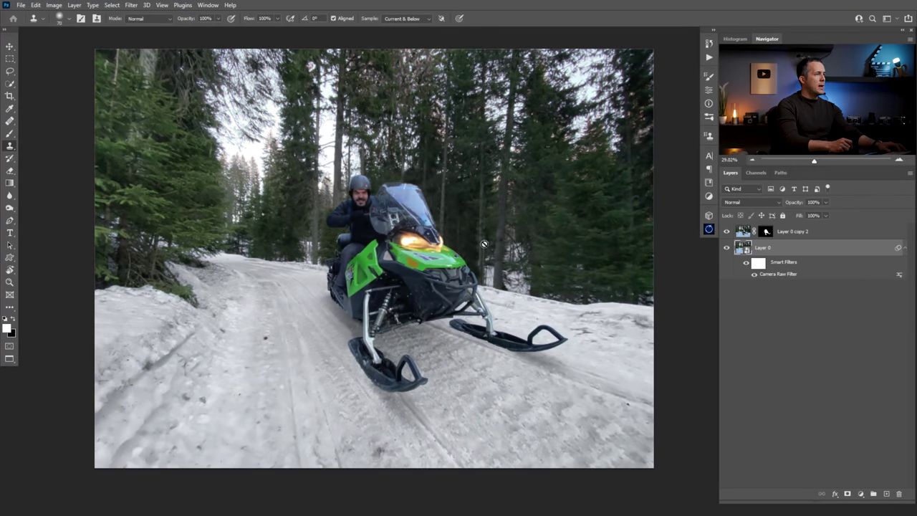
# Rename the snowmobile cutout layer Layer 0 copy 2 as Model
pyautogui.scroll(5, 400, 186)
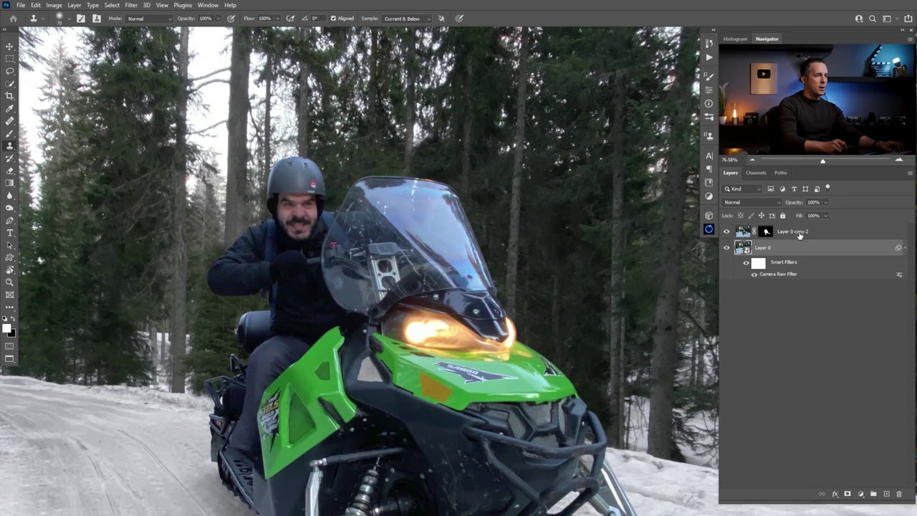
pyautogui.doubleClick(792, 231)
pyautogui.write('Model')
pyautogui.press('Return')
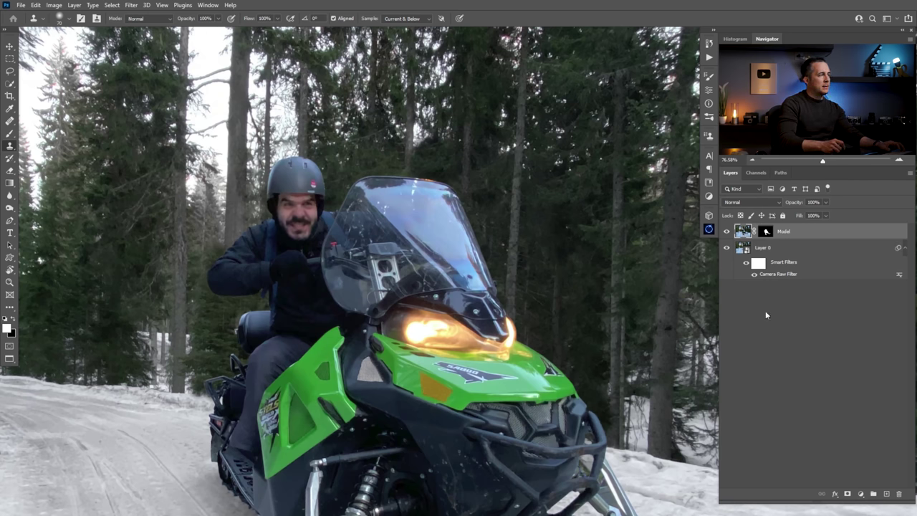
# Add a Hue/Saturation adjustment clipped to the Model layer and strongly reduce the saturation of its Yellows
pyautogui.click(860, 493)
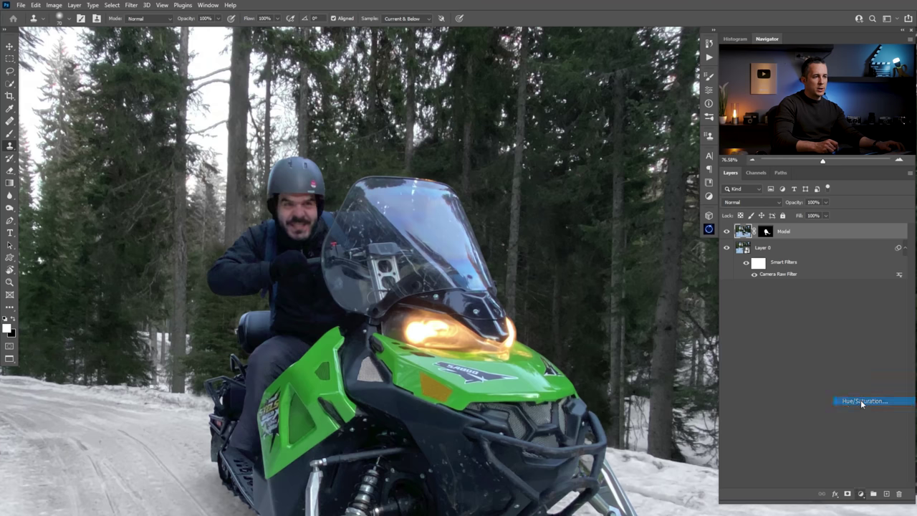
pyautogui.click(863, 401)
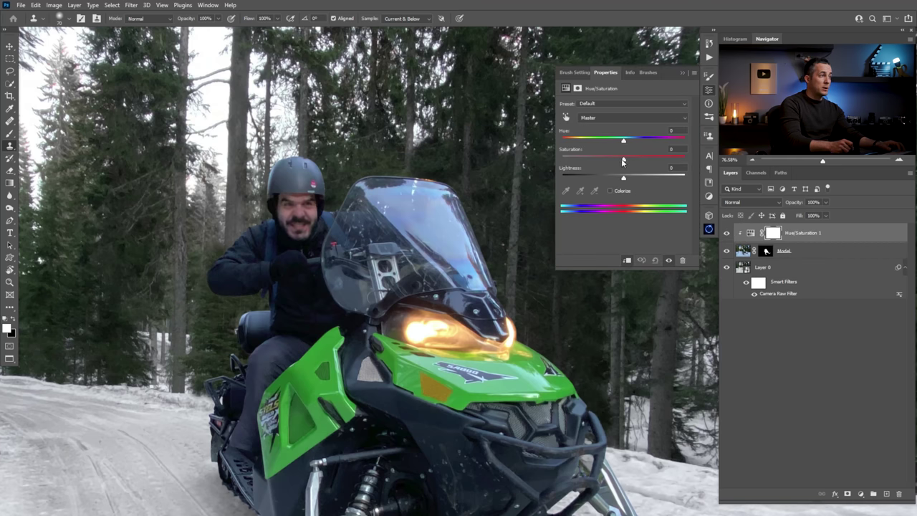
pyautogui.click(616, 118)
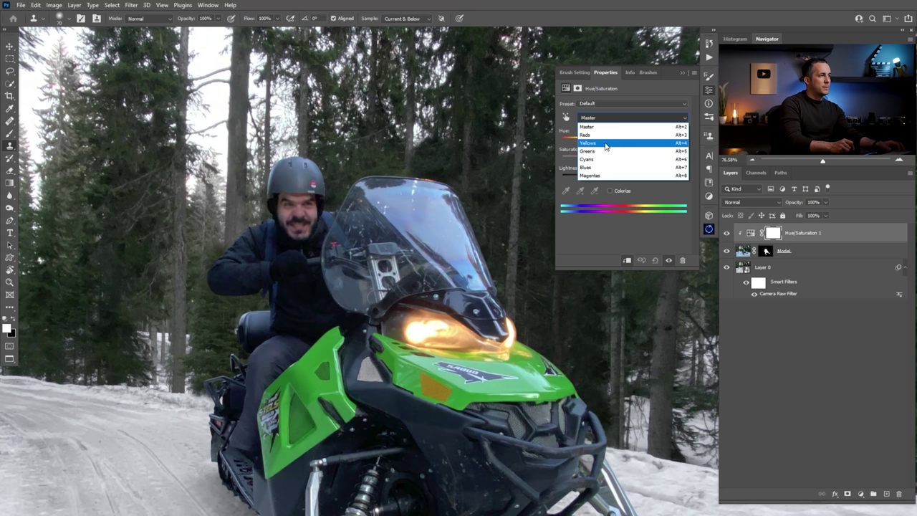
pyautogui.click(605, 143)
pyautogui.moveTo(619, 159); pyautogui.dragTo(575, 164)
# In the Hue/Saturation adjustment, lower the Reds saturation, strongly desaturate the Blues, and set the Cyans saturation to about -60
pyautogui.click(597, 118)
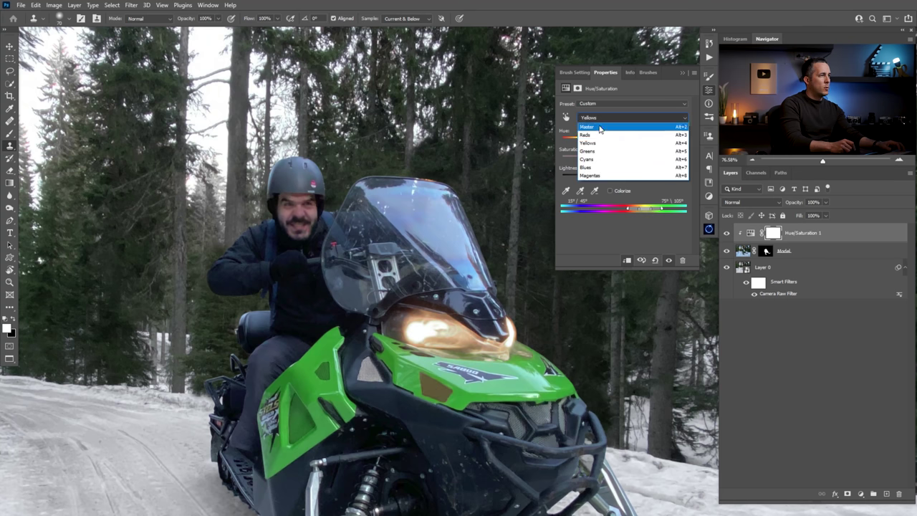
pyautogui.click(602, 129)
pyautogui.moveTo(584, 162); pyautogui.dragTo(572, 161)
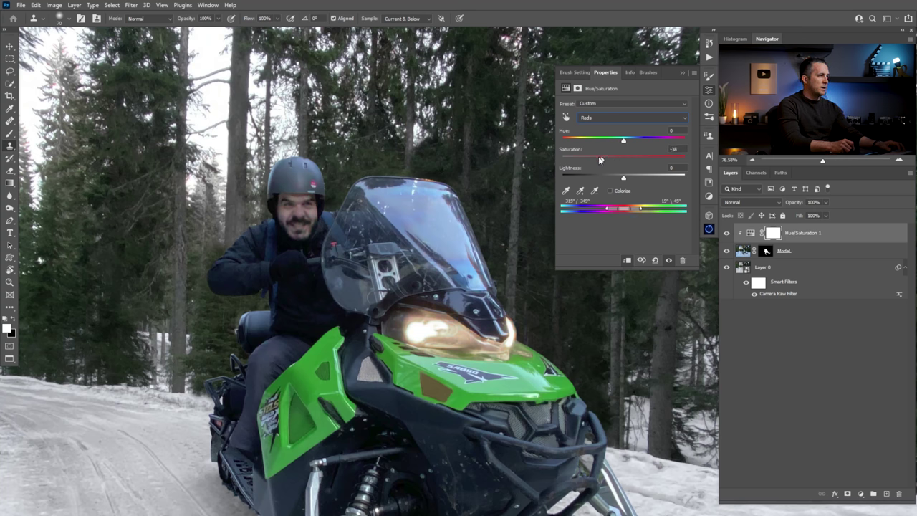
pyautogui.click(597, 119)
pyautogui.click(611, 169)
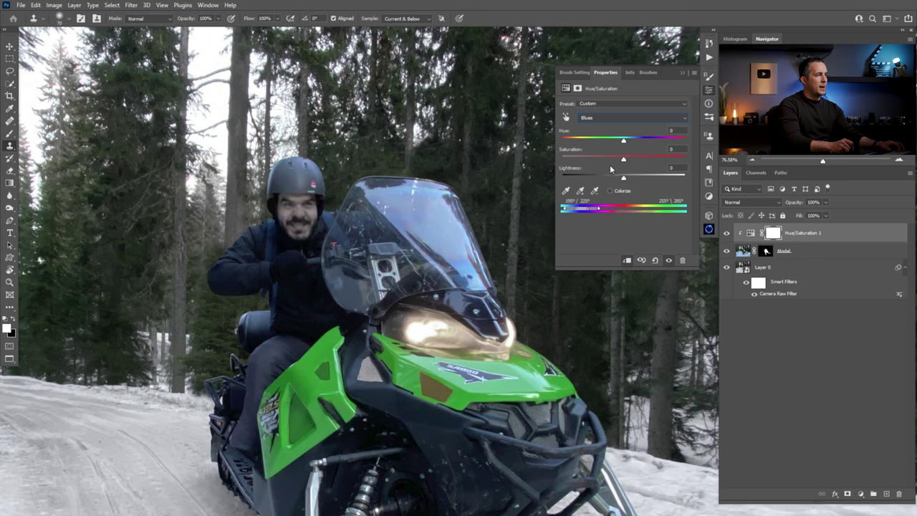
pyautogui.moveTo(586, 162); pyautogui.dragTo(561, 163)
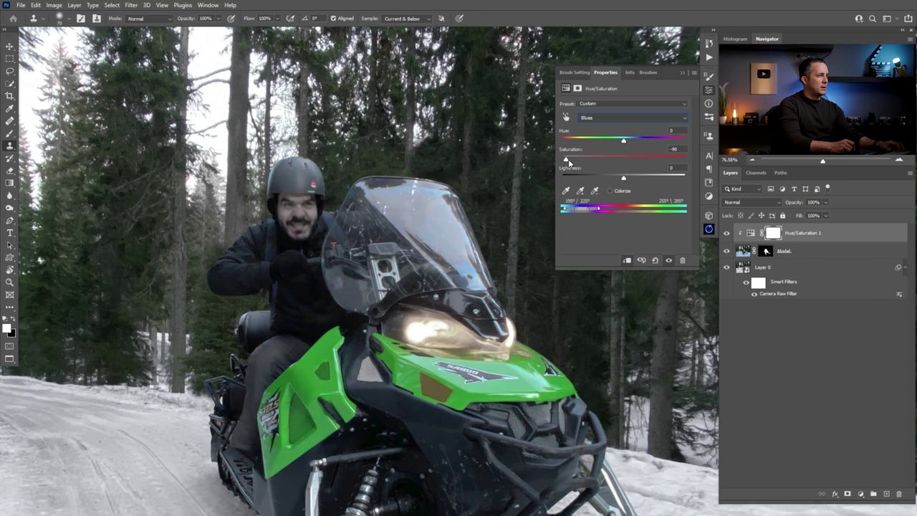
pyautogui.click(606, 119)
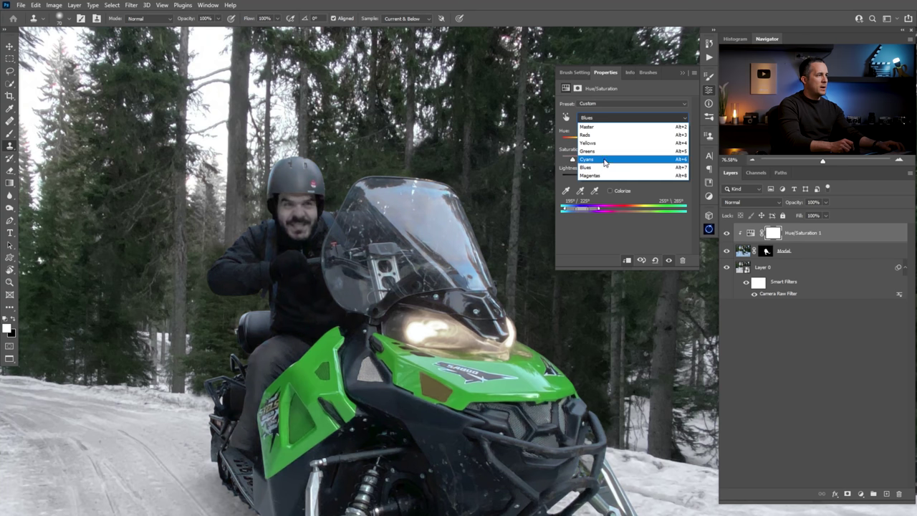
pyautogui.click(605, 161)
pyautogui.moveTo(579, 163); pyautogui.dragTo(578, 163)
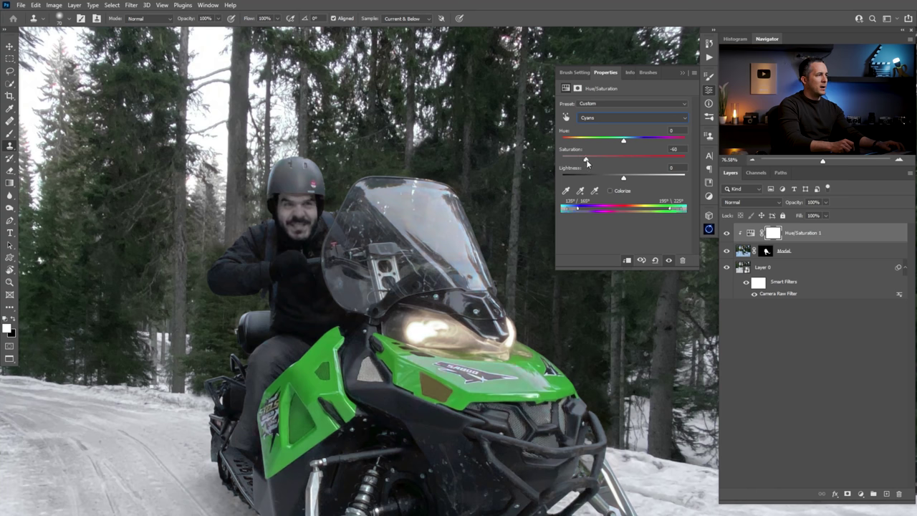
pyautogui.click(708, 89)
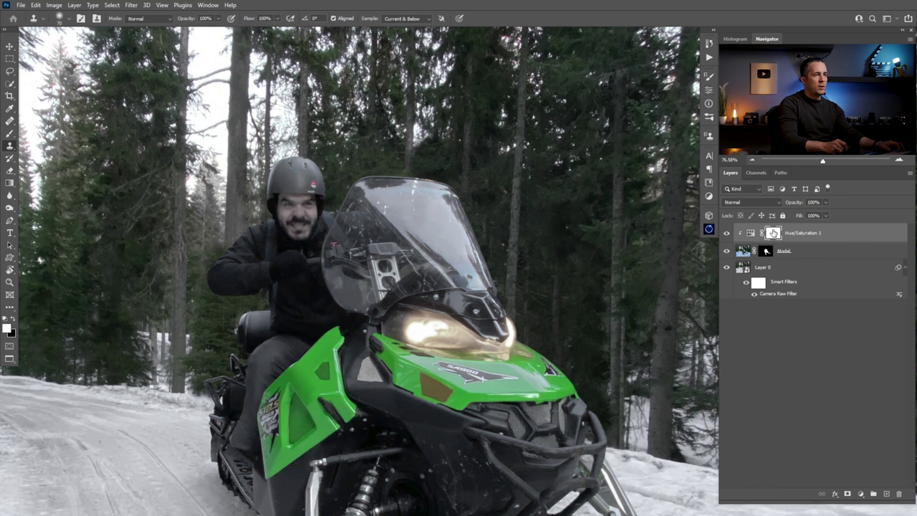
# Invert the Hue/Saturation mask to black and paint white at 50% brush opacity over the snowmobile's windshield
pyautogui.hotkey('ctrl', 'i')
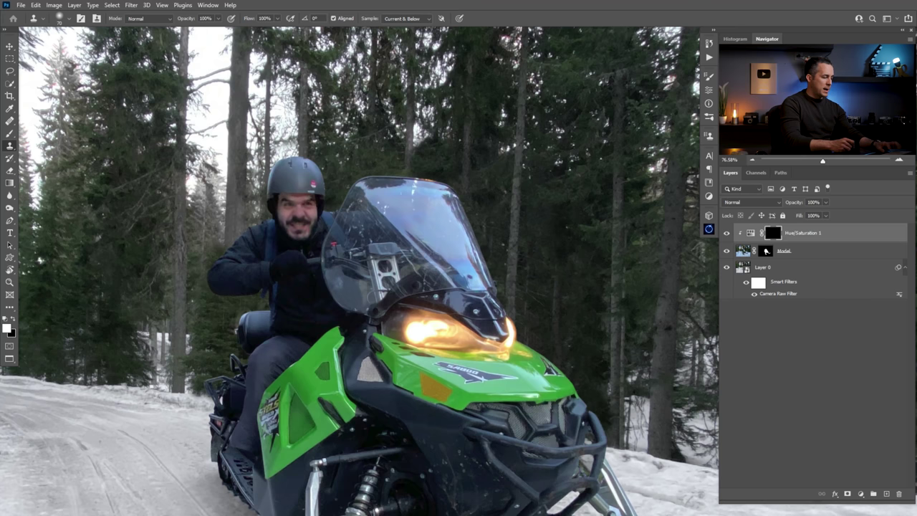
pyautogui.press('b')
pyautogui.moveTo(421, 202)
pyautogui.mouseDown()
pyautogui.moveTo(471, 252)
pyautogui.moveTo(449, 215)
pyautogui.moveTo(454, 257)
pyautogui.moveTo(440, 228)
pyautogui.moveTo(361, 259)
pyautogui.moveTo(435, 190)
pyautogui.moveTo(465, 242)
pyautogui.moveTo(449, 214)
pyautogui.moveTo(454, 251)
pyautogui.moveTo(481, 261)
pyautogui.moveTo(458, 259)
pyautogui.mouseUp()
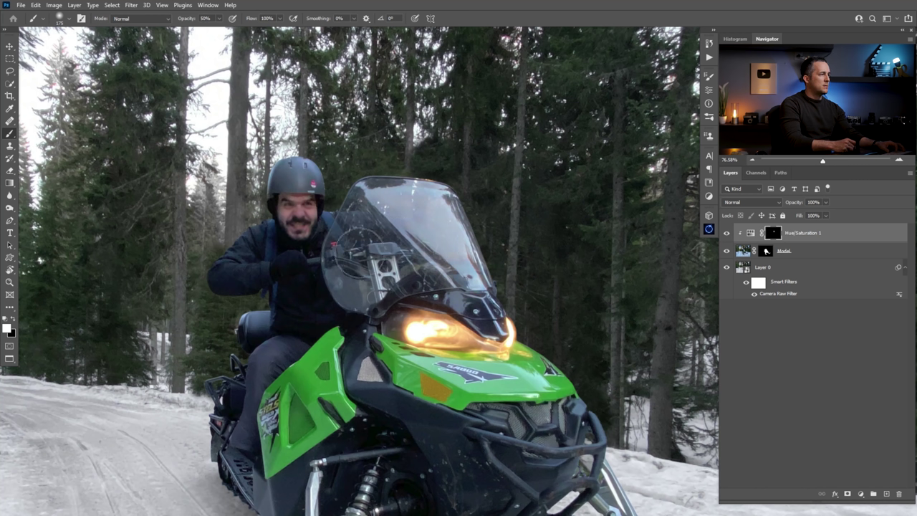
# Finish painting the Hue/Saturation mask over the snowmobile's windshield, then target the Model layer's image
pyautogui.moveTo(323, 159)
pyautogui.mouseDown()
pyautogui.moveTo(231, 265)
pyautogui.moveTo(224, 290)
pyautogui.moveTo(308, 273)
pyautogui.moveTo(307, 304)
pyautogui.moveTo(341, 238)
pyautogui.moveTo(293, 285)
pyautogui.mouseUp()
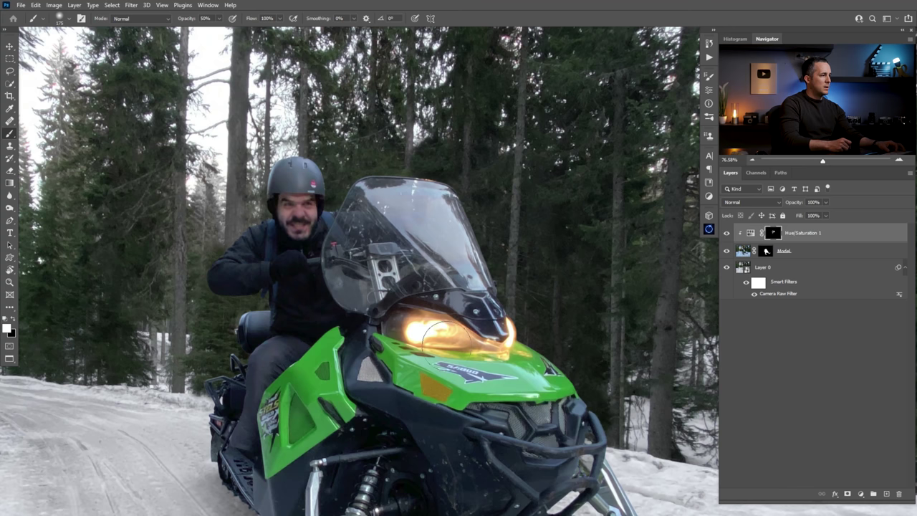
pyautogui.scroll(3, 465, 213)
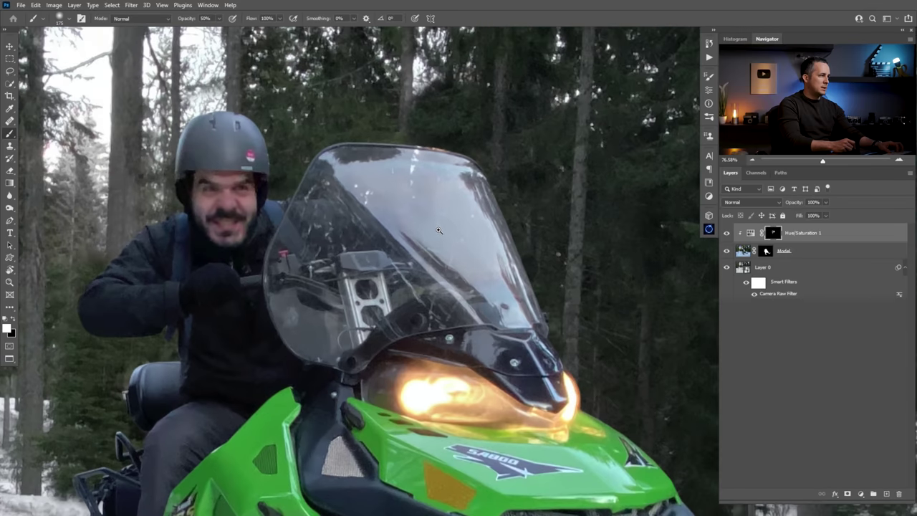
pyautogui.click(744, 251)
# Try to remove the orange fringe on the windshield's upper edge with the Clone Stamp, and undo the stroke
pyautogui.press('s')
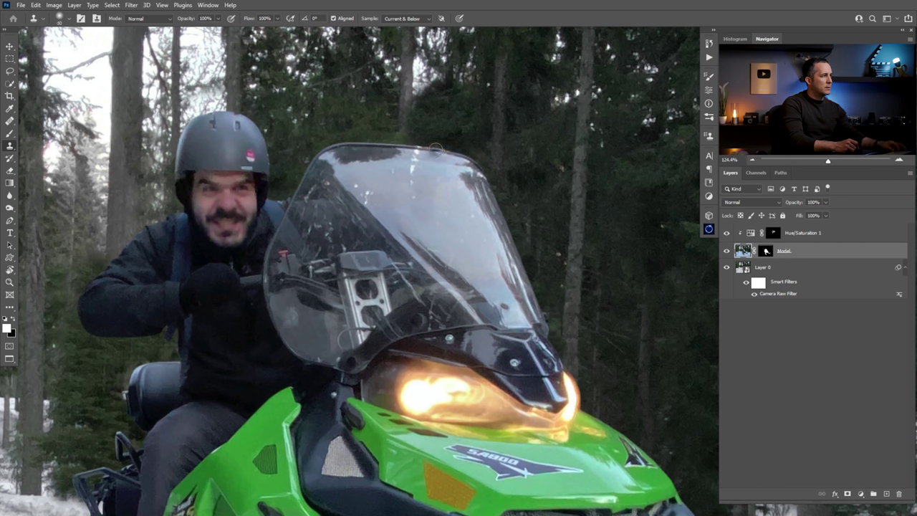
pyautogui.moveTo(431, 148); pyautogui.dragTo(414, 156)
pyautogui.hotkey('ctrl', 'z')
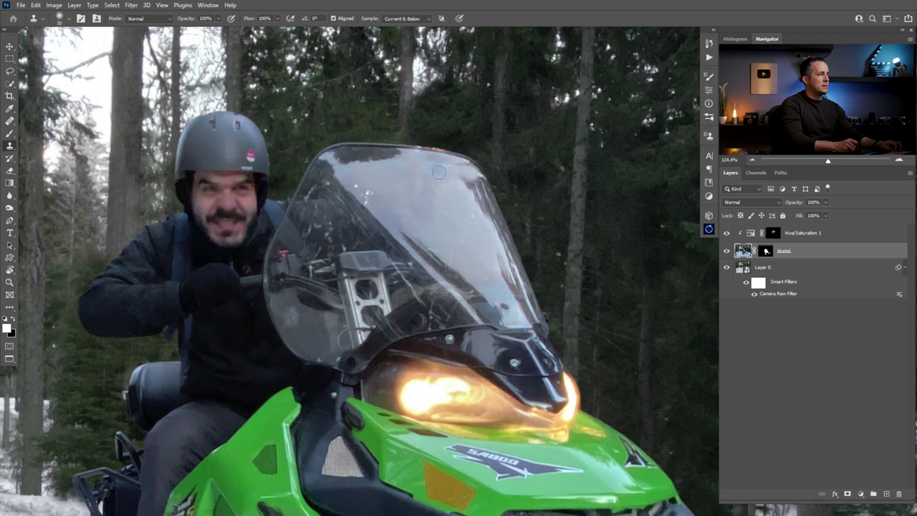
# Sample the windshield rim's colour and set up a small brush of about 3 px at 100% opacity and 57% hardness
pyautogui.scroll(2, 430, 174)
pyautogui.scroll(2, 465, 164)
pyautogui.press('b')
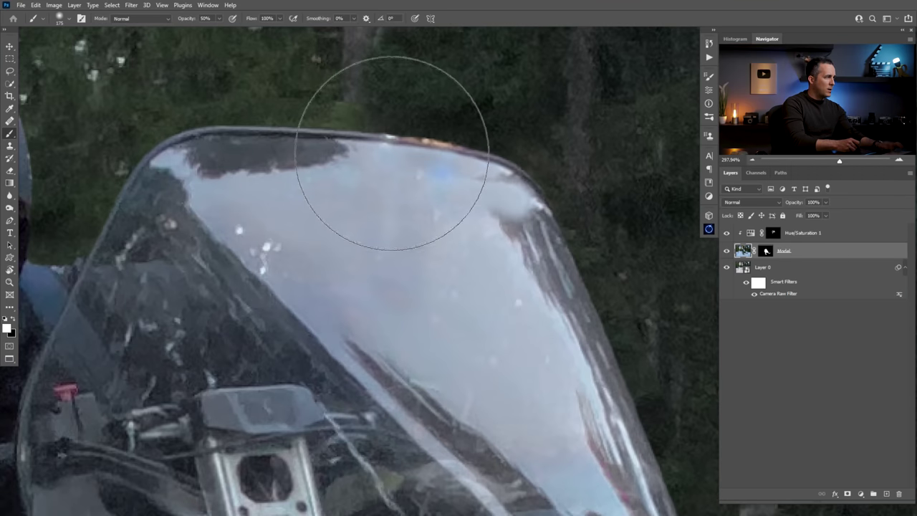
pyautogui.keyDown('alt'); pyautogui.click(344, 136); pyautogui.keyUp('alt')
pyautogui.press('[')
pyautogui.press('[')
pyautogui.press('[')
pyautogui.press('0')
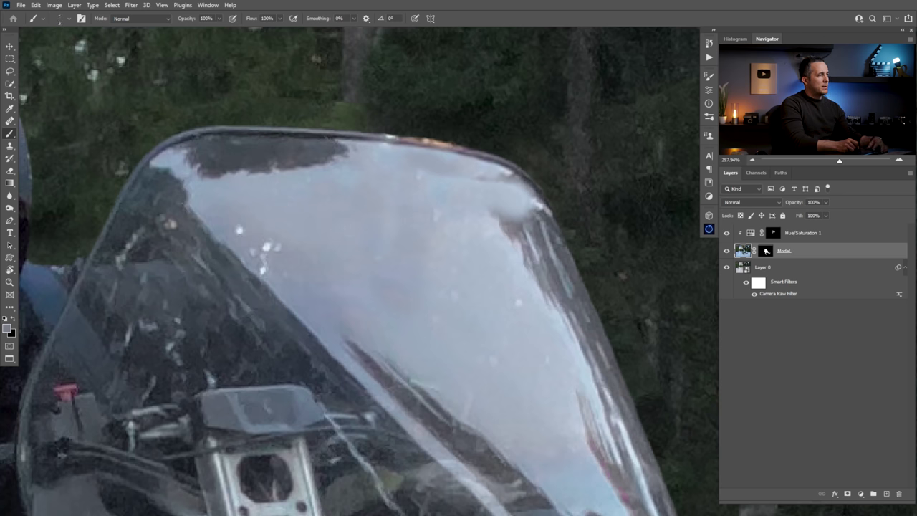
pyautogui.rightClick(454, 149)
pyautogui.click(533, 190)
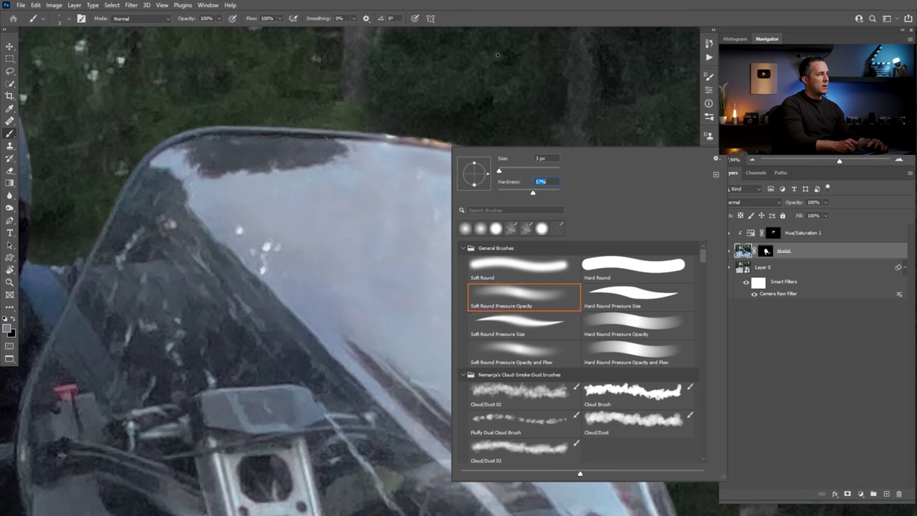
pyautogui.click(493, 26)
pyautogui.press(']')
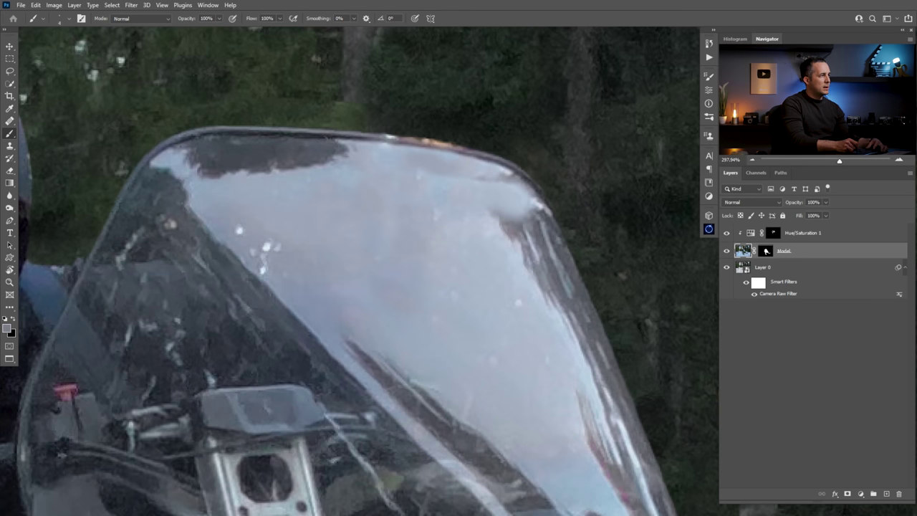
# Paint over the orange fringe along the windshield's upper edge using rim colours sampled nearby, undoing the unwanted stroke
pyautogui.click(393, 137)
pyautogui.keyDown('alt'); pyautogui.click(331, 132); pyautogui.keyUp('alt')
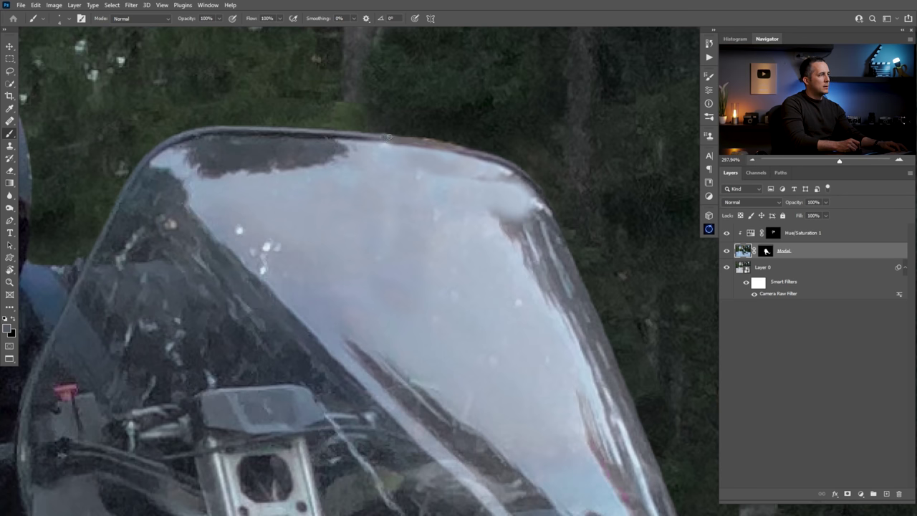
pyautogui.click(475, 154)
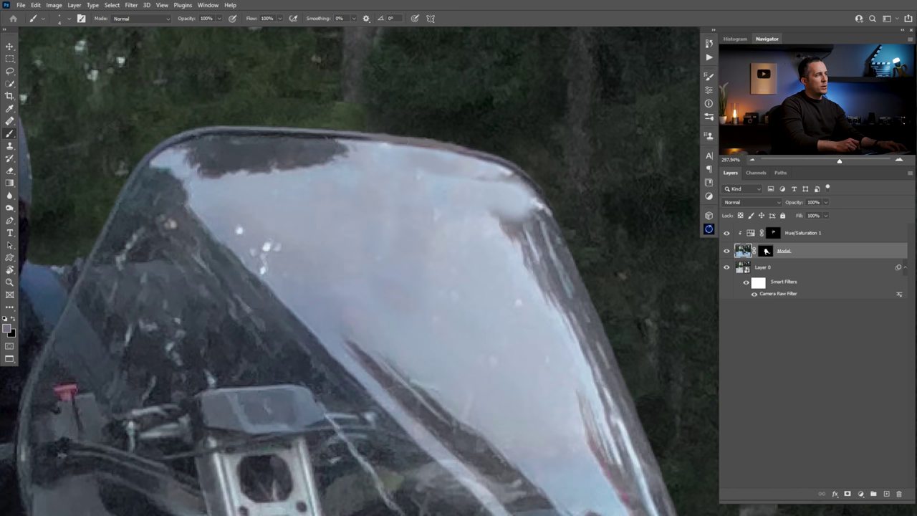
pyautogui.keyDown('alt'); pyautogui.click(358, 138); pyautogui.keyUp('alt')
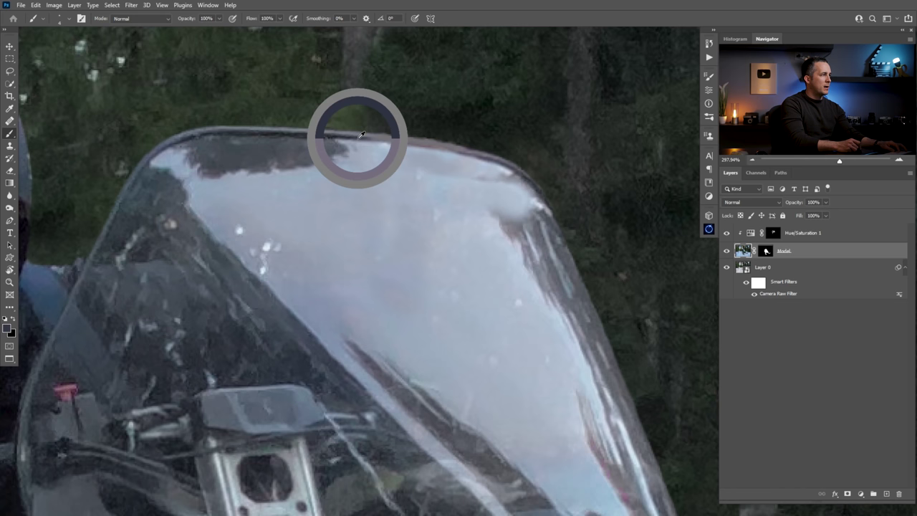
pyautogui.moveTo(393, 138); pyautogui.dragTo(405, 141)
pyautogui.hotkey('ctrl', 'z')
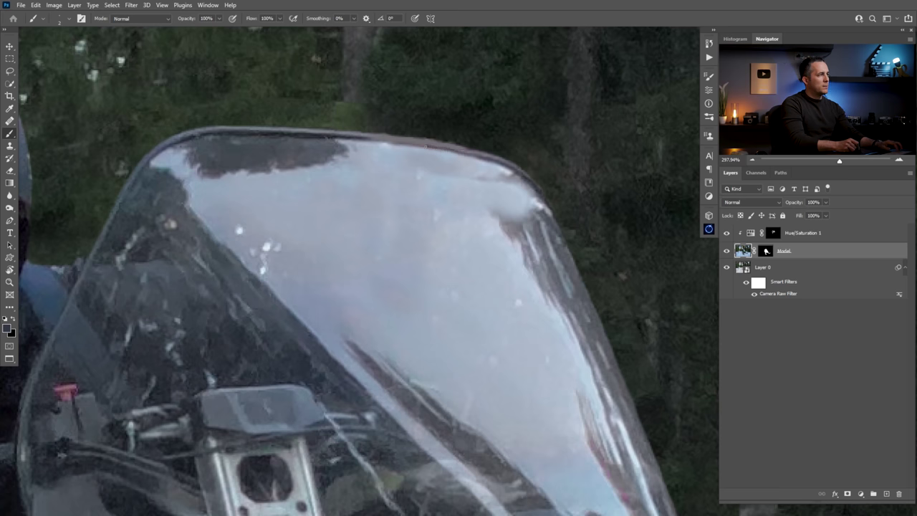
pyautogui.moveTo(430, 171); pyautogui.dragTo(373, 179)
pyautogui.moveTo(465, 213); pyautogui.dragTo(438, 229)
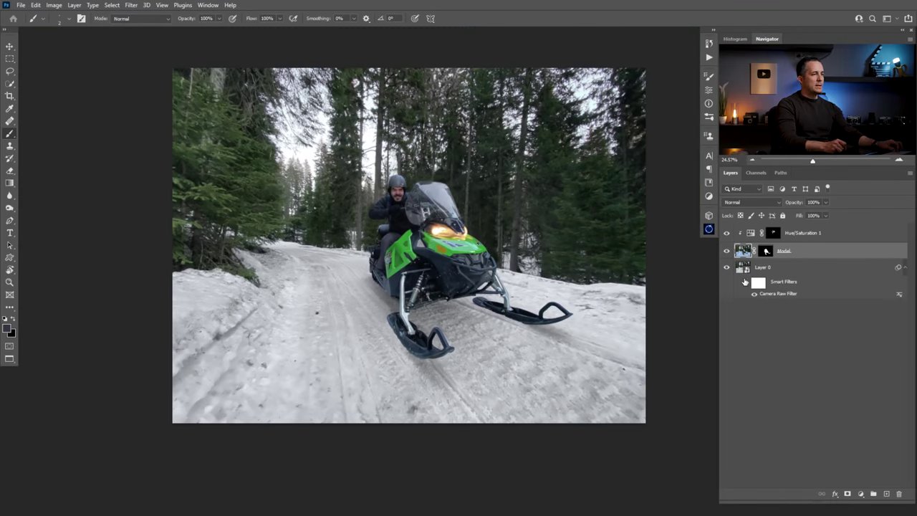
# Select Layer 0 and compare the background with its smart filters hidden and shown
pyautogui.click(738, 269)
pyautogui.keyDown('alt'); pyautogui.click(726, 267); pyautogui.keyUp('alt')
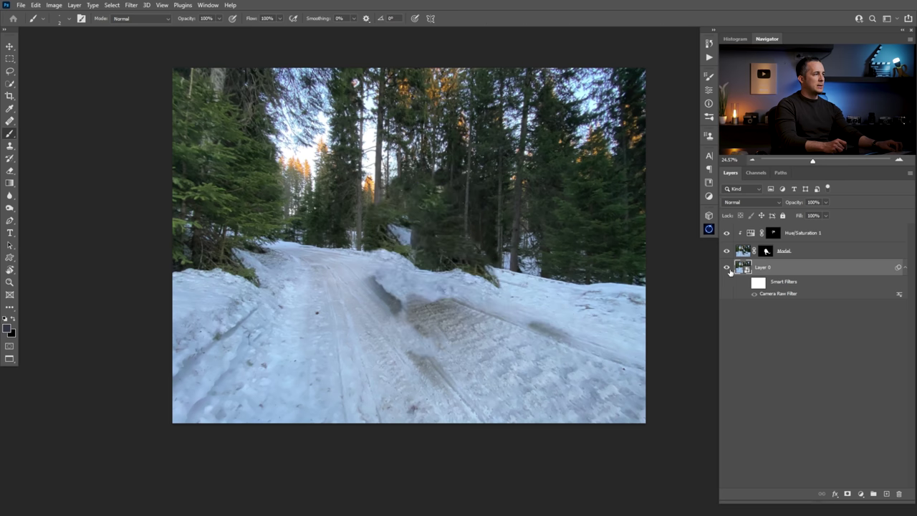
pyautogui.keyDown('alt'); pyautogui.click(727, 268); pyautogui.keyUp('alt')
pyautogui.click(745, 282)
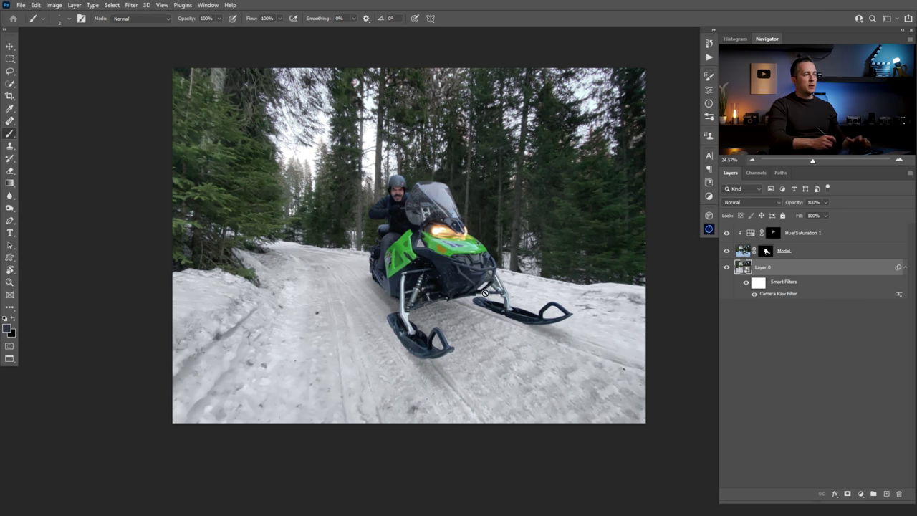
# Apply a Radial Blur to Layer 0 with amount 8, Zoom method and Good quality, centred near the trail's far end
pyautogui.click(128, 5)
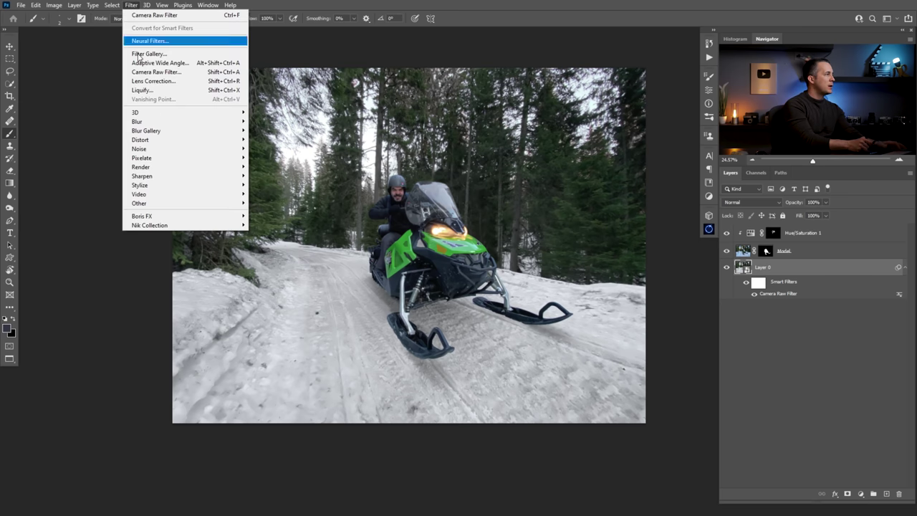
pyautogui.moveTo(172, 123)
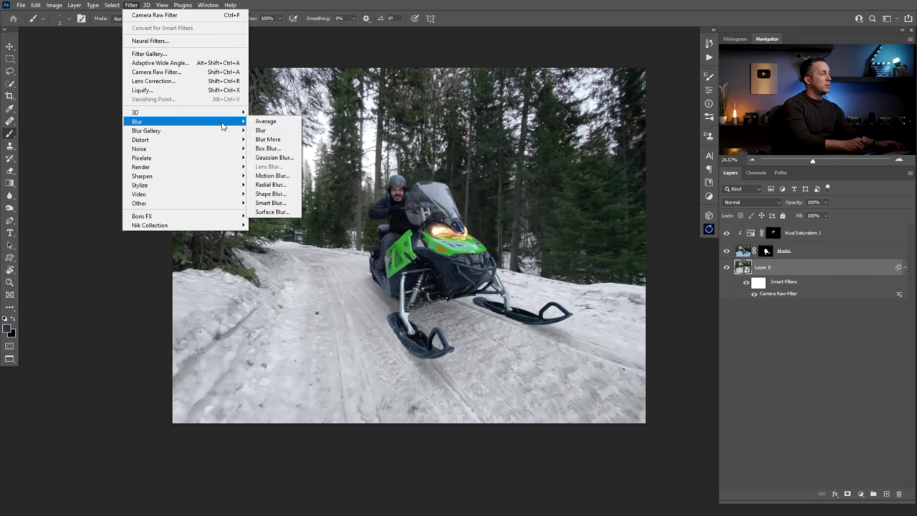
pyautogui.click(279, 184)
pyautogui.moveTo(218, 183); pyautogui.dragTo(221, 185)
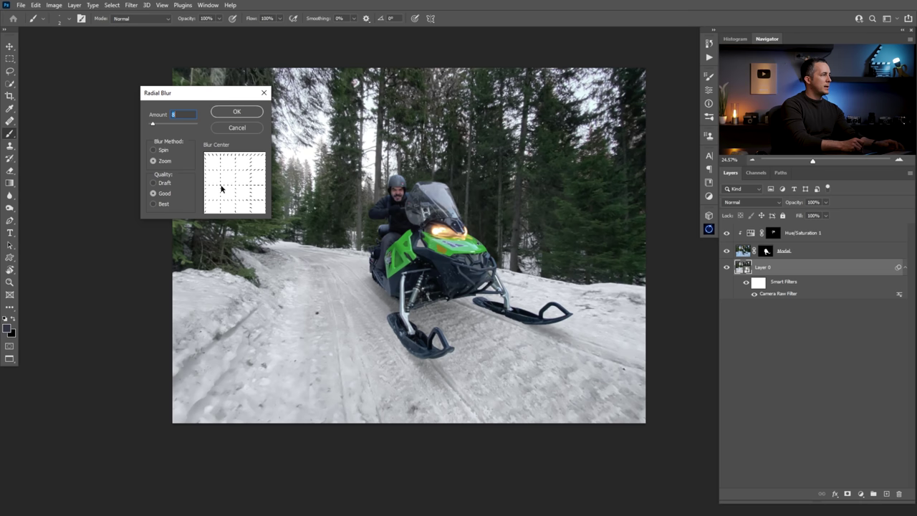
pyautogui.click(237, 113)
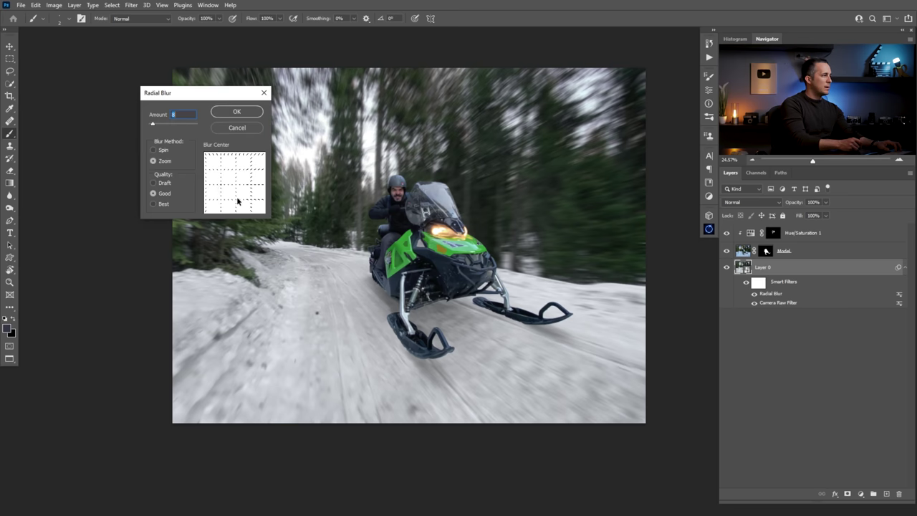
# Edit Layer 0's Radial Blur to fine-tune its centre slightly lower near the trail's far end, cancelling the further adjustment
pyautogui.moveTo(219, 184); pyautogui.dragTo(221, 188)
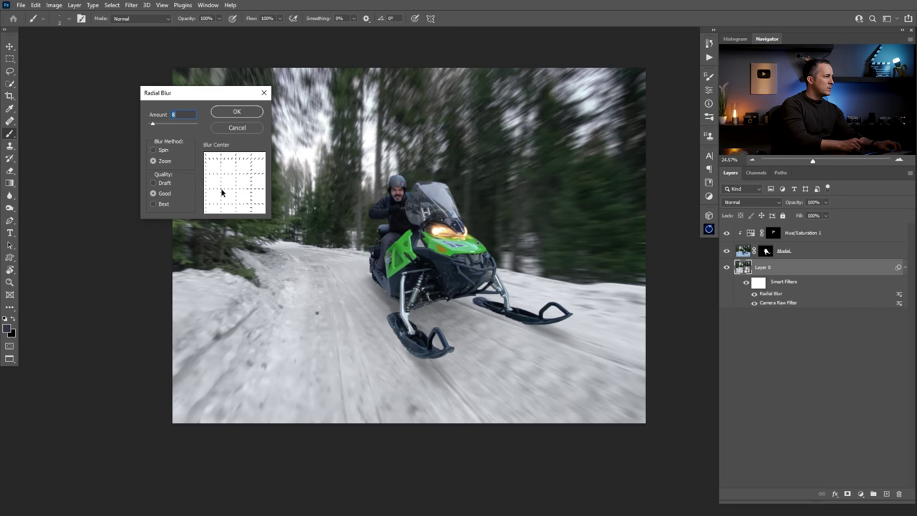
pyautogui.press('Return')
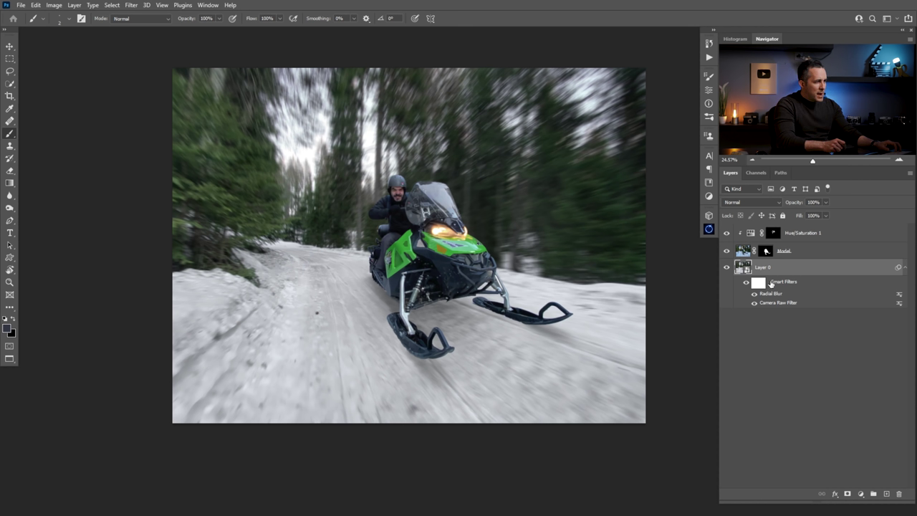
pyautogui.moveTo(219, 189); pyautogui.dragTo(217, 187)
pyautogui.click(241, 129)
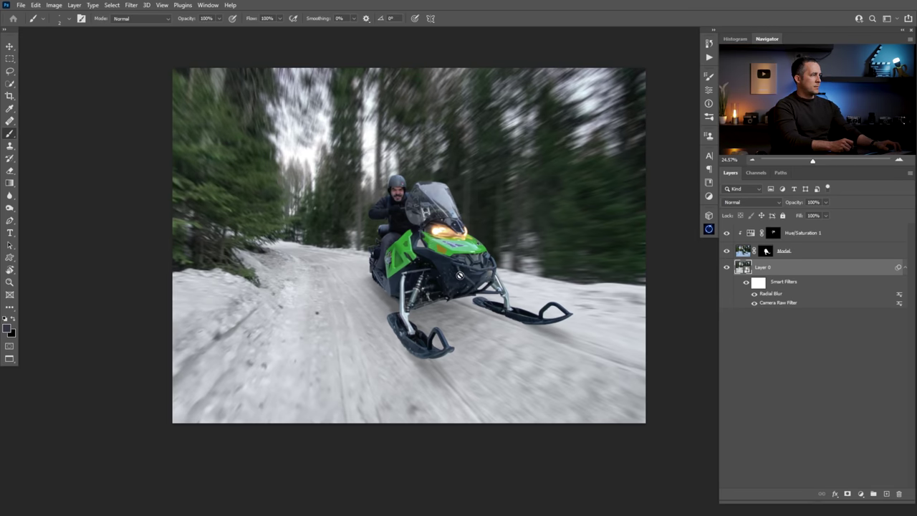
pyautogui.moveTo(405, 196)
pyautogui.mouseDown()
pyautogui.moveTo(473, 197)
pyautogui.moveTo(405, 205)
pyautogui.mouseUp()
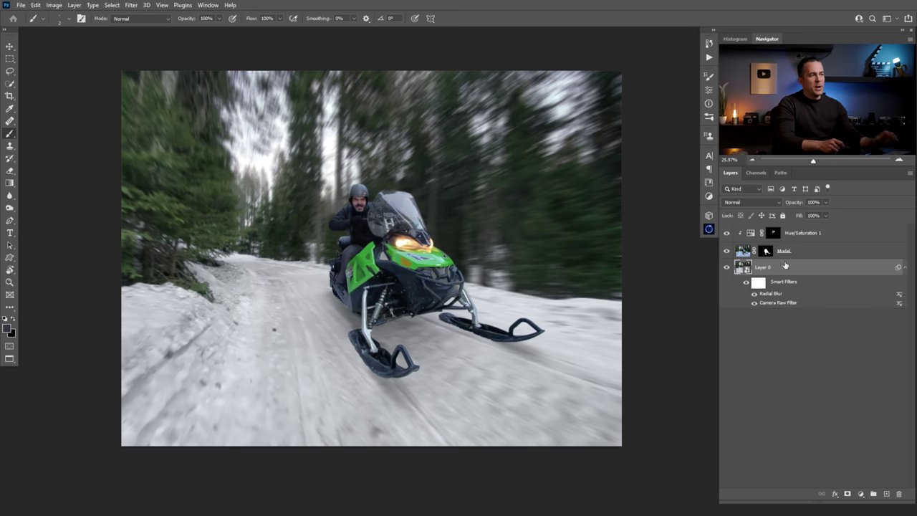
# Create a new layer above the Hue/Saturation adjustment and name it Snow
pyautogui.click(759, 233)
pyautogui.click(886, 494)
pyautogui.doubleClick(753, 231)
pyautogui.write('Snow')
pyautogui.press('Return')
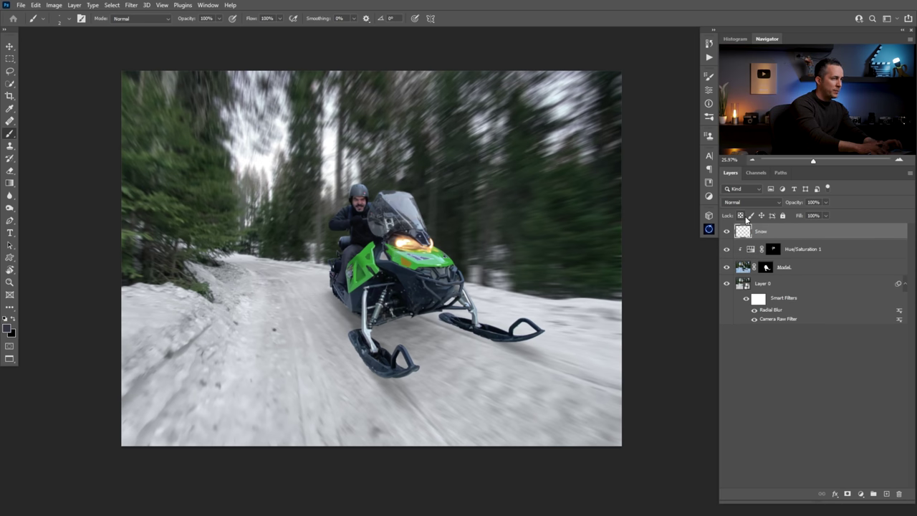
# Choose the Hard Round brush with 56% hardness and a size of 45 px
pyautogui.rightClick(386, 213)
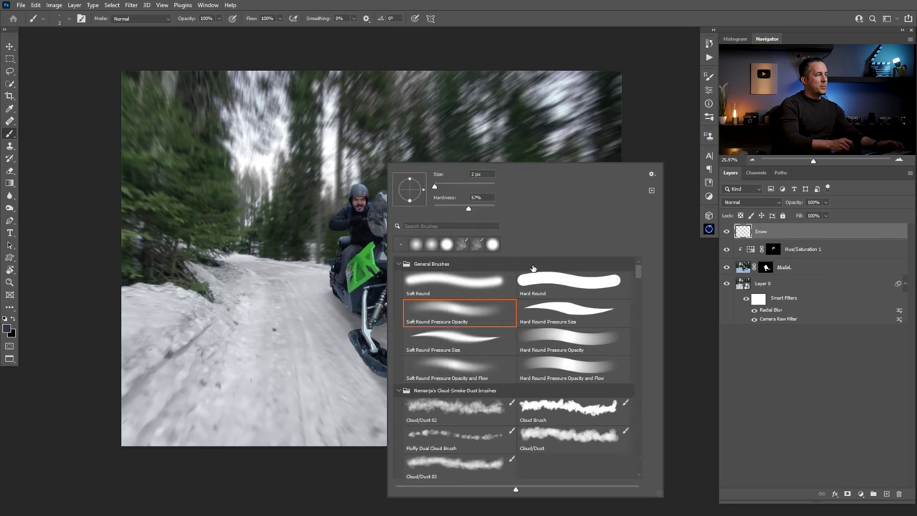
pyautogui.click(545, 279)
pyautogui.click(490, 196)
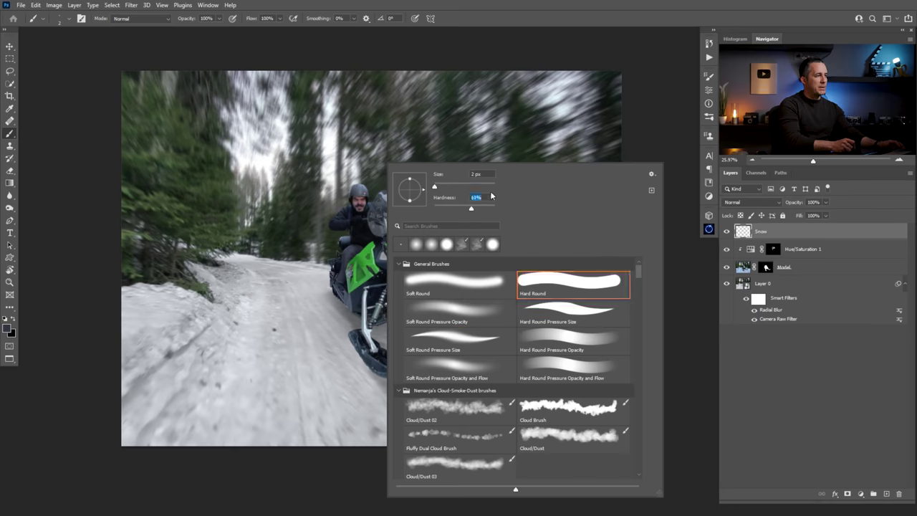
pyautogui.press('Return')
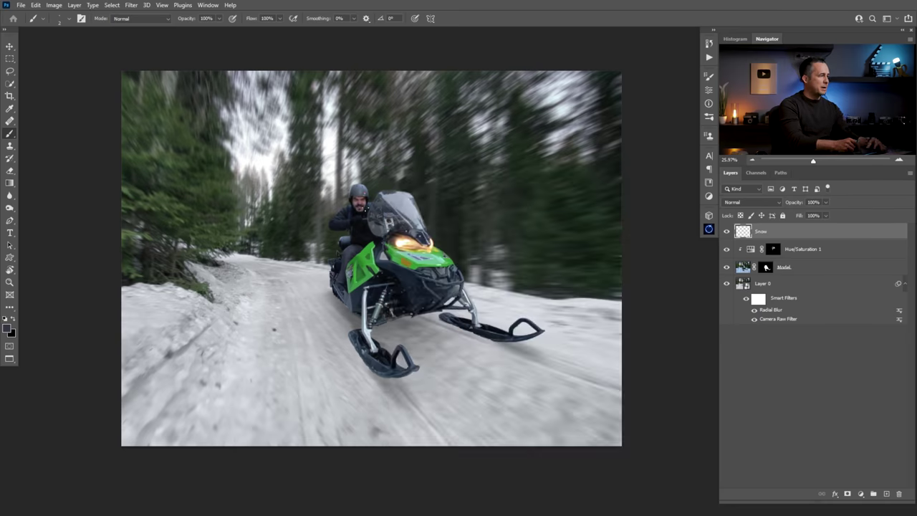
pyautogui.press(']')
pyautogui.press(']')
pyautogui.press(']')
pyautogui.press('[')
pyautogui.press('[')
pyautogui.press('[')
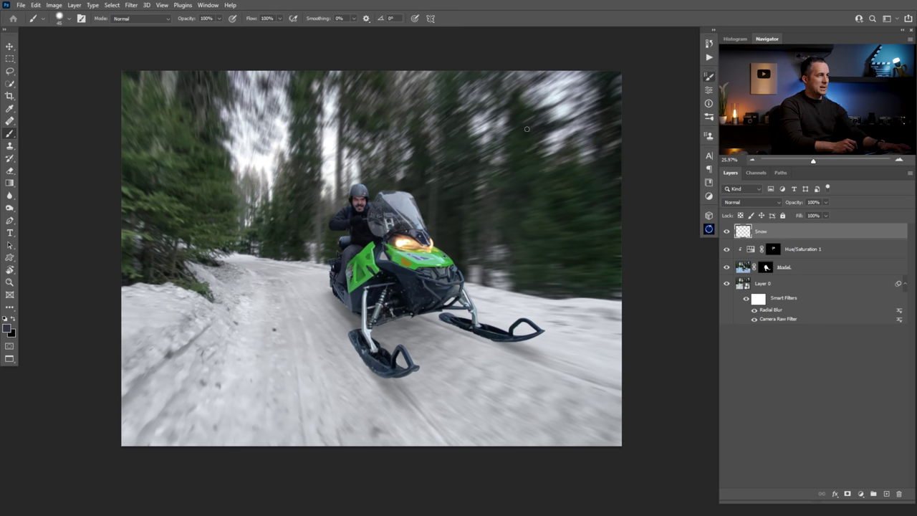
# Set the brush spacing to 1000% and enable Shape Dynamics with 100% Size Jitter
pyautogui.press('F5')
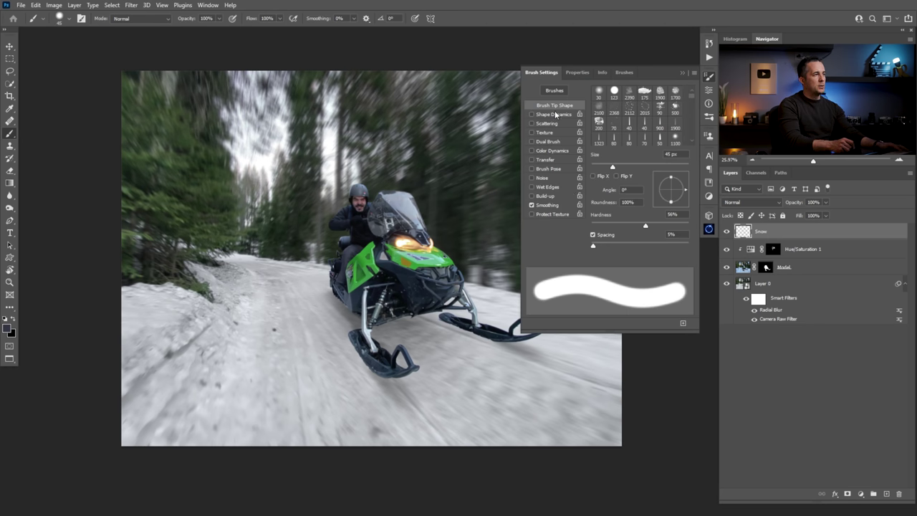
pyautogui.moveTo(624, 243); pyautogui.dragTo(698, 245)
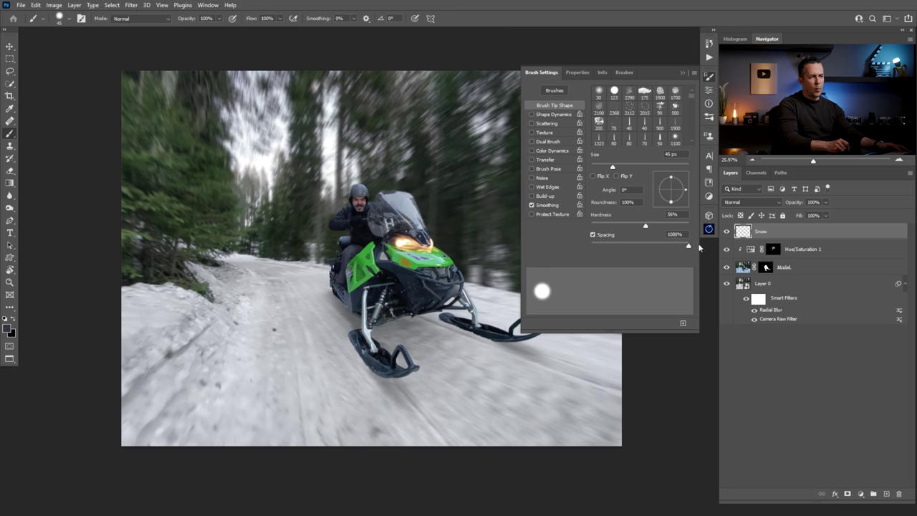
pyautogui.click(547, 116)
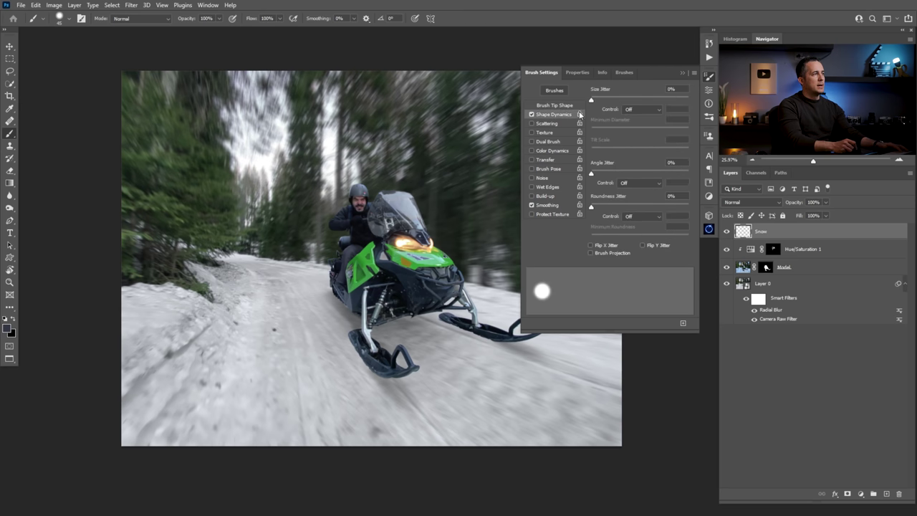
pyautogui.moveTo(591, 101); pyautogui.dragTo(709, 103)
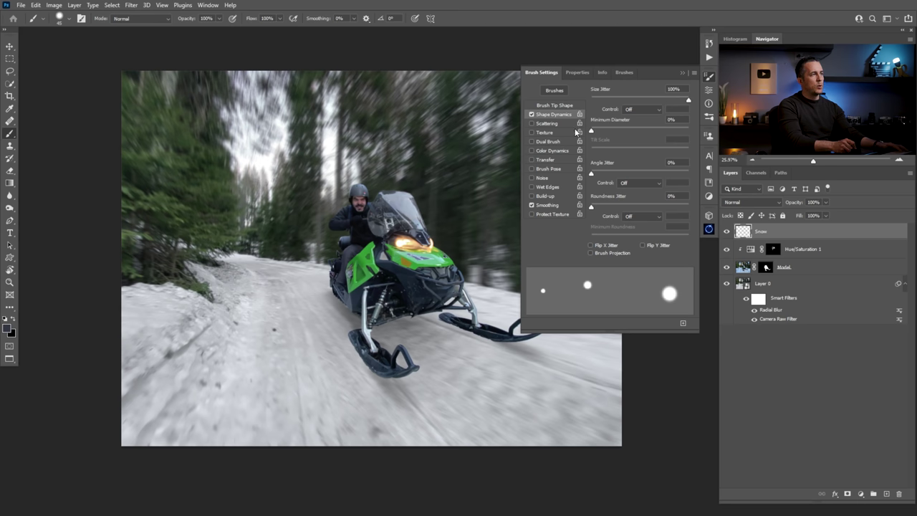
# Enable Scattering at 1000% and Transfer with 25% Opacity Jitter for the brush, and reset the colours to default
pyautogui.click(548, 123)
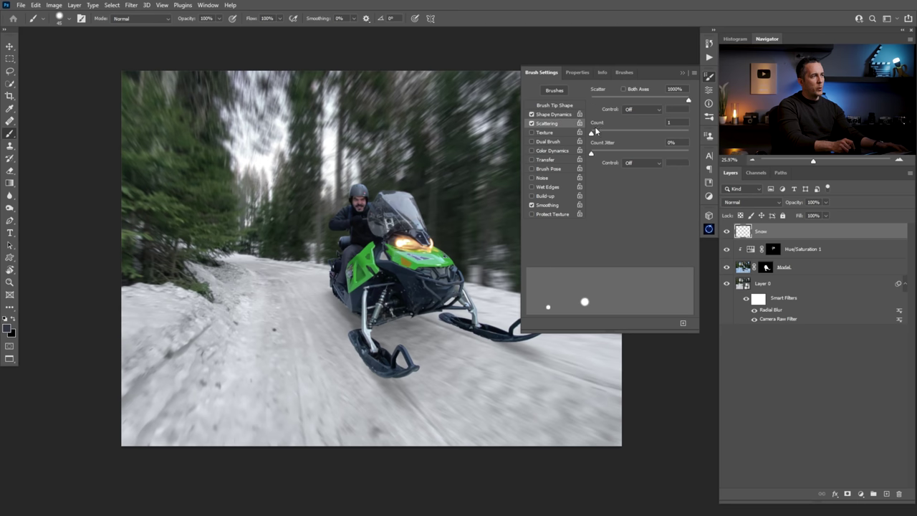
pyautogui.click(547, 160)
pyautogui.moveTo(592, 101); pyautogui.dragTo(615, 101)
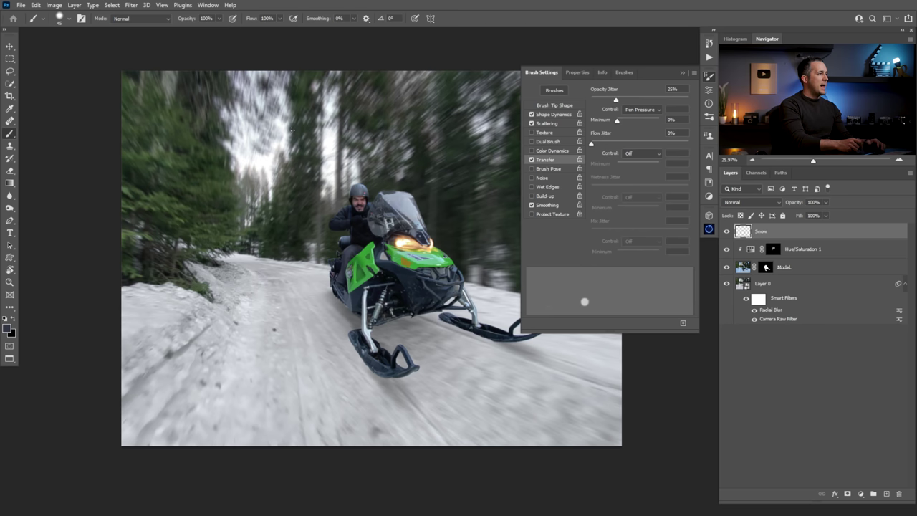
pyautogui.press('d')
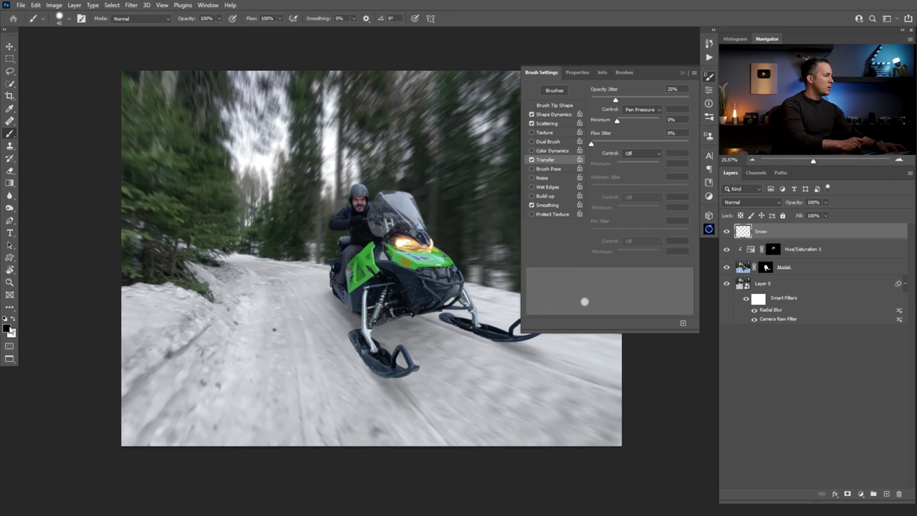
# Switch the foreground colour to white and paint scattered snowflakes of varying sizes across the whole image on the Snow layer
pyautogui.click(13, 319)
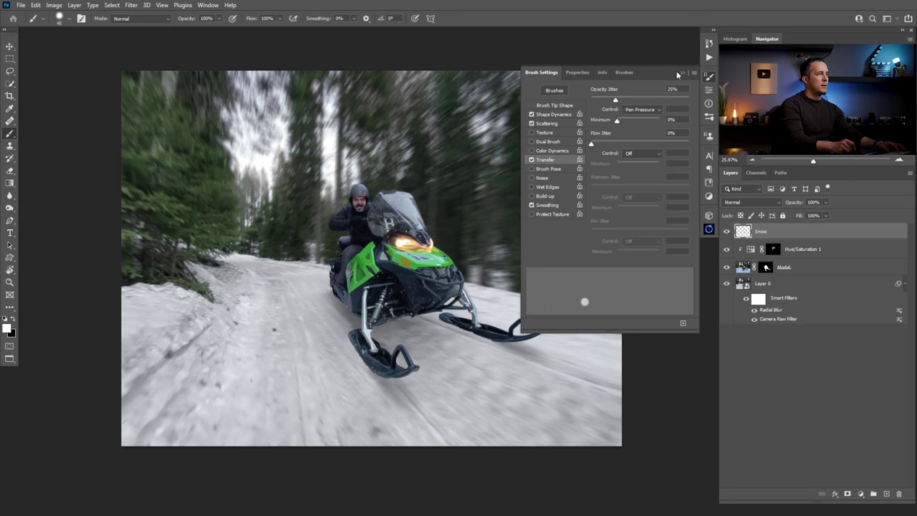
pyautogui.click(682, 73)
pyautogui.moveTo(215, 187)
pyautogui.mouseDown()
pyautogui.moveTo(260, 201)
pyautogui.moveTo(373, 154)
pyautogui.moveTo(408, 106)
pyautogui.moveTo(179, 118)
pyautogui.moveTo(161, 322)
pyautogui.moveTo(255, 333)
pyautogui.mouseUp()
pyautogui.moveTo(343, 392)
pyautogui.mouseDown()
pyautogui.moveTo(539, 385)
pyautogui.moveTo(283, 338)
pyautogui.moveTo(495, 190)
pyautogui.moveTo(582, 307)
pyautogui.moveTo(488, 100)
pyautogui.mouseUp()
pyautogui.moveTo(421, 95); pyautogui.dragTo(319, 92)
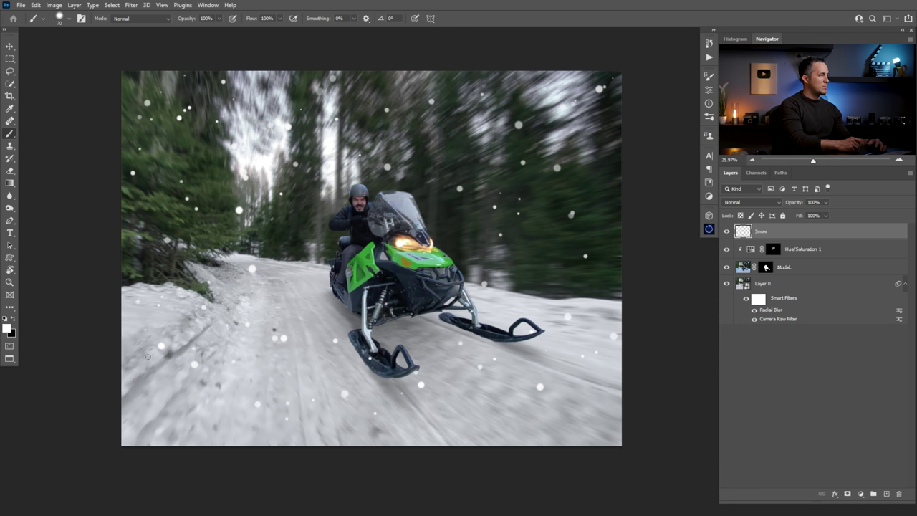
pyautogui.moveTo(322, 232); pyautogui.dragTo(295, 272)
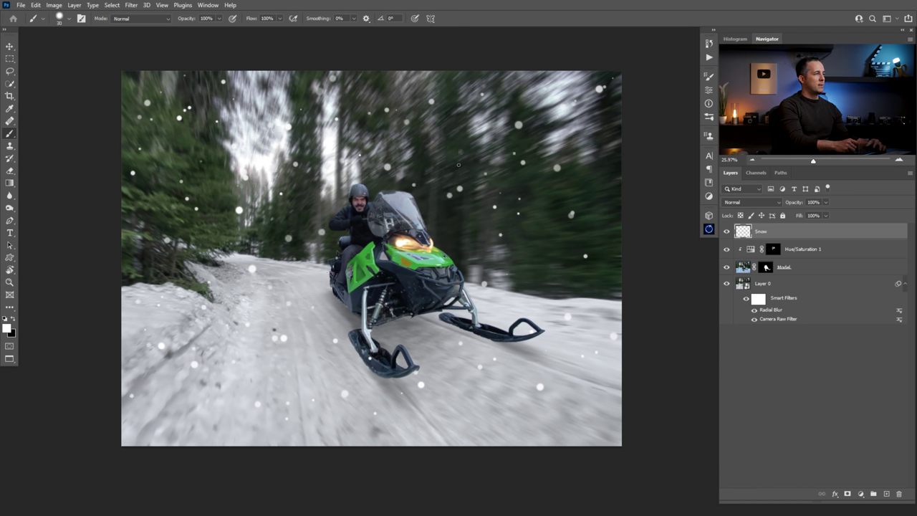
pyautogui.click(547, 284)
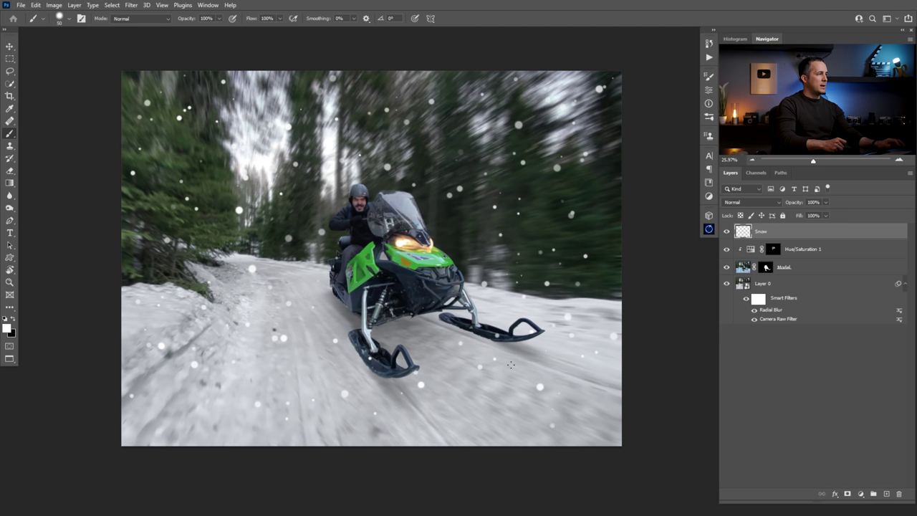
# Create a new layer above the Snow layer and name it Snow 02
pyautogui.click(886, 493)
pyautogui.doubleClick(762, 231)
pyautogui.write('Snow 02')
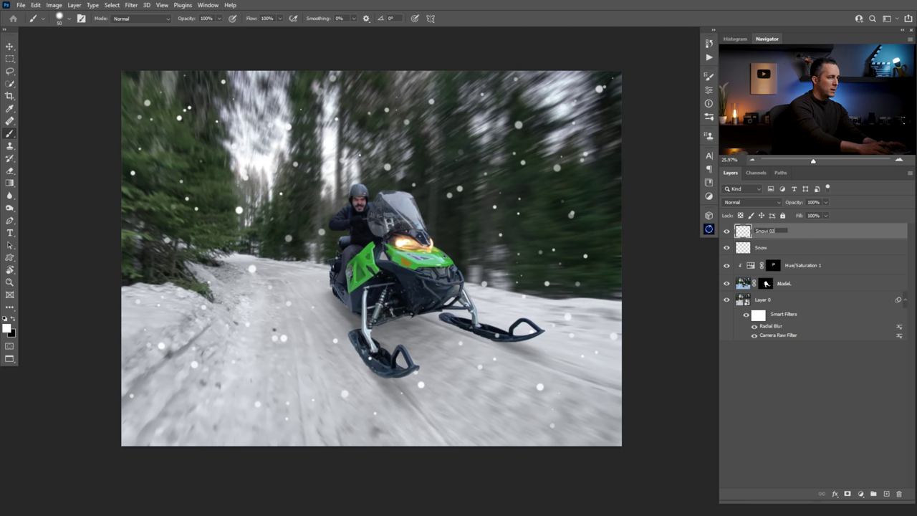
pyautogui.press('Return')
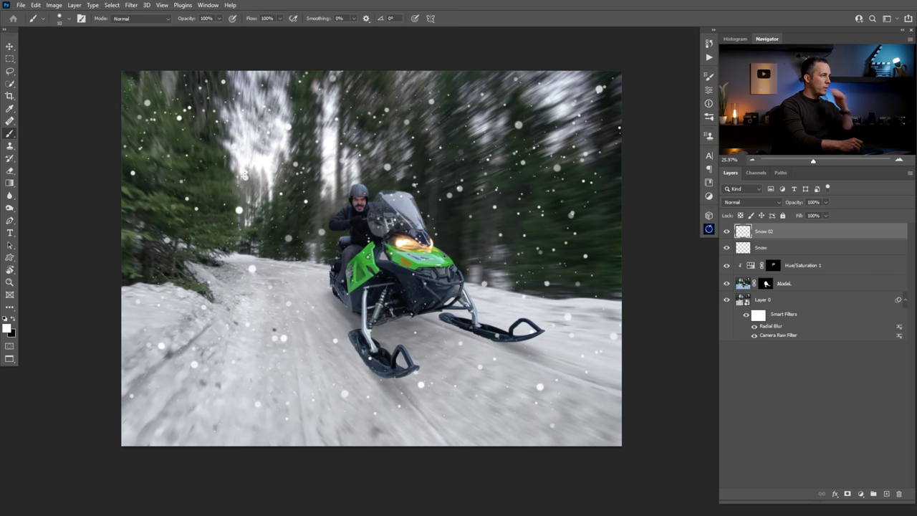
# Apply a Radial Blur with the Zoom method and Good quality to the Snow layer
pyautogui.click(754, 249)
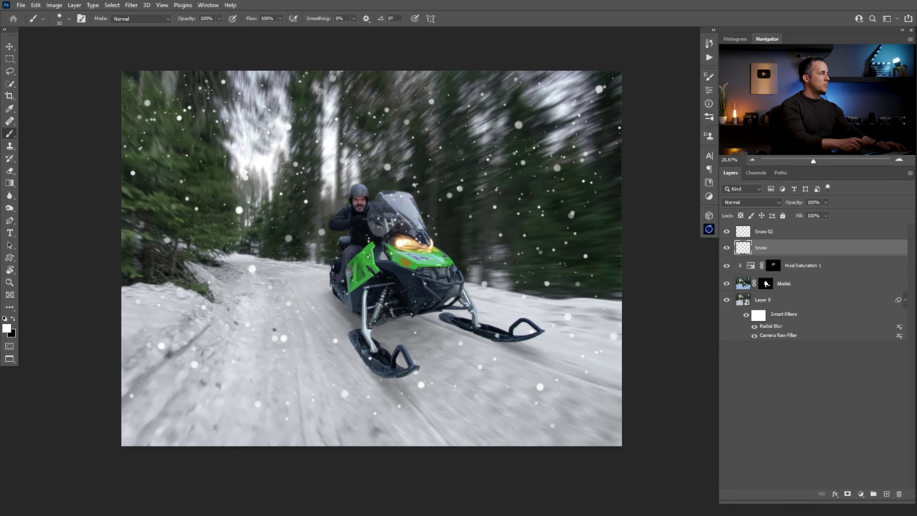
pyautogui.click(131, 5)
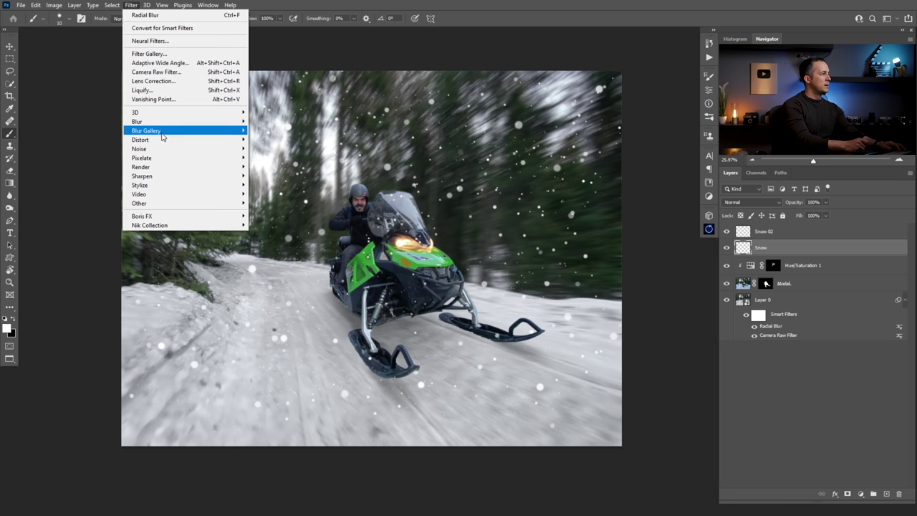
pyautogui.moveTo(166, 126)
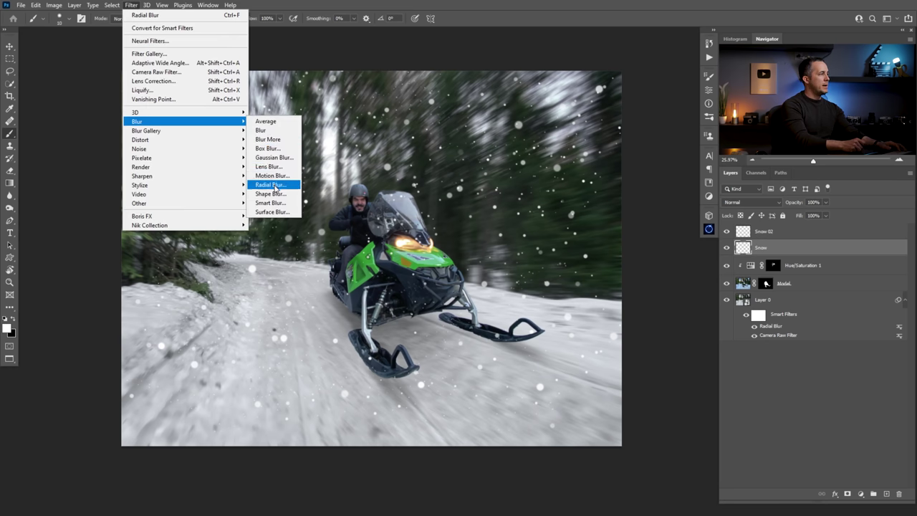
pyautogui.click(273, 185)
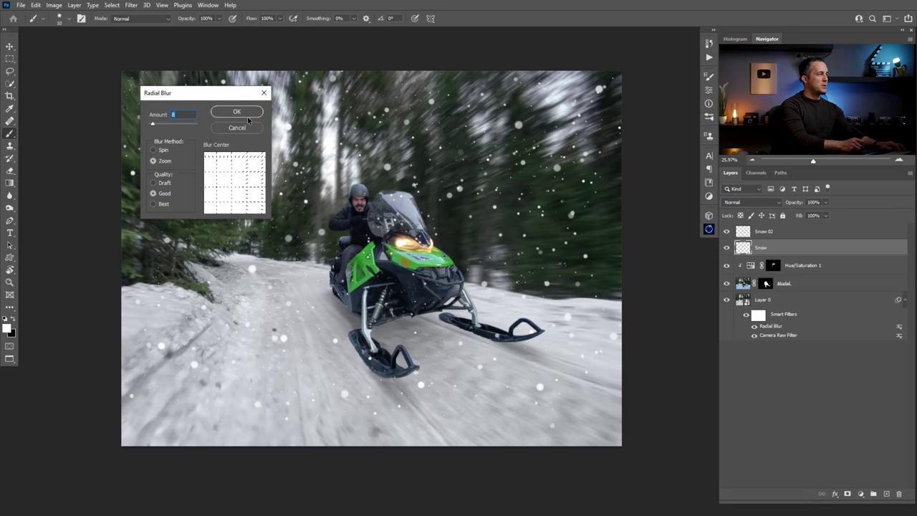
pyautogui.click(219, 115)
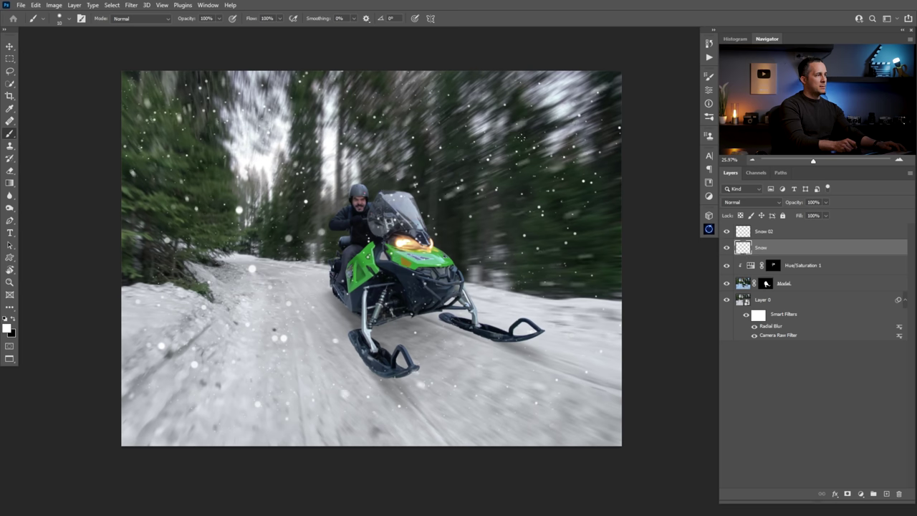
# Reapply the last Radial Blur filter to the Snow 02 layer
pyautogui.click(743, 235)
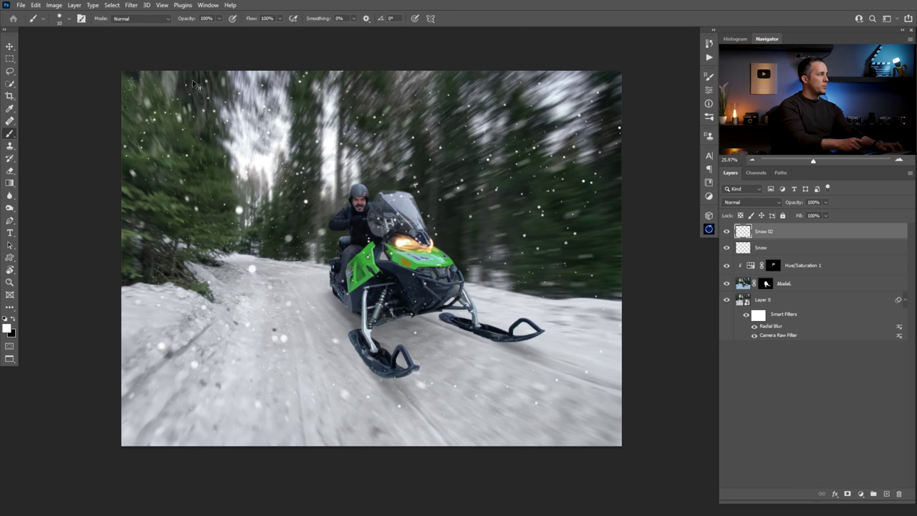
pyautogui.click(131, 5)
pyautogui.click(186, 15)
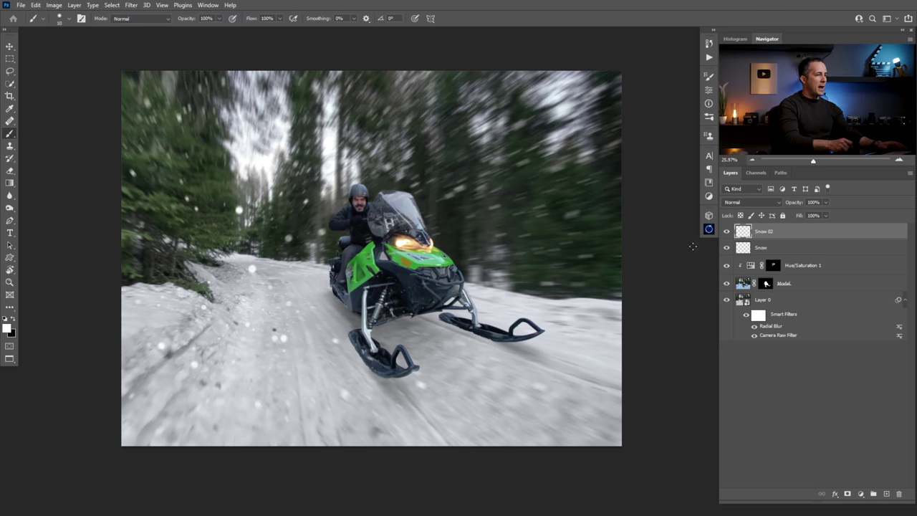
# Lower the Snow layer's opacity to 78% and add a layer mask to it
pyautogui.click(748, 247)
pyautogui.moveTo(797, 204); pyautogui.dragTo(797, 204)
pyautogui.click(848, 495)
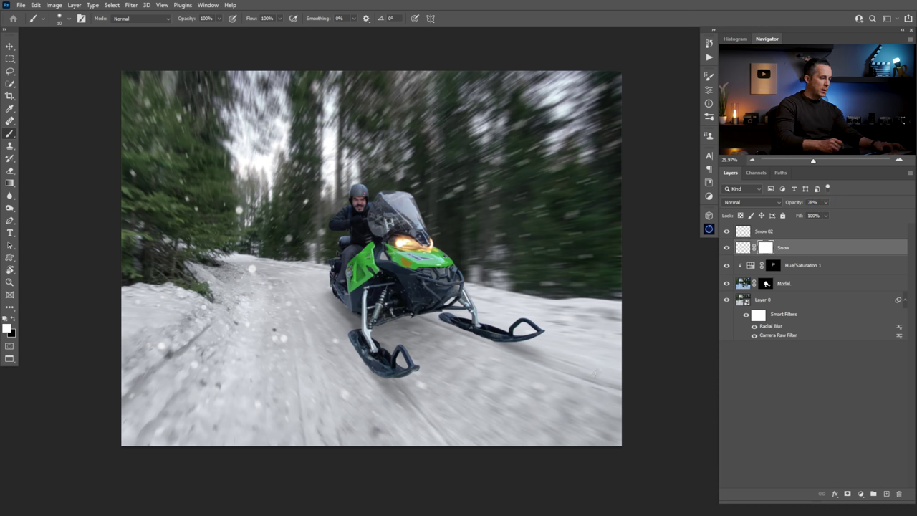
# Choose the Soft Round brush with 0% hardness and enlarge it to 175 px
pyautogui.rightClick(414, 208)
pyautogui.click(451, 276)
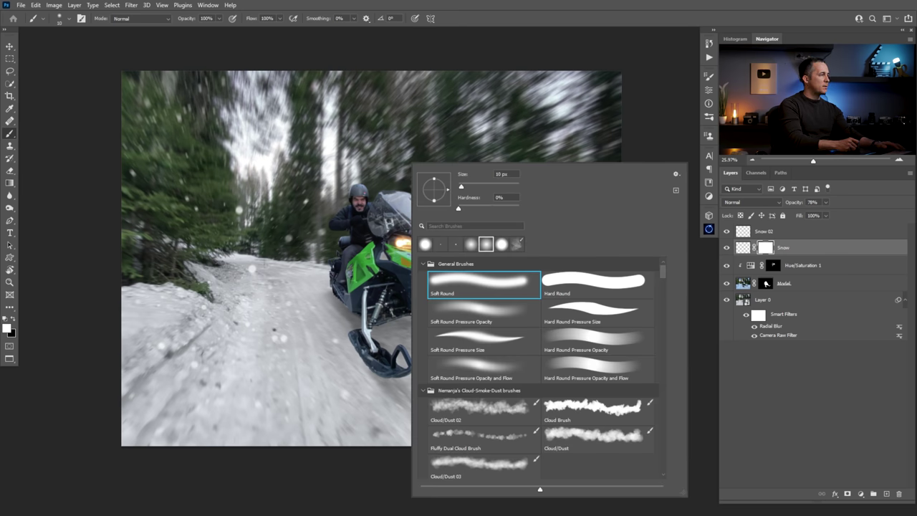
pyautogui.press('Return')
pyautogui.press(']')
pyautogui.press(']')
pyautogui.press(']')
pyautogui.press(']')
pyautogui.press(']')
pyautogui.press(']')
pyautogui.press(']')
pyautogui.press(']')
pyautogui.press(']')
pyautogui.press(']')
pyautogui.press(']')
pyautogui.press(']')
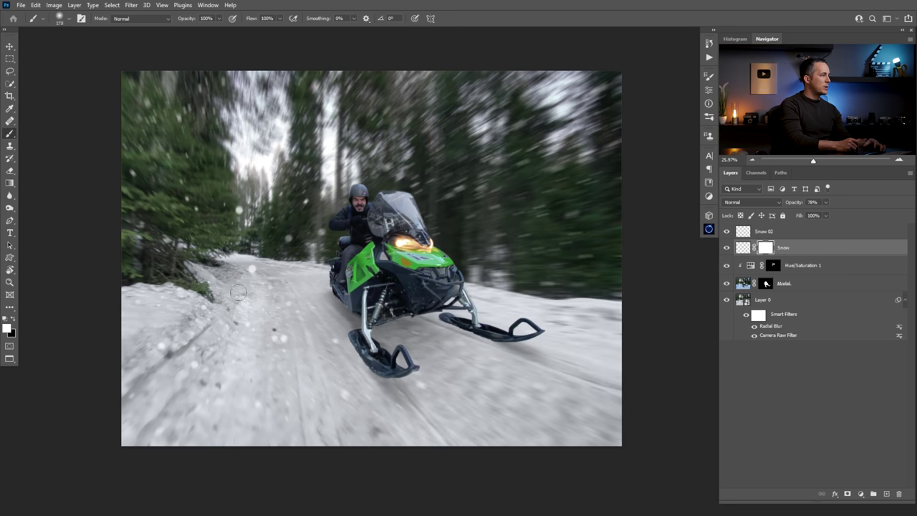
# Set the brush to black at 20% opacity and fade the snowflakes on the track beside the snowmobile in the Snow layer's mask
pyautogui.press('x')
pyautogui.click(256, 265)
pyautogui.hotkey('ctrl', 'z')
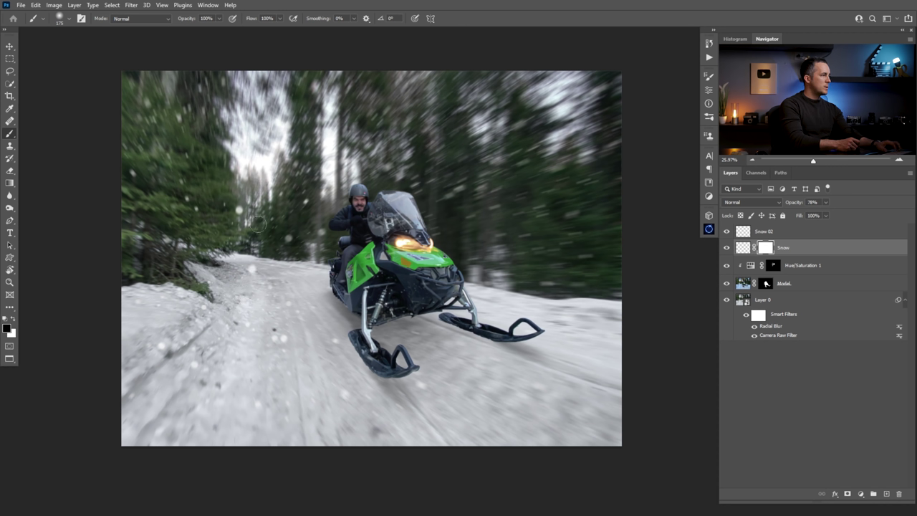
pyautogui.press('2')
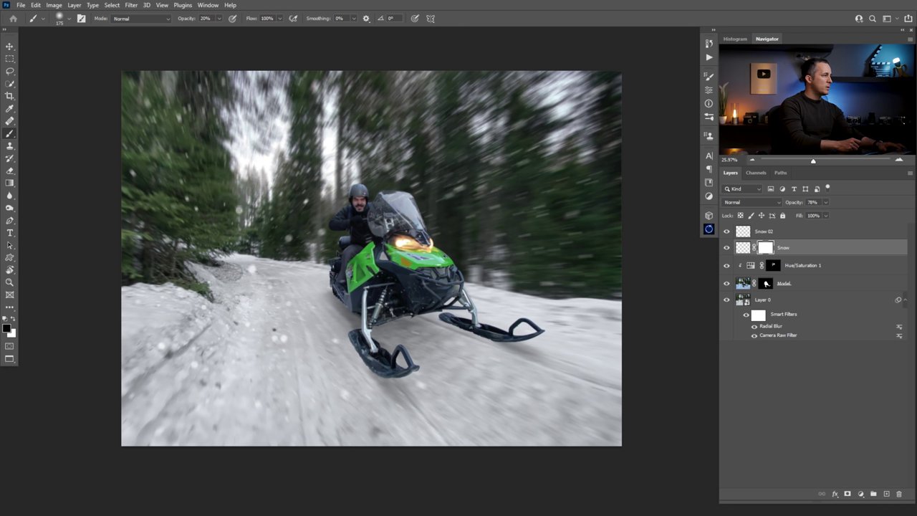
pyautogui.moveTo(276, 347)
pyautogui.mouseDown()
pyautogui.moveTo(284, 299)
pyautogui.moveTo(302, 260)
pyautogui.mouseUp()
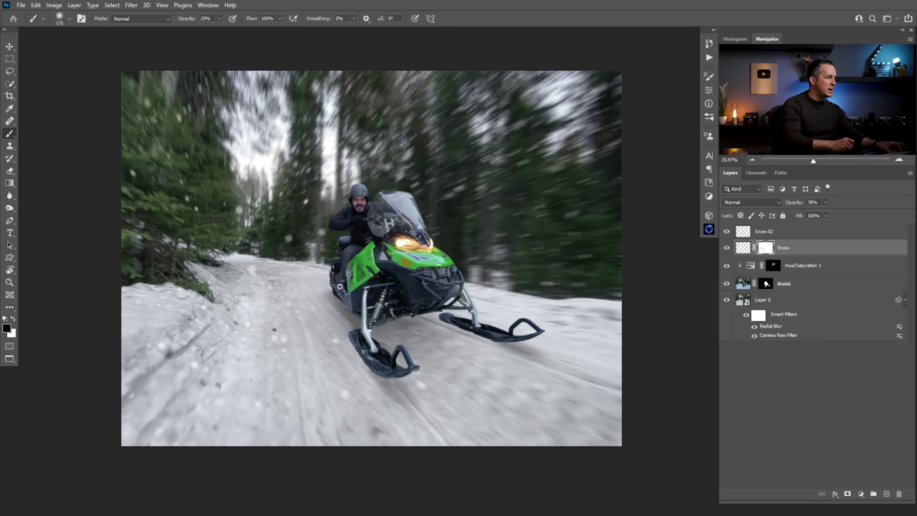
# Create a new layer directly above Layer 0 and name it Debris
pyautogui.scroll(3, 340, 286)
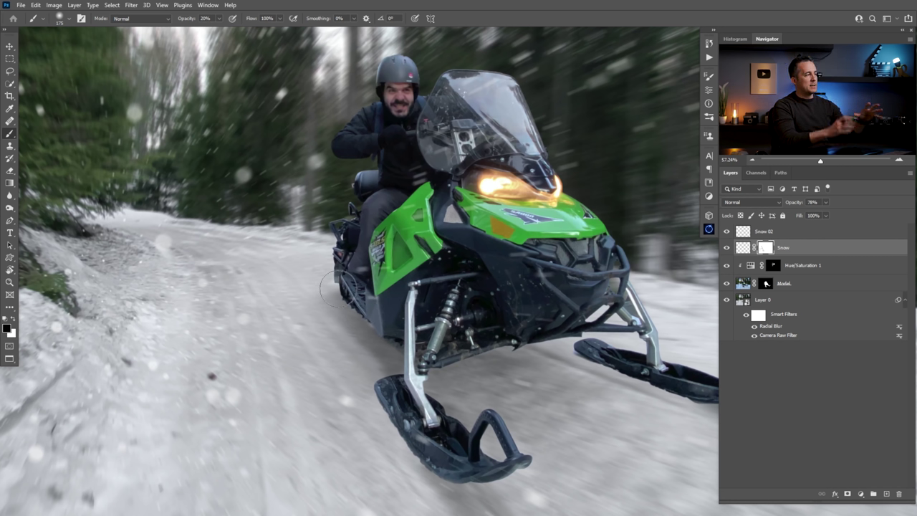
pyautogui.click(749, 303)
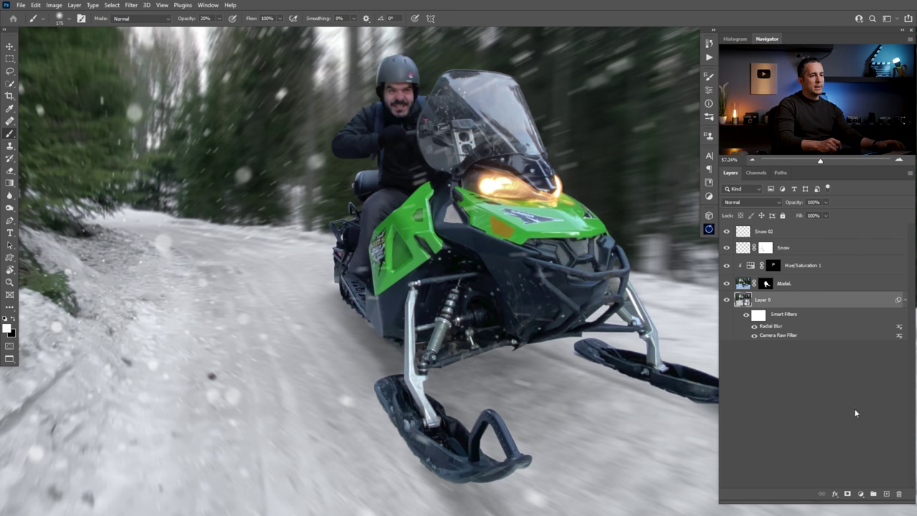
pyautogui.click(886, 493)
pyautogui.doubleClick(762, 300)
pyautogui.write('Debris')
pyautogui.press('Return')
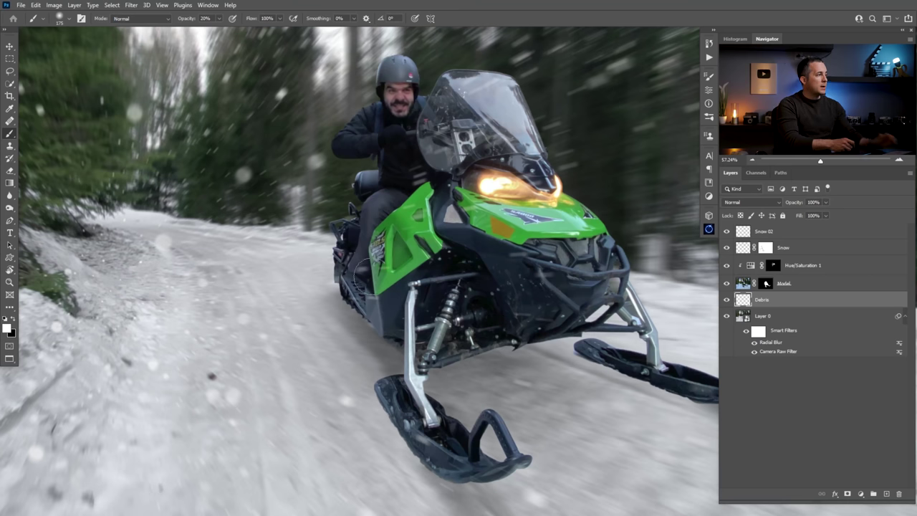
# Choose a particle brush at 100% opacity and dab white snow debris behind the rider and the snowmobile's rear, varying the brush size
pyautogui.rightClick(553, 377)
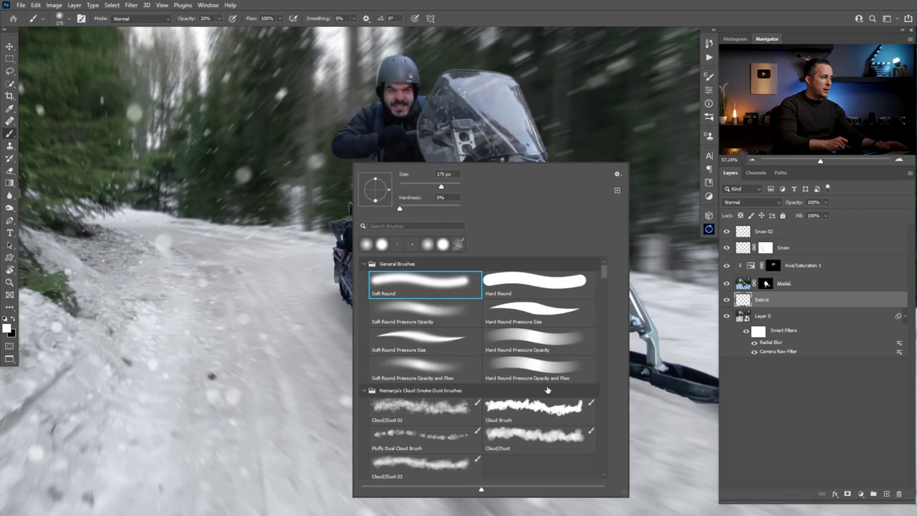
pyautogui.scroll(-5, 605, 278)
pyautogui.click(410, 406)
pyautogui.press('Return')
pyautogui.click(311, 220)
pyautogui.press(']')
pyautogui.click(329, 221)
pyautogui.click(323, 174)
pyautogui.press(']')
pyautogui.click(323, 223)
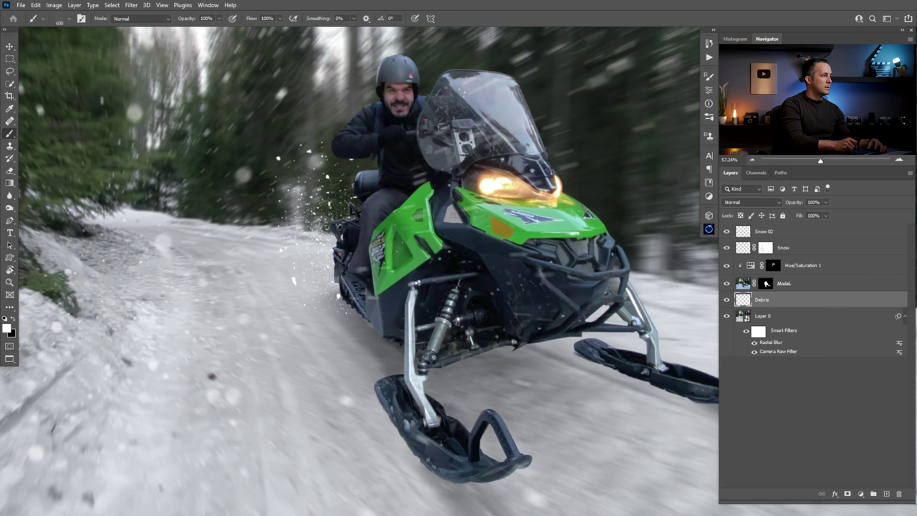
pyautogui.click(358, 315)
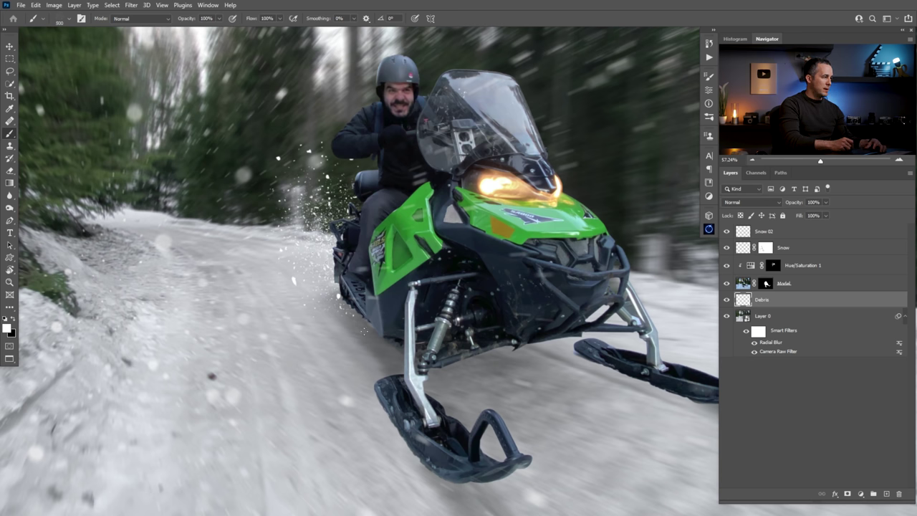
pyautogui.press('[')
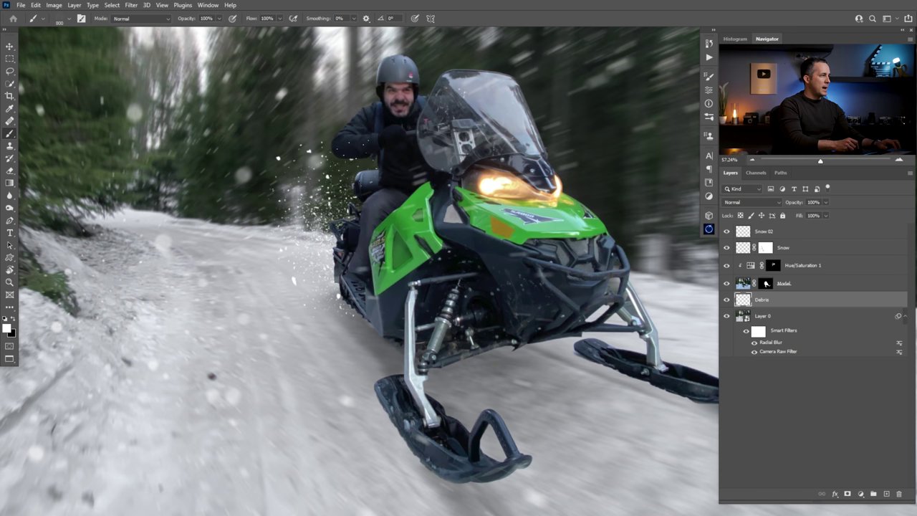
# Undo the last debris dab and reduce the brush to 100 px for finer debris around the front ski
pyautogui.hotkey('ctrl', 'z')
pyautogui.press('[')
pyautogui.press('[')
pyautogui.press('[')
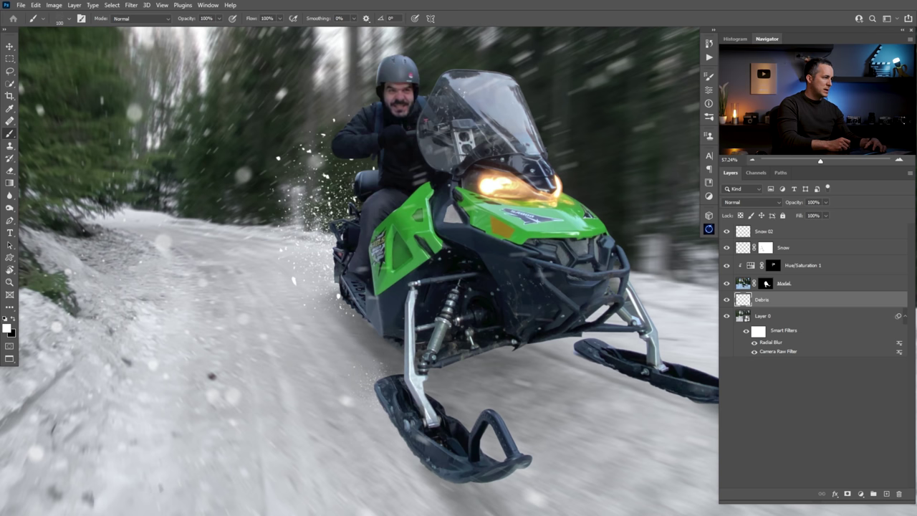
# Sample a grey tone from the snowy track as the foreground colour and reduce the particle brush to 60 px
pyautogui.keyDown('alt'); pyautogui.click(356, 353); pyautogui.keyUp('alt')
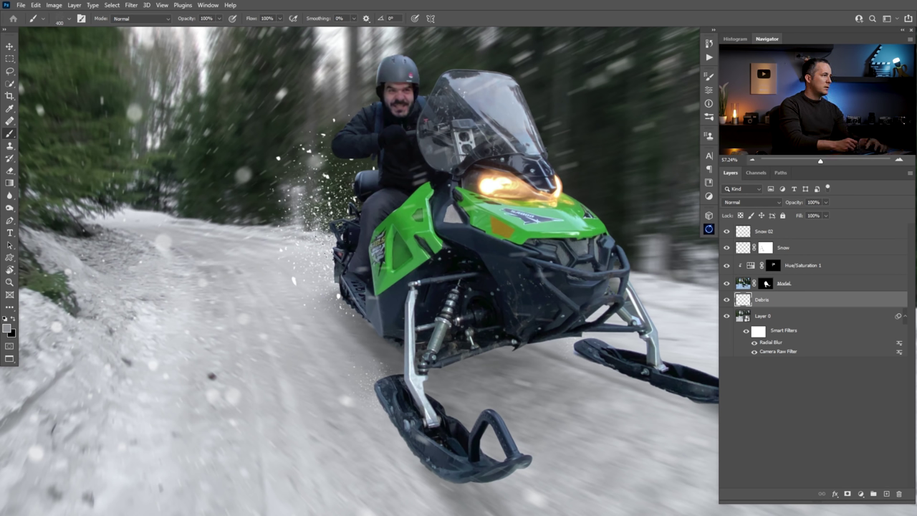
pyautogui.press('[')
pyautogui.press('[')
pyautogui.press('[')
pyautogui.press('[')
pyautogui.press('[')
pyautogui.press('[')
pyautogui.press('[')
pyautogui.press('[')
pyautogui.press('[')
pyautogui.press('[')
pyautogui.press('[')
pyautogui.press('[')
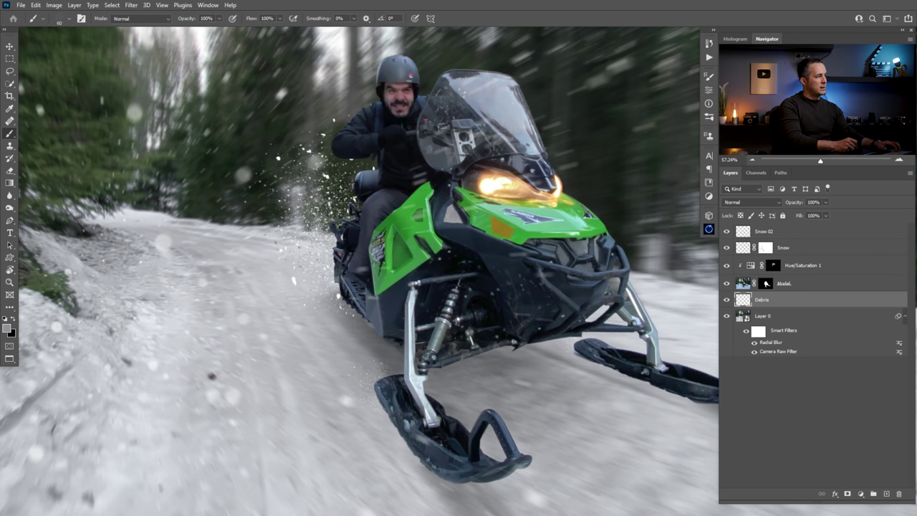
# Apply a Motion Blur to the Debris layer with an angle of -33° and a distance of 11 pixels
pyautogui.click(131, 5)
pyautogui.moveTo(165, 122)
pyautogui.click(273, 177)
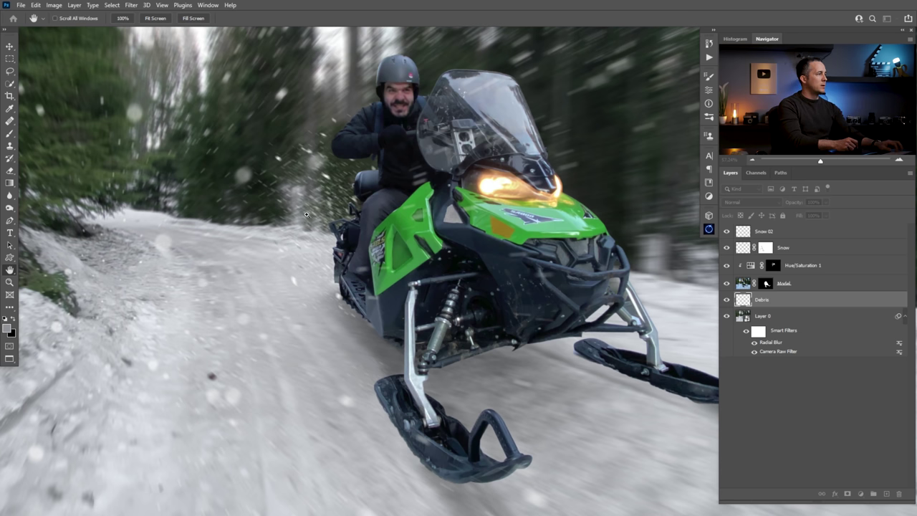
pyautogui.hotkey('ctrl', 'alt', 'f')
pyautogui.moveTo(170, 113); pyautogui.dragTo(155, 108)
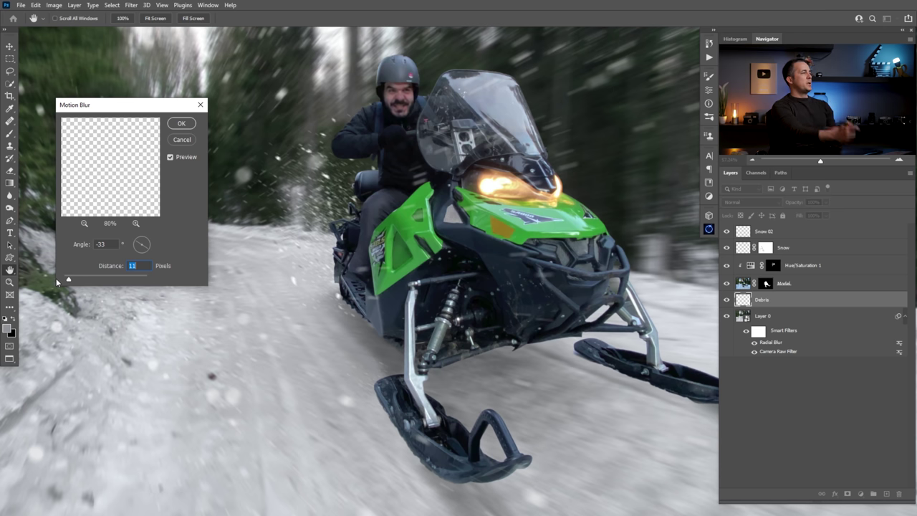
pyautogui.press('Return')
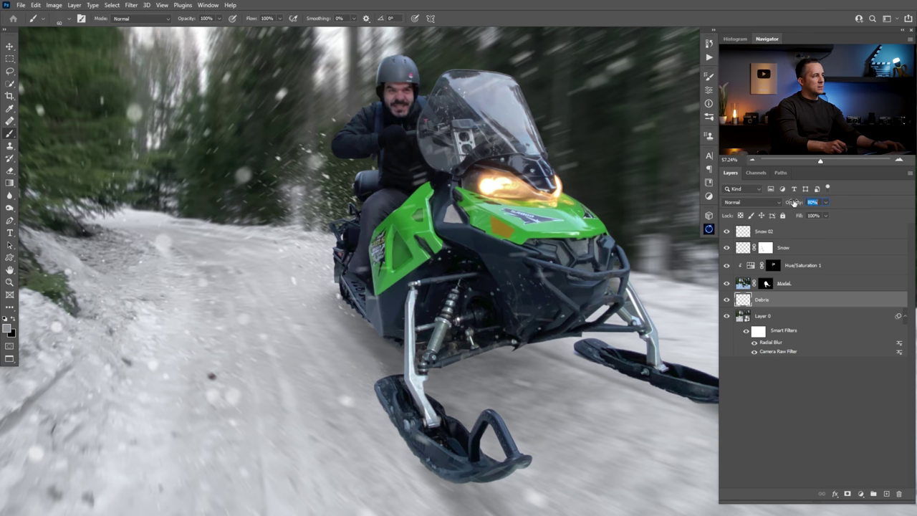
# Create a new layer above the Debris layer and name it Snow mist
pyautogui.click(886, 494)
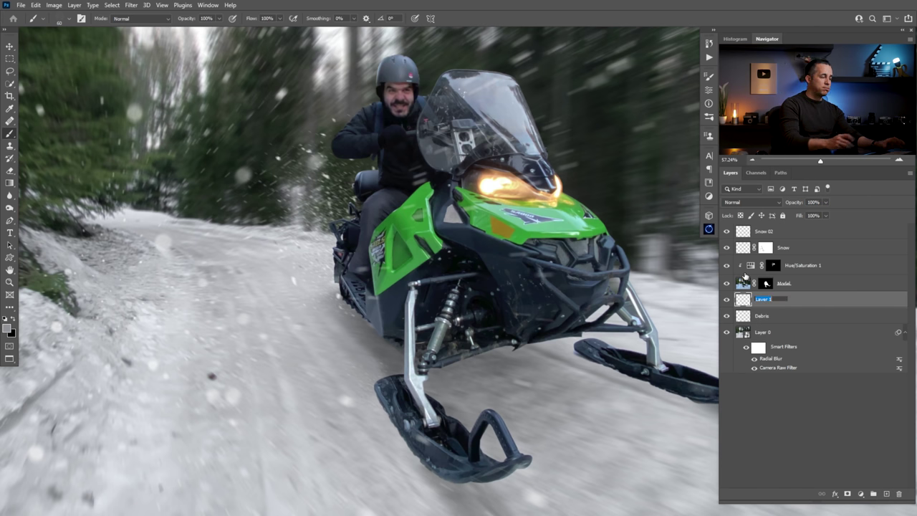
pyautogui.write('Snow')
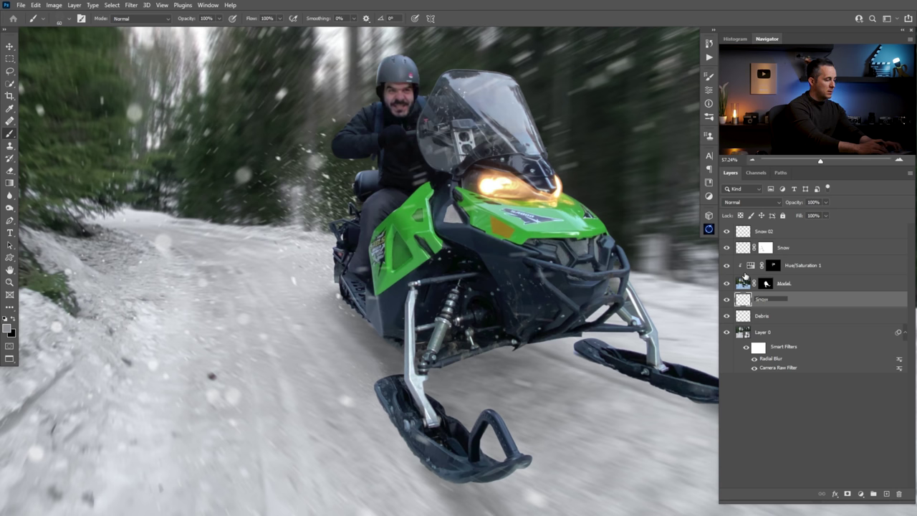
pyautogui.write(' mist')
pyautogui.press('Return')
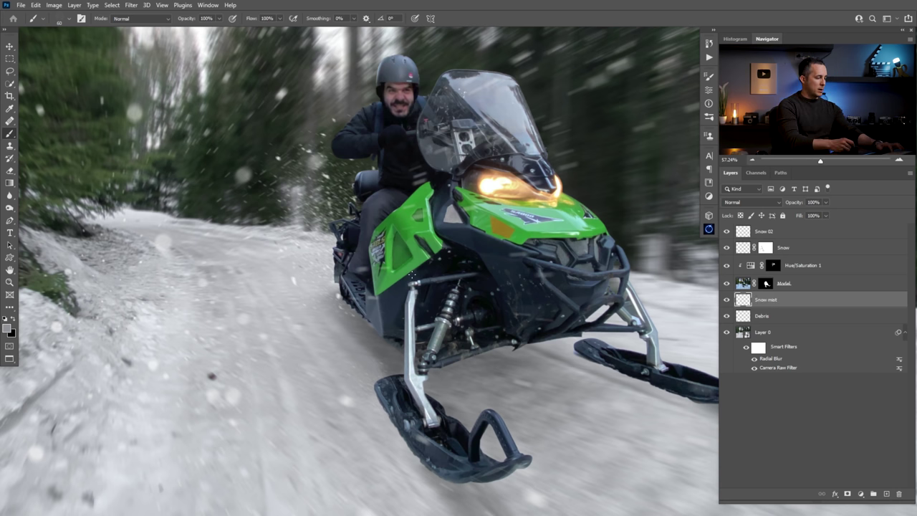
# With the Cloud/Dust 02 brush at 20% opacity, sample a light snow tone and dab mist behind the snowmobile on the Snow mist layer
pyautogui.rightClick(370, 243)
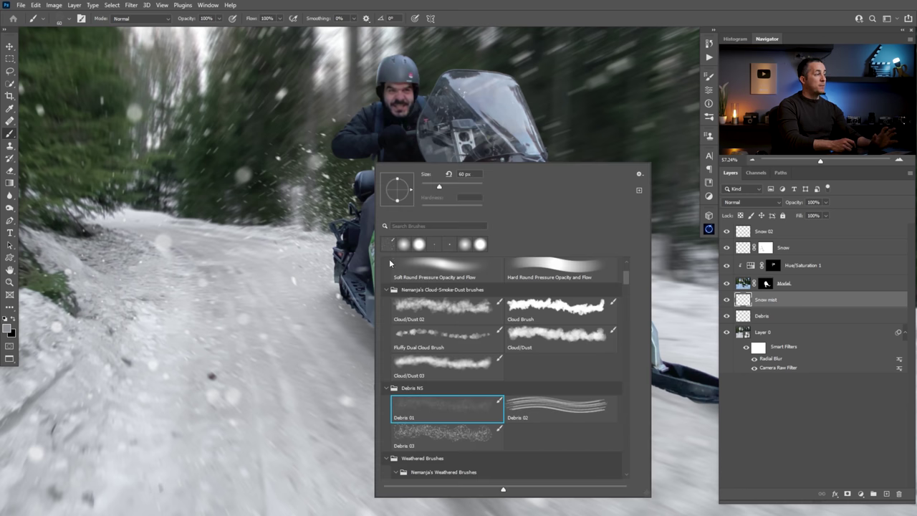
pyautogui.click(432, 310)
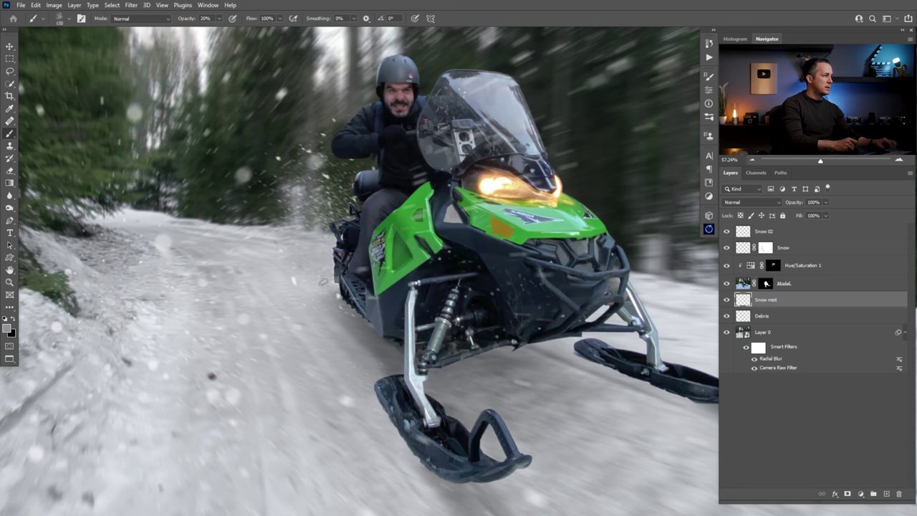
pyautogui.keyDown('alt'); pyautogui.click(253, 260); pyautogui.keyUp('alt')
pyautogui.press(']')
pyautogui.click(301, 199)
pyautogui.click(341, 184)
pyautogui.click(317, 185)
pyautogui.click(258, 188)
pyautogui.press(']')
pyautogui.click(298, 157)
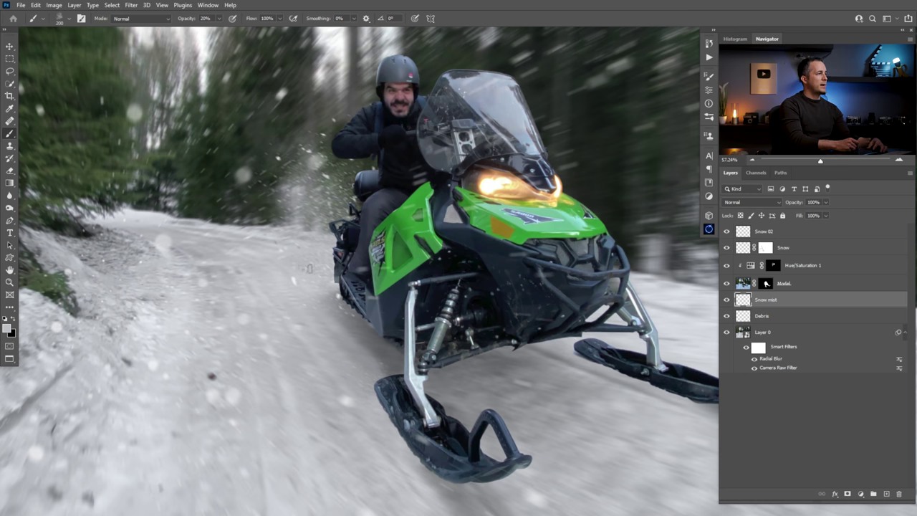
# Create a new layer above Hue/Saturation 1 and name it Snow on the snowmobile
pyautogui.click(751, 269)
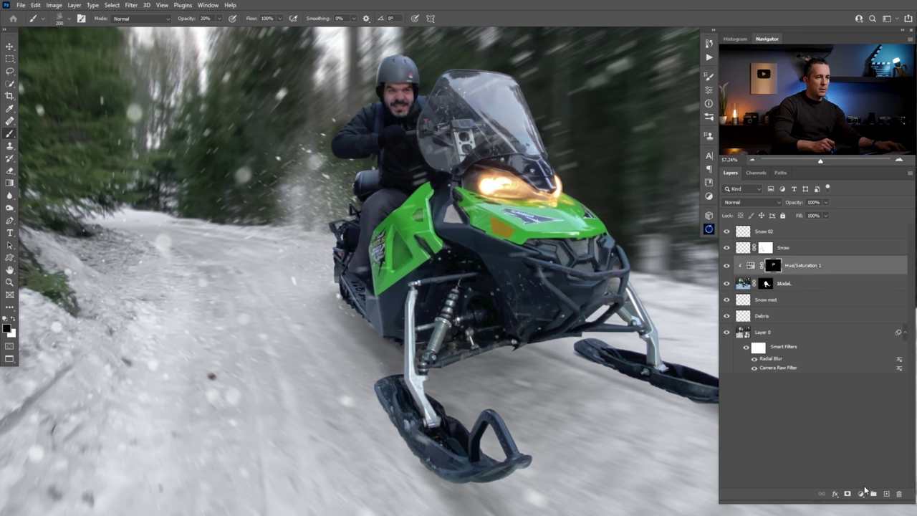
pyautogui.click(886, 493)
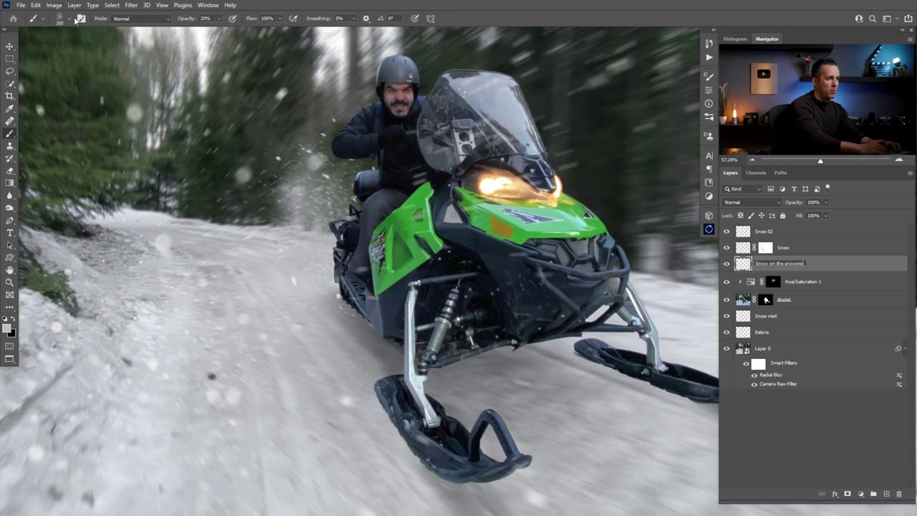
pyautogui.write('ile')
pyautogui.press('Return')
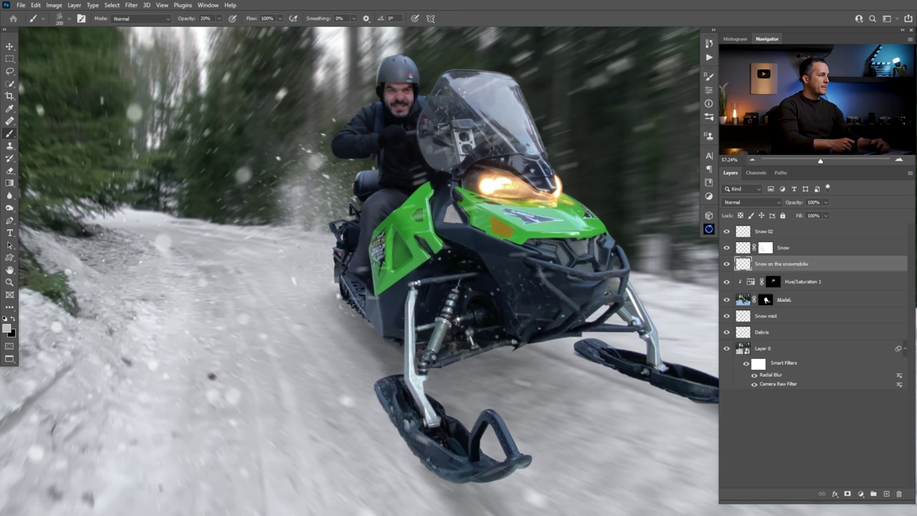
# Sample a snow tone and paint soft mist over the snowmobile's rear track and lower rear edge, starting with a 50 px brush
pyautogui.scroll(3, 339, 299)
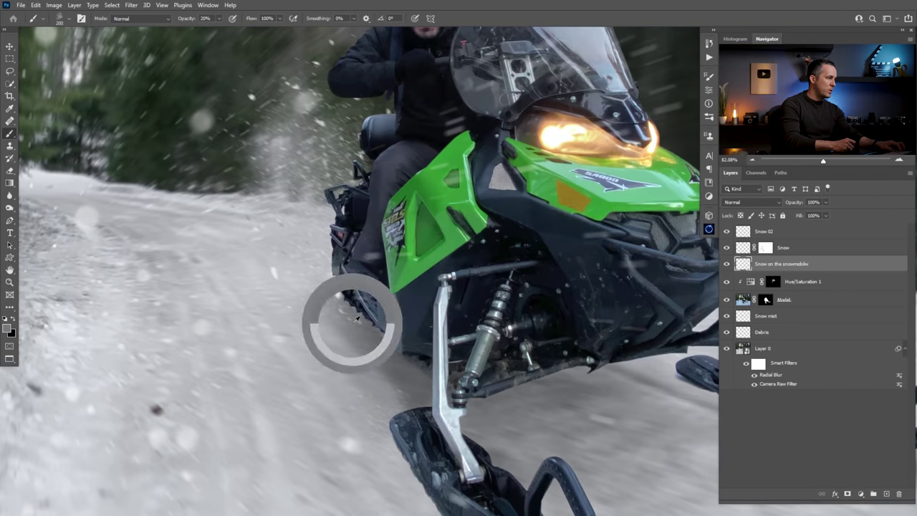
pyautogui.keyDown('alt'); pyautogui.click(304, 298); pyautogui.keyUp('alt')
pyautogui.press('[')
pyautogui.press('[')
pyautogui.press('[')
pyautogui.press('[')
pyautogui.press('[')
pyautogui.moveTo(350, 301)
pyautogui.mouseDown()
pyautogui.moveTo(337, 280)
pyautogui.moveTo(367, 328)
pyautogui.mouseUp()
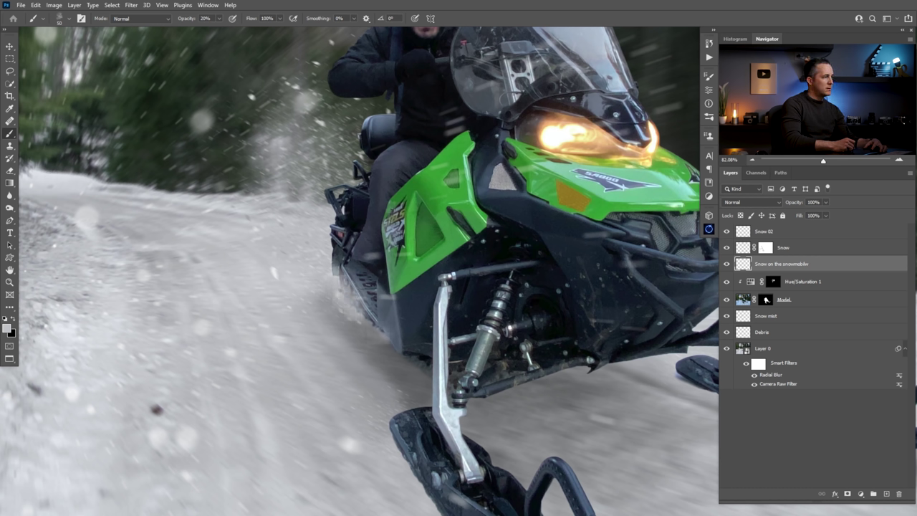
pyautogui.moveTo(338, 270)
pyautogui.mouseDown()
pyautogui.moveTo(333, 237)
pyautogui.moveTo(331, 287)
pyautogui.mouseUp()
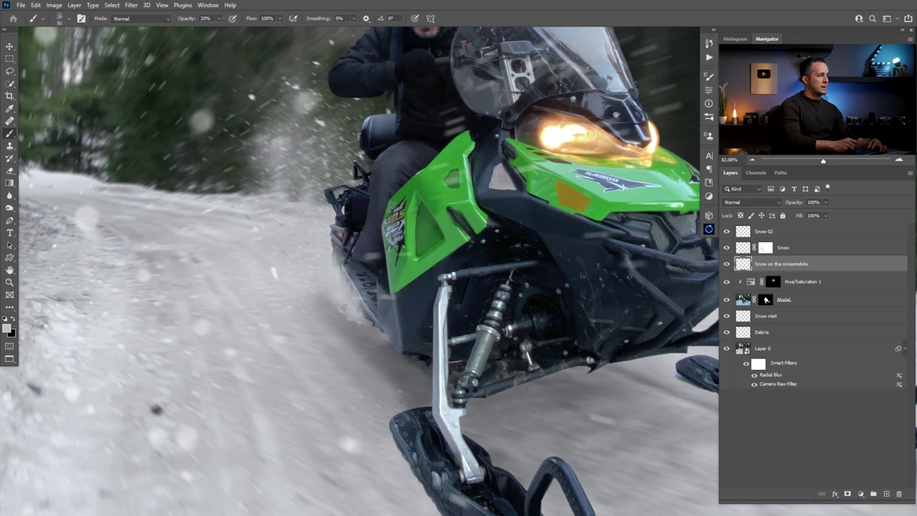
pyautogui.click(371, 325)
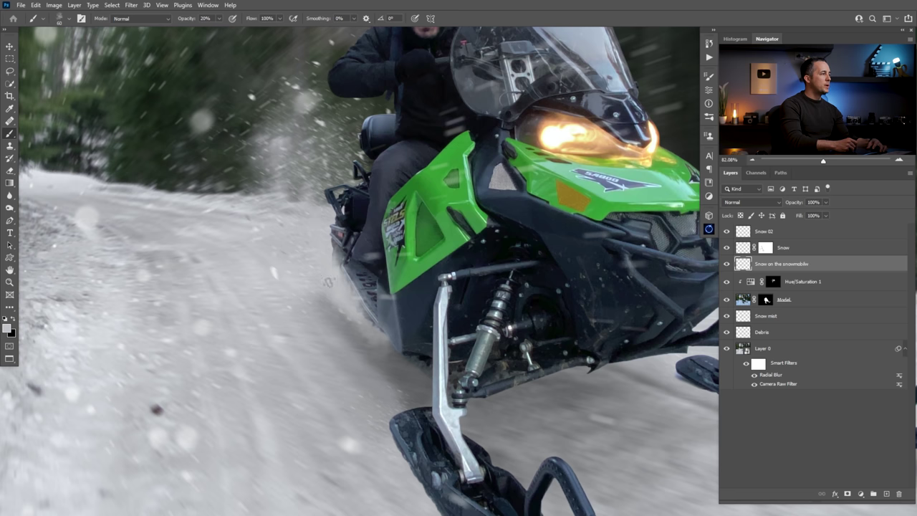
pyautogui.moveTo(327, 256); pyautogui.dragTo(346, 251)
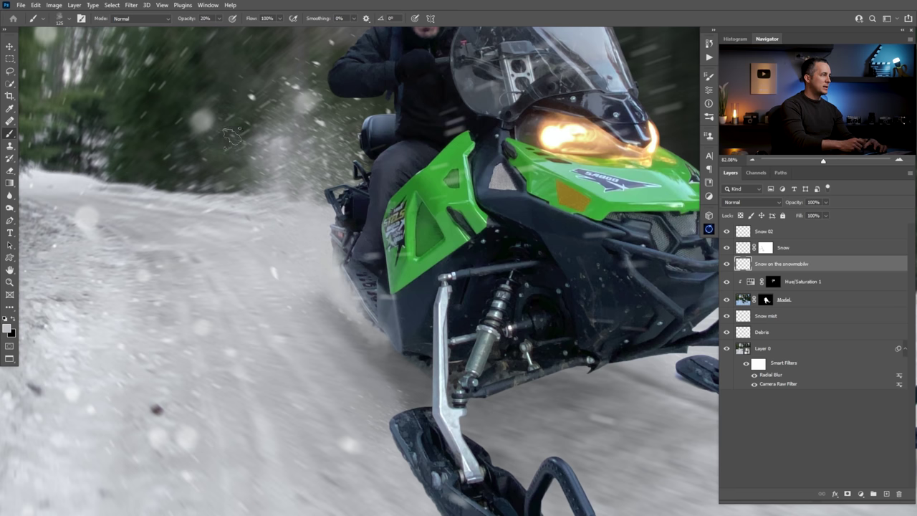
# Paint faint snow mist along the rear and outer edge of the near front ski, enlarging the brush to 200 px
pyautogui.hotkey('ctrl', '0')
pyautogui.scroll(3, 394, 340)
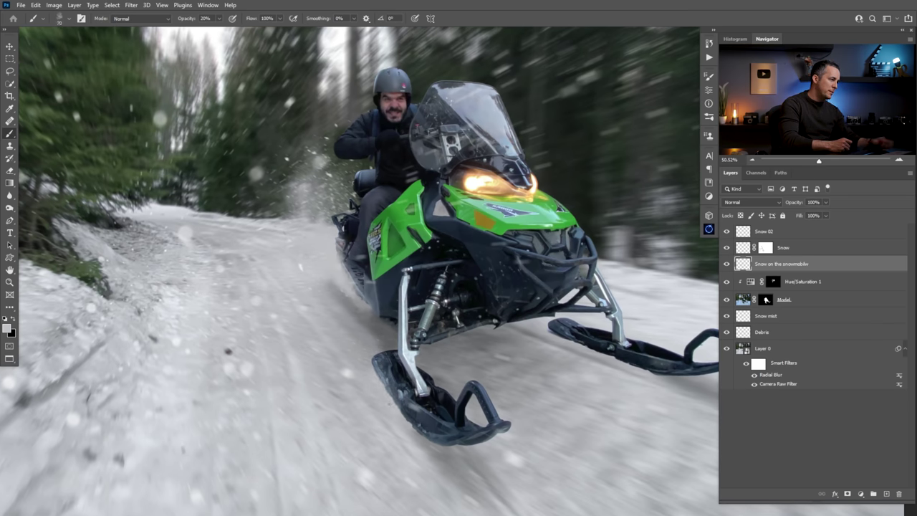
pyautogui.scroll(2, 384, 405)
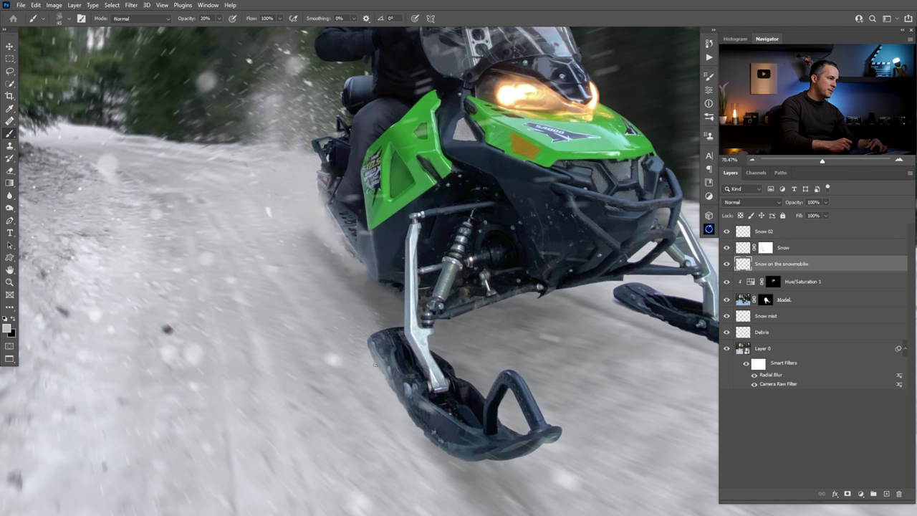
pyautogui.moveTo(424, 429)
pyautogui.mouseDown()
pyautogui.moveTo(434, 439)
pyautogui.moveTo(402, 400)
pyautogui.mouseUp()
pyautogui.press(']')
pyautogui.press(']')
pyautogui.press(']')
pyautogui.moveTo(388, 331); pyautogui.dragTo(377, 288)
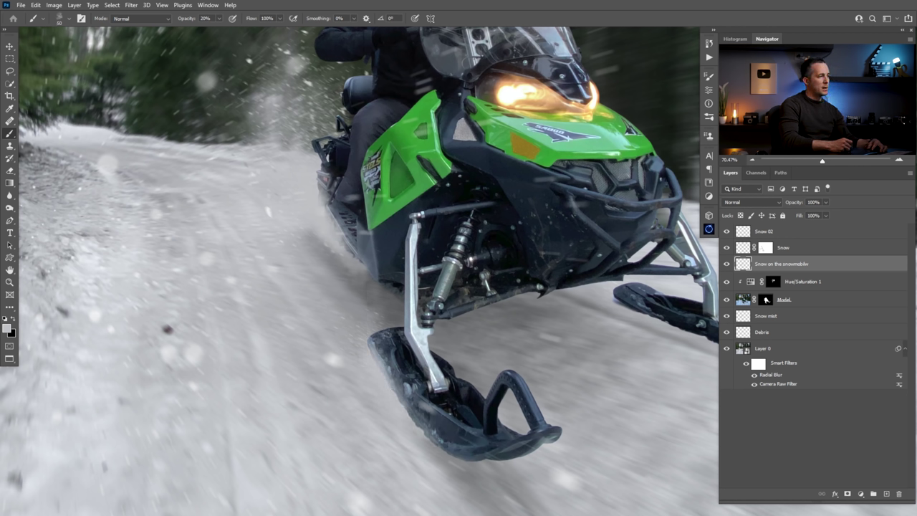
pyautogui.press(']')
pyautogui.press(']')
pyautogui.press(']')
pyautogui.click(379, 331)
# Paint light snow mist over the rear end of the far ski, reducing the brush for the smaller dabs
pyautogui.moveTo(642, 327); pyautogui.dragTo(413, 326)
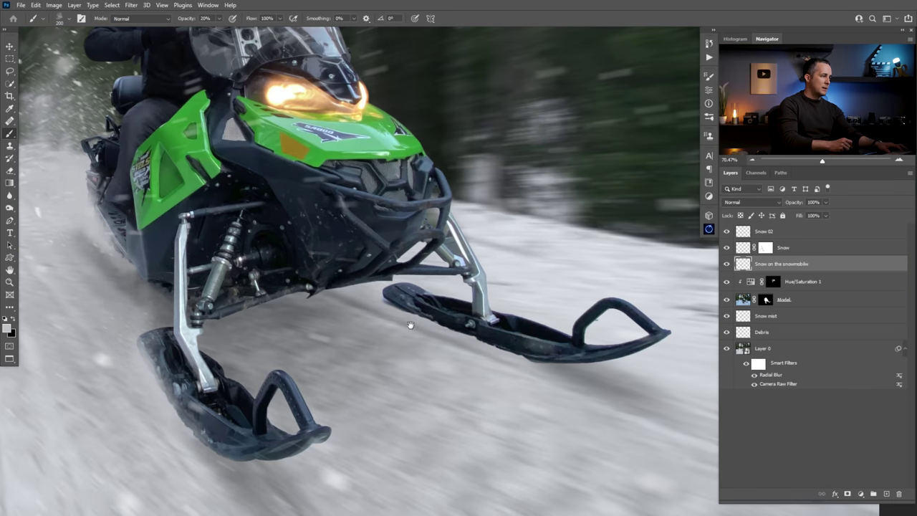
pyautogui.moveTo(376, 283)
pyautogui.mouseDown()
pyautogui.moveTo(381, 276)
pyautogui.moveTo(396, 296)
pyautogui.mouseUp()
pyautogui.press('[')
pyautogui.press('[')
pyautogui.press('[')
pyautogui.press('[')
pyautogui.press('[')
pyautogui.click(419, 309)
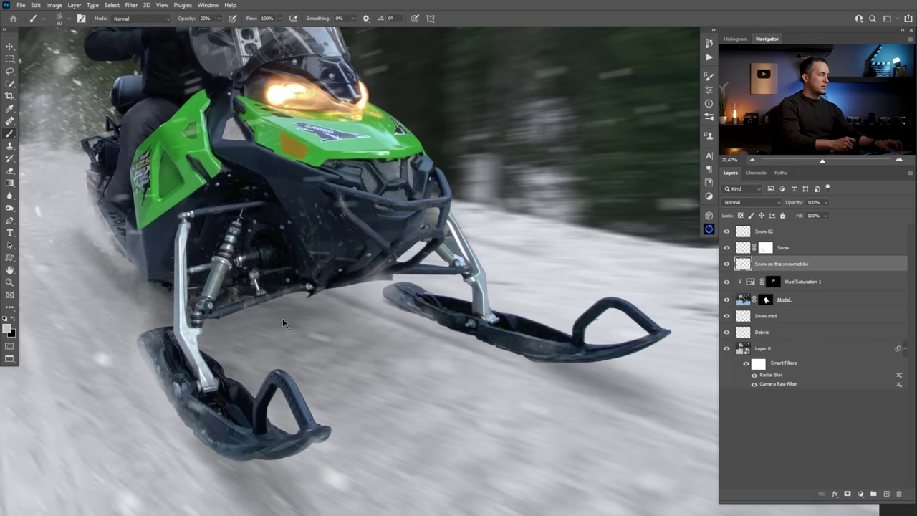
# Add more snow mist over the snowmobile's lower side by the near front suspension and check the whole image
pyautogui.scroll(-4, 356, 363)
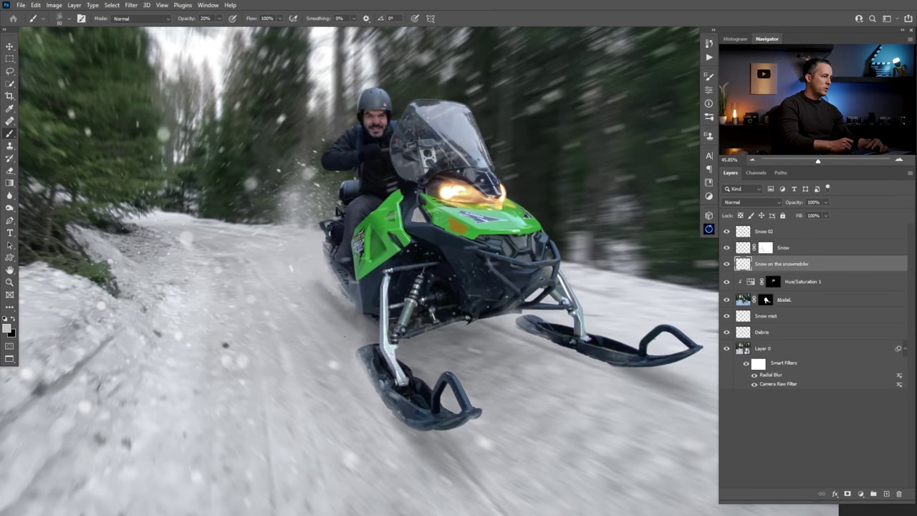
pyautogui.moveTo(364, 335); pyautogui.dragTo(376, 287)
pyautogui.press('[')
pyautogui.press('[')
pyautogui.press('[')
pyautogui.click(368, 304)
pyautogui.scroll(-3, 353, 347)
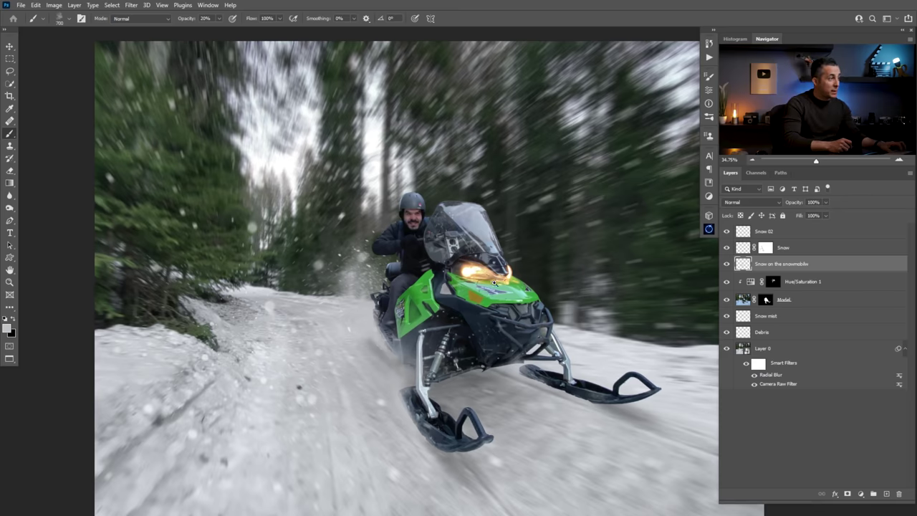
pyautogui.scroll(-2, 493, 281)
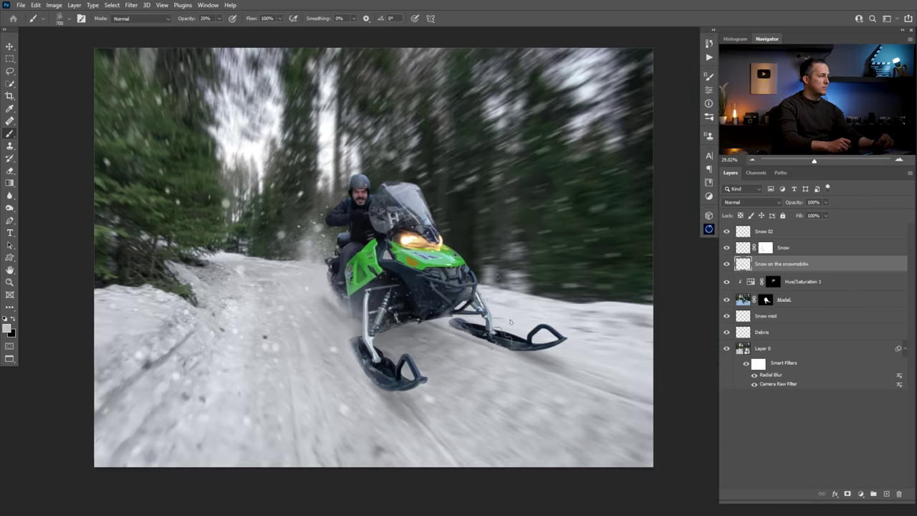
pyautogui.scroll(3, 395, 369)
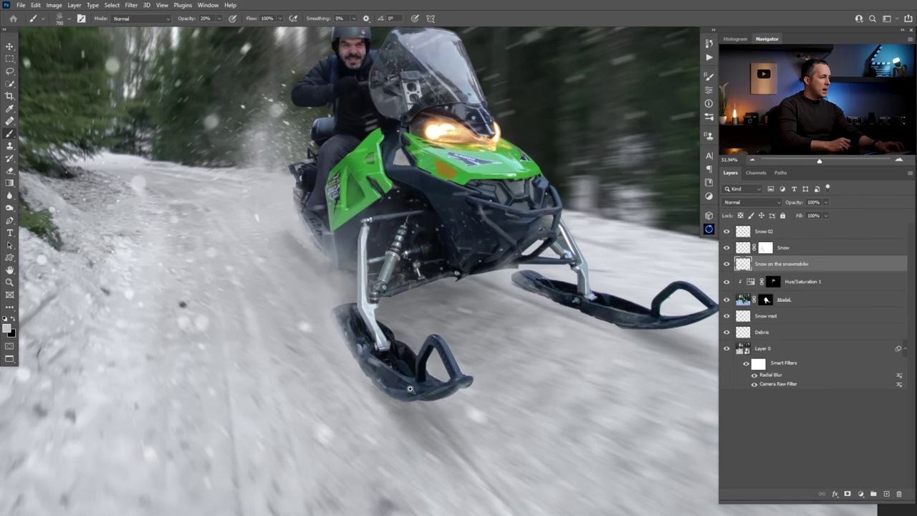
pyautogui.scroll(-3, 418, 375)
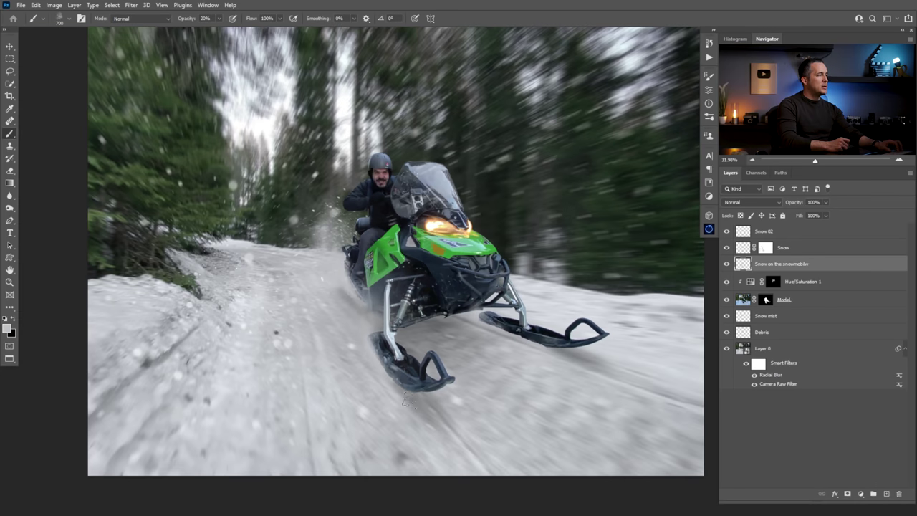
pyautogui.scroll(-1, 467, 341)
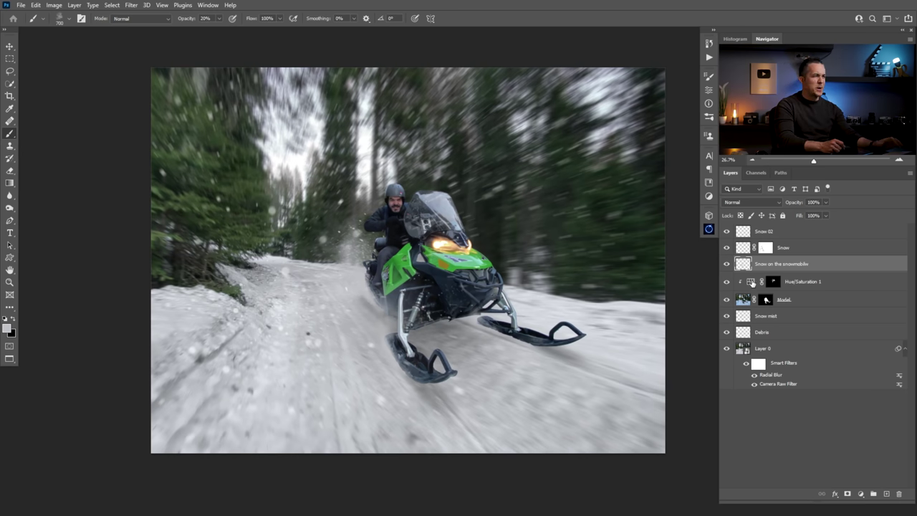
# Create a new layer named Snow on a model and choose the Soft Round brush with 0% hardness
pyautogui.click(886, 494)
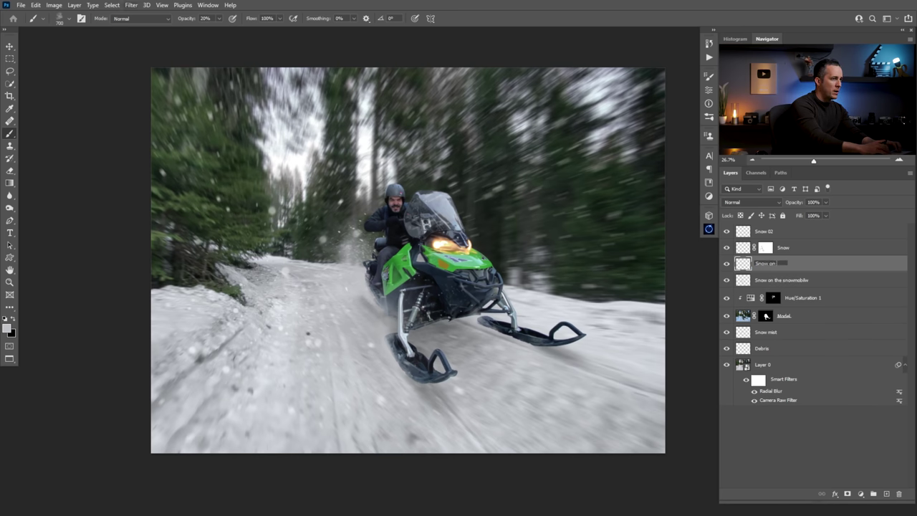
pyautogui.press('Return')
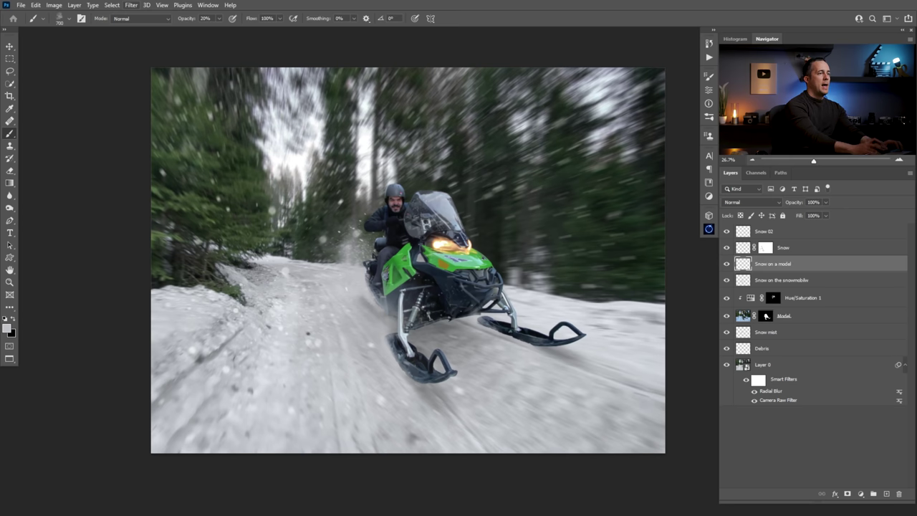
pyautogui.rightClick(426, 271)
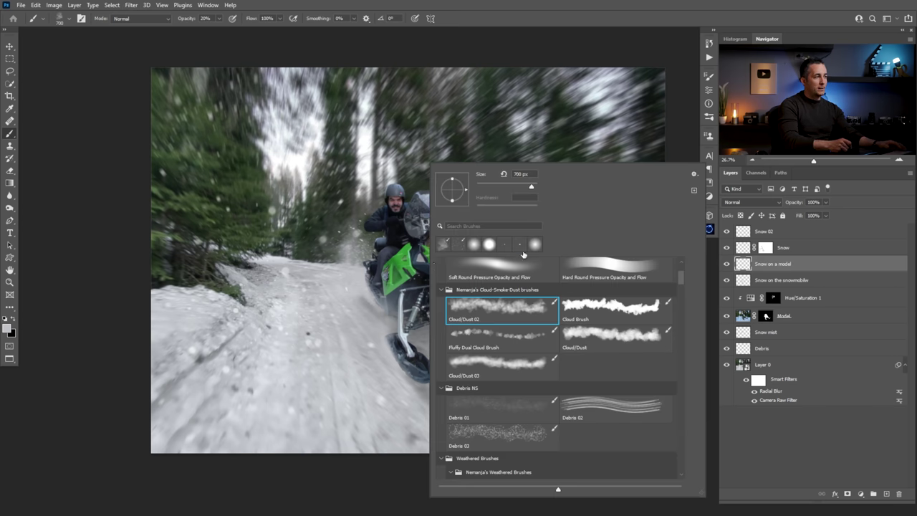
pyautogui.scroll(3, 682, 258)
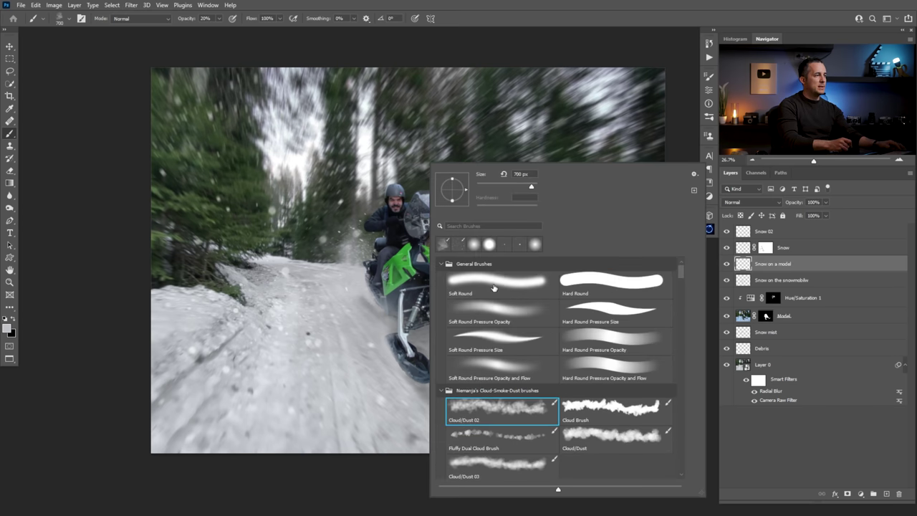
pyautogui.click(526, 284)
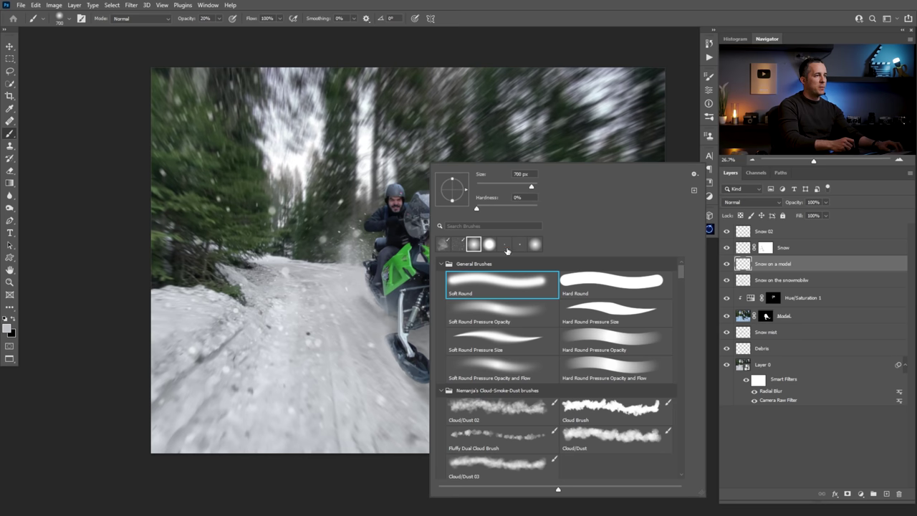
# Move the Snow on a model layer directly above Hue/Saturation 1 and clip it to the Model layer
pyautogui.moveTo(743, 267); pyautogui.dragTo(761, 297)
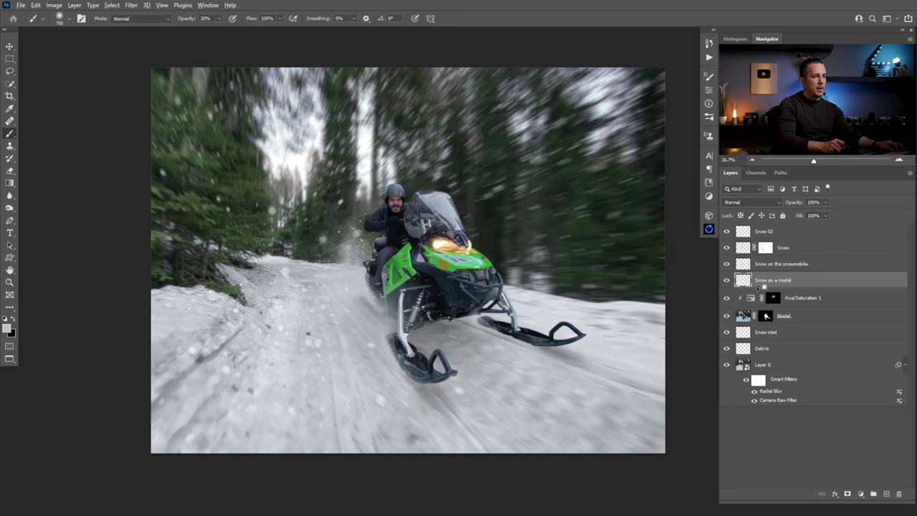
pyautogui.keyDown('alt'); pyautogui.click(759, 287); pyautogui.keyUp('alt')
# Set the foreground to white and paint over the helmet, the front of the snowmobile and the far ski
pyautogui.scroll(2, 414, 263)
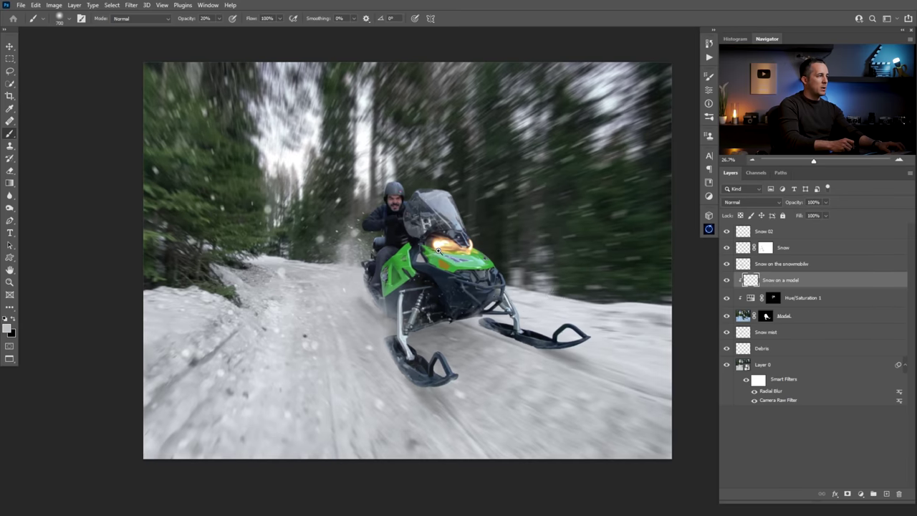
pyautogui.press('[')
pyautogui.press('[')
pyautogui.press('[')
pyautogui.press('[')
pyautogui.press('x')
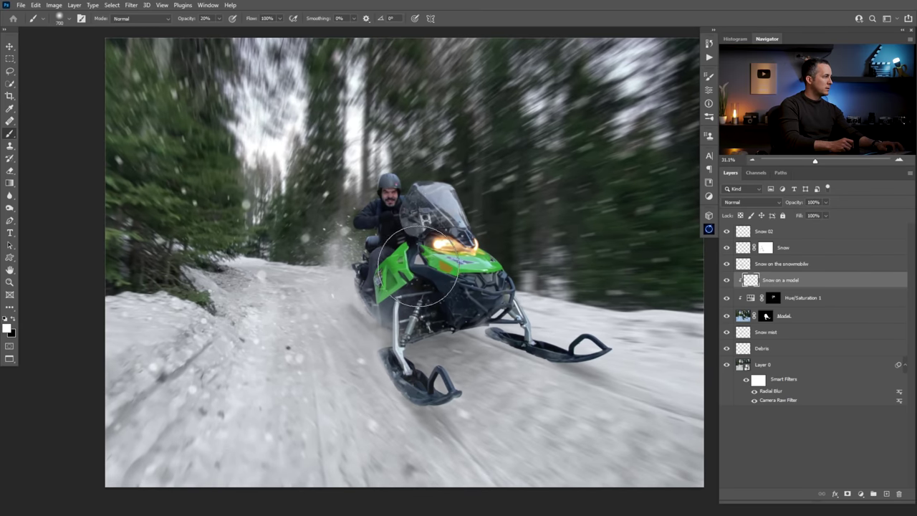
pyautogui.scroll(2, 395, 182)
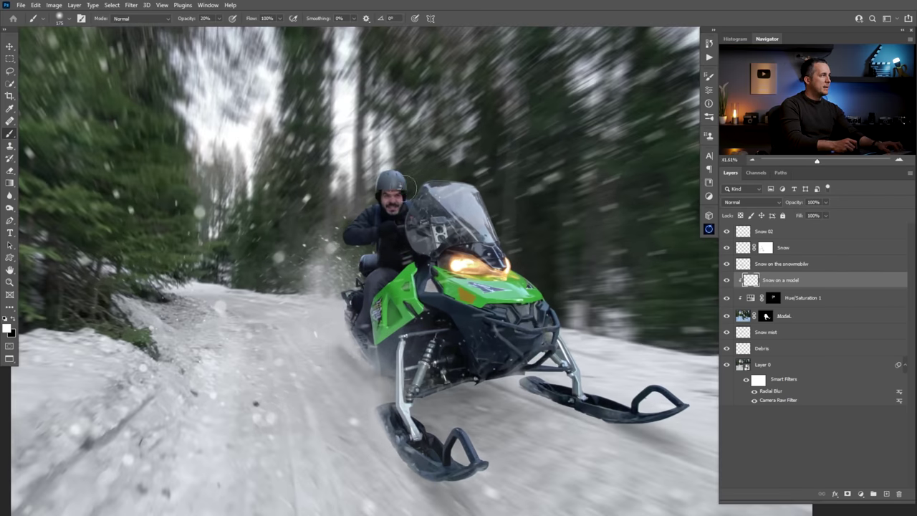
pyautogui.moveTo(399, 178)
pyautogui.mouseDown()
pyautogui.moveTo(368, 185)
pyautogui.moveTo(405, 176)
pyautogui.mouseUp()
pyautogui.moveTo(467, 279)
pyautogui.mouseDown()
pyautogui.moveTo(456, 278)
pyautogui.moveTo(495, 274)
pyautogui.moveTo(530, 315)
pyautogui.moveTo(477, 351)
pyautogui.moveTo(677, 415)
pyautogui.moveTo(621, 408)
pyautogui.moveTo(636, 405)
pyautogui.mouseUp()
# Paint white over the near ski, the snowmobile's side and the rider's arm with the soft brush
pyautogui.rightClick(504, 274)
pyautogui.click(570, 310)
pyautogui.moveTo(459, 444)
pyautogui.mouseDown()
pyautogui.moveTo(430, 451)
pyautogui.moveTo(405, 424)
pyautogui.moveTo(405, 437)
pyautogui.mouseUp()
pyautogui.moveTo(425, 362)
pyautogui.mouseDown()
pyautogui.moveTo(448, 330)
pyautogui.moveTo(380, 322)
pyautogui.moveTo(372, 287)
pyautogui.mouseUp()
pyautogui.press('[')
pyautogui.press('[')
pyautogui.press('[')
pyautogui.moveTo(356, 231); pyautogui.dragTo(355, 208)
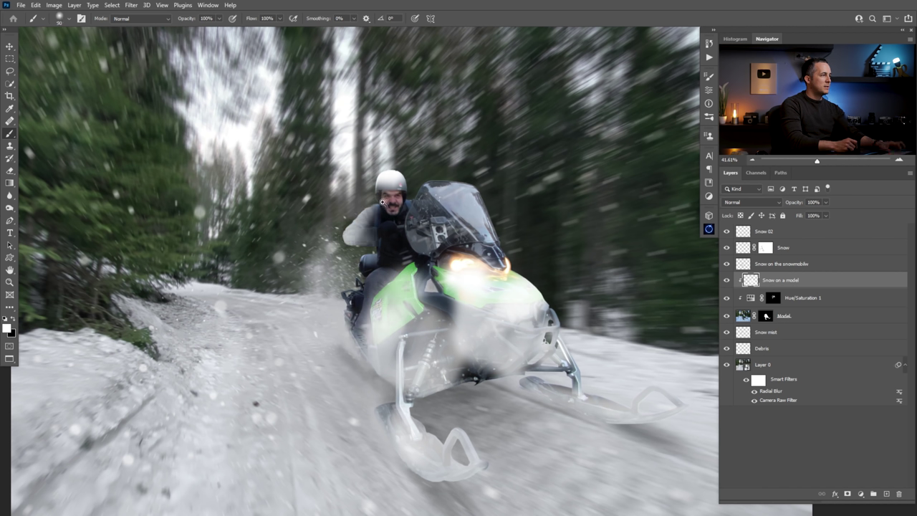
# Paint white over the rider's beard and the side of the helmet with a small soft brush
pyautogui.scroll(4, 377, 208)
pyautogui.moveTo(434, 209)
pyautogui.mouseDown()
pyautogui.moveTo(395, 215)
pyautogui.moveTo(432, 231)
pyautogui.mouseUp()
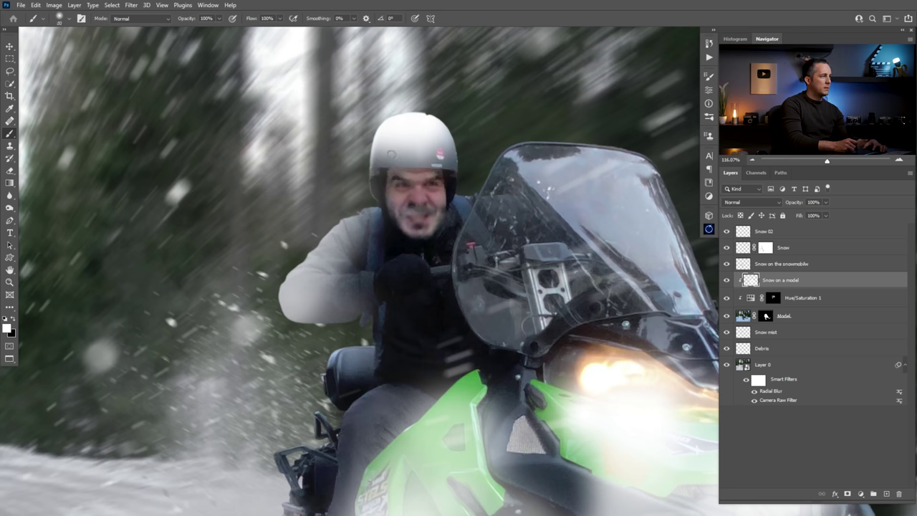
pyautogui.moveTo(457, 145); pyautogui.dragTo(454, 204)
# Enlarge the brush and paint white over the seat and the rear part of the snowmobile behind the rider
pyautogui.press(']')
pyautogui.press(']')
pyautogui.press(']')
pyautogui.press(']')
pyautogui.press(']')
pyautogui.press(']')
pyautogui.press(']')
pyautogui.press(']')
pyautogui.press(']')
pyautogui.moveTo(369, 333); pyautogui.dragTo(344, 383)
pyautogui.moveTo(345, 347); pyautogui.dragTo(351, 139)
pyautogui.moveTo(344, 215)
pyautogui.mouseDown()
pyautogui.moveTo(315, 315)
pyautogui.moveTo(366, 314)
pyautogui.mouseUp()
# Paint white over the remaining seat area and the windshield with a 150 px brush
pyautogui.scroll(-3, 374, 277)
pyautogui.moveTo(371, 246); pyautogui.dragTo(381, 238)
pyautogui.scroll(-2, 473, 167)
pyautogui.scroll(2, 474, 168)
pyautogui.moveTo(442, 104)
pyautogui.mouseDown()
pyautogui.moveTo(476, 107)
pyautogui.moveTo(460, 74)
pyautogui.moveTo(449, 93)
pyautogui.moveTo(476, 92)
pyautogui.moveTo(563, 148)
pyautogui.moveTo(479, 163)
pyautogui.moveTo(506, 164)
pyautogui.moveTo(501, 243)
pyautogui.mouseUp()
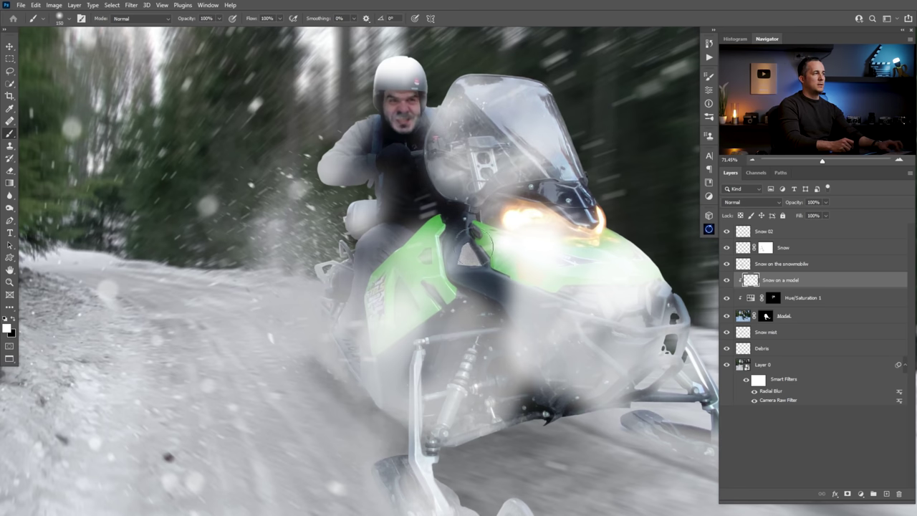
# Paint white over the rest of the snowmobile's side and lower body, enlarging the brush to 200 px
pyautogui.scroll(-2, 400, 281)
pyautogui.moveTo(399, 280); pyautogui.dragTo(387, 280)
pyautogui.press(']')
pyautogui.press(']')
pyautogui.moveTo(396, 346)
pyautogui.mouseDown()
pyautogui.moveTo(368, 339)
pyautogui.moveTo(422, 377)
pyautogui.moveTo(382, 337)
pyautogui.moveTo(394, 278)
pyautogui.moveTo(434, 298)
pyautogui.moveTo(571, 328)
pyautogui.moveTo(528, 359)
pyautogui.moveTo(585, 374)
pyautogui.moveTo(548, 341)
pyautogui.moveTo(536, 304)
pyautogui.moveTo(355, 417)
pyautogui.moveTo(584, 380)
pyautogui.moveTo(653, 412)
pyautogui.moveTo(310, 275)
pyautogui.moveTo(328, 237)
pyautogui.mouseUp()
pyautogui.hotkey('ctrl', '-')
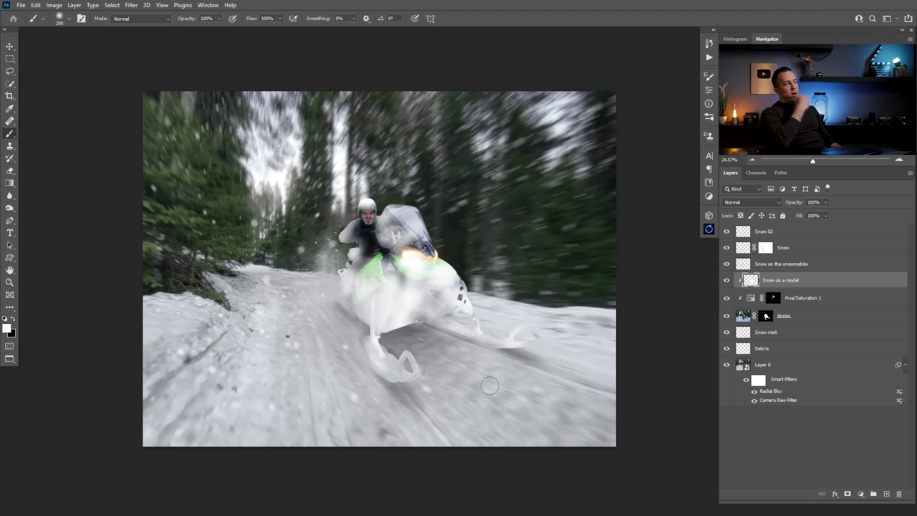
# Set Blend If on the Snow on a model layer, splitting the Underlying Layer's dark slider to 0 / 111, and apply the layer style
pyautogui.doubleClick(839, 287)
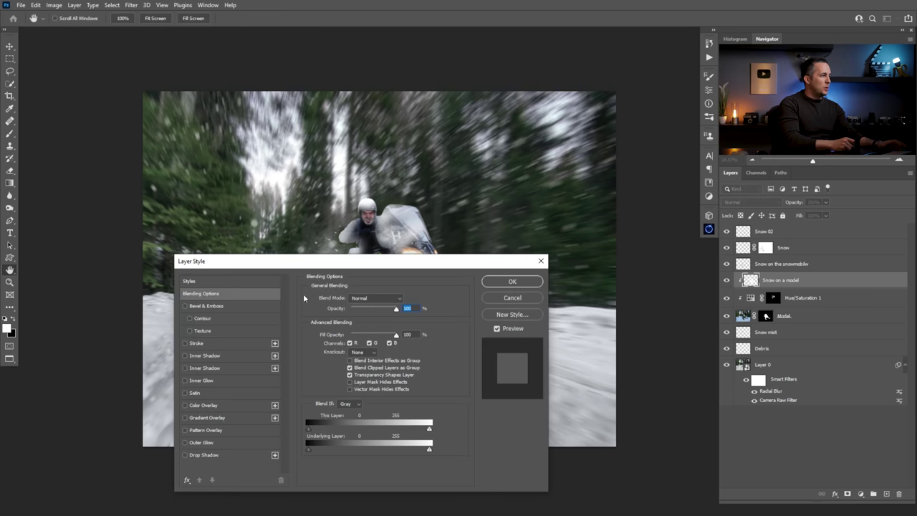
pyautogui.moveTo(311, 265); pyautogui.dragTo(608, 87)
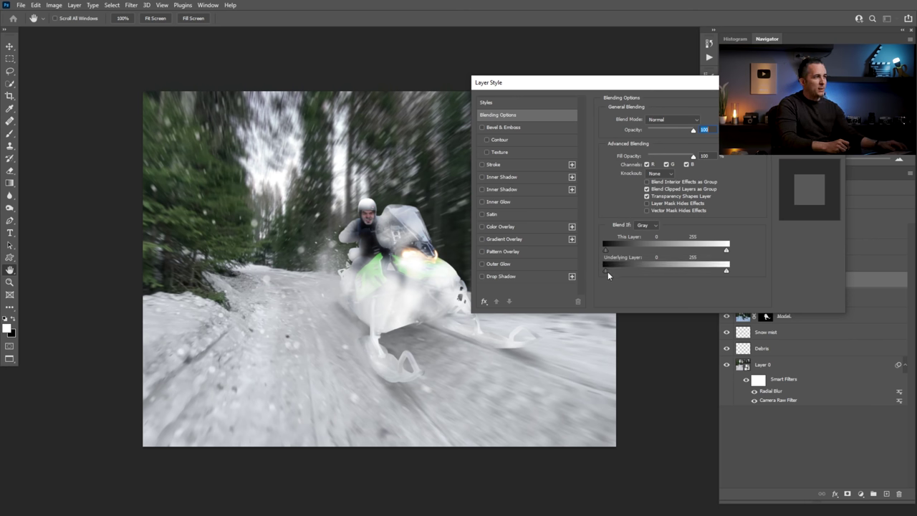
pyautogui.moveTo(606, 270); pyautogui.dragTo(648, 270)
pyautogui.keyDown('ctrl'); pyautogui.click(390, 283); pyautogui.keyUp('ctrl')
pyautogui.keyDown('ctrl'); pyautogui.click(391, 283); pyautogui.keyUp('ctrl')
pyautogui.keyDown('ctrl'); pyautogui.click(438, 298); pyautogui.keyUp('ctrl')
pyautogui.moveTo(439, 298); pyautogui.dragTo(312, 330)
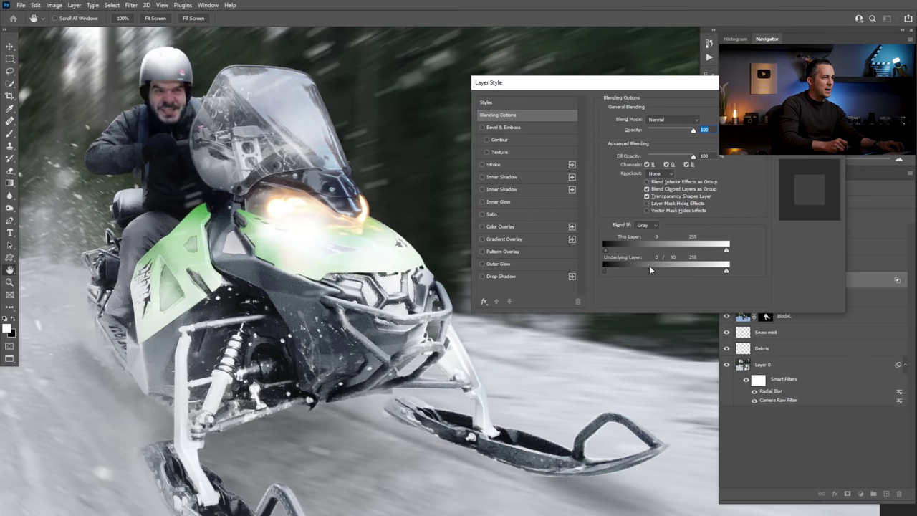
pyautogui.moveTo(649, 269); pyautogui.dragTo(664, 271)
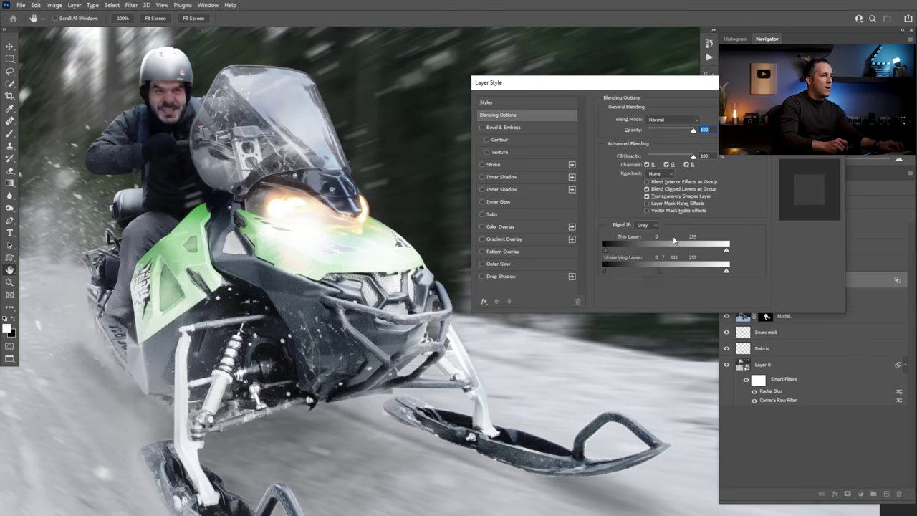
pyautogui.press('Return')
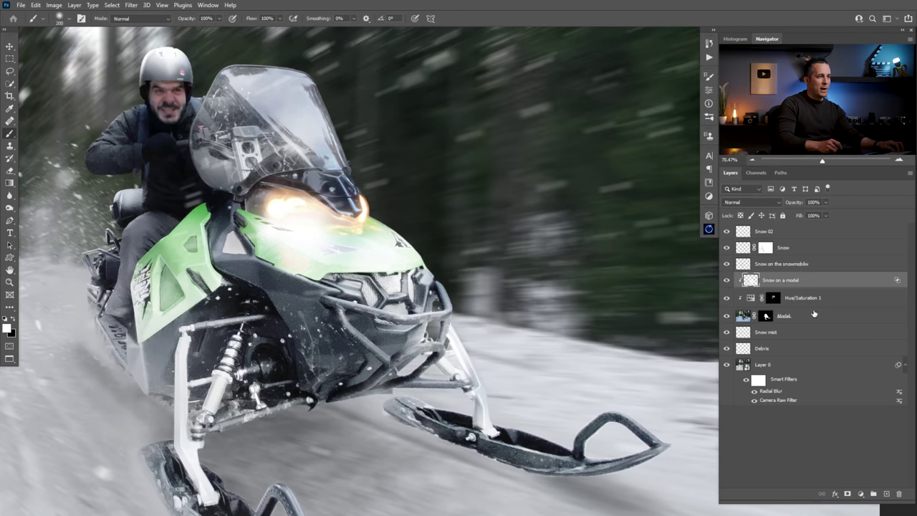
# Mask the Snow on a model layer, hiding snow over the headlight and hood with black and partly restoring it with white at 30% opacity
pyautogui.click(846, 494)
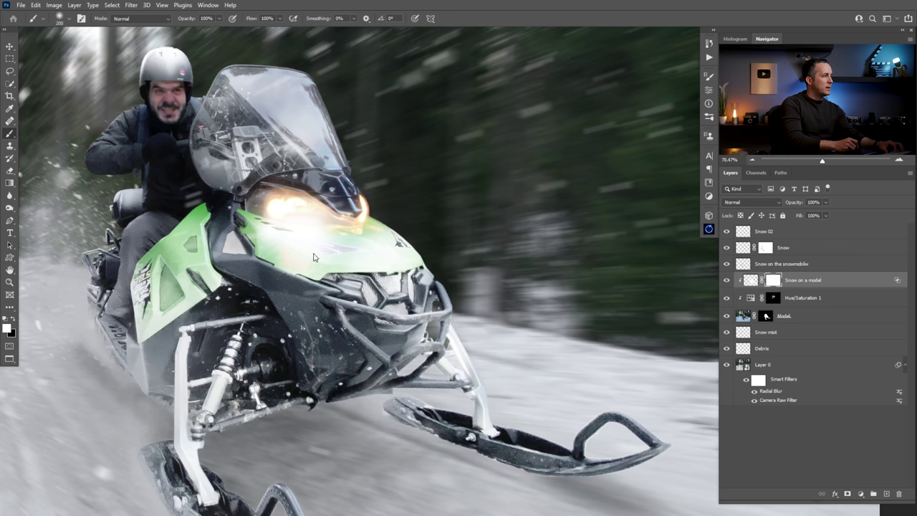
pyautogui.press('x')
pyautogui.moveTo(288, 224)
pyautogui.mouseDown()
pyautogui.moveTo(340, 228)
pyautogui.moveTo(310, 220)
pyautogui.moveTo(291, 240)
pyautogui.moveTo(298, 245)
pyautogui.moveTo(291, 236)
pyautogui.moveTo(360, 247)
pyautogui.mouseUp()
pyautogui.press('3')
pyautogui.press('x')
pyautogui.moveTo(300, 241)
pyautogui.mouseDown()
pyautogui.moveTo(321, 251)
pyautogui.moveTo(305, 251)
pyautogui.moveTo(379, 251)
pyautogui.mouseUp()
# Soften the snow on the green side panel and front suspension arms with black at 30% opacity on the mask, reducing the brush to 70 px
pyautogui.press('x')
pyautogui.moveTo(194, 247)
pyautogui.mouseDown()
pyautogui.moveTo(175, 277)
pyautogui.moveTo(177, 309)
pyautogui.moveTo(197, 285)
pyautogui.moveTo(189, 282)
pyautogui.mouseUp()
pyautogui.press('x')
pyautogui.press('x')
pyautogui.press('x')
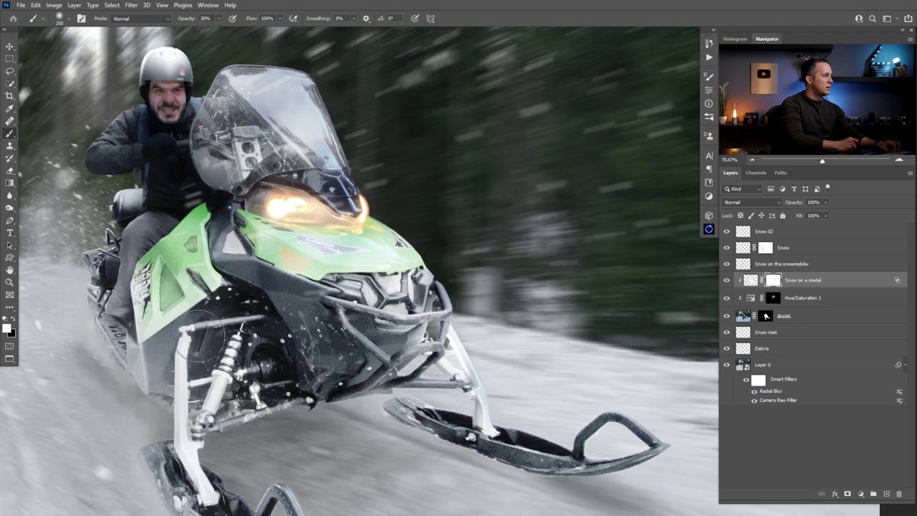
pyautogui.press('x')
pyautogui.moveTo(192, 404)
pyautogui.mouseDown()
pyautogui.moveTo(183, 465)
pyautogui.moveTo(190, 422)
pyautogui.moveTo(188, 458)
pyautogui.mouseUp()
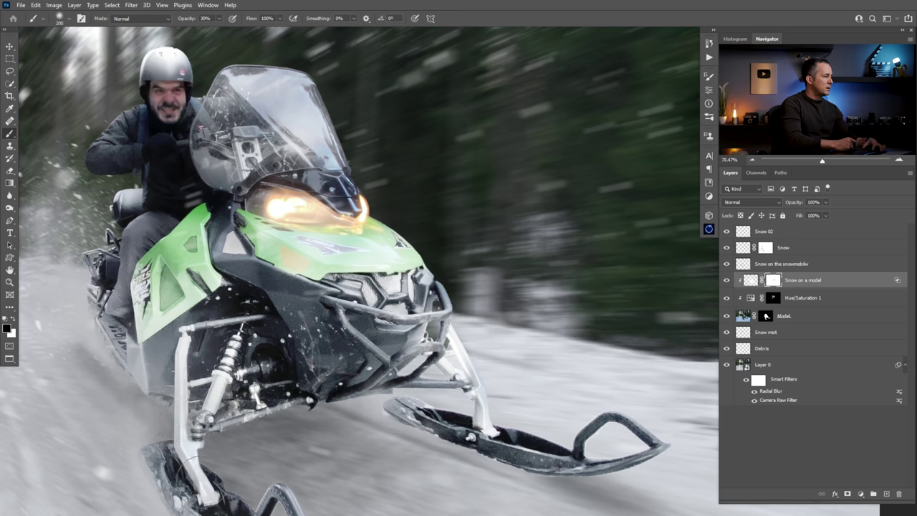
pyautogui.moveTo(180, 409); pyautogui.dragTo(219, 373)
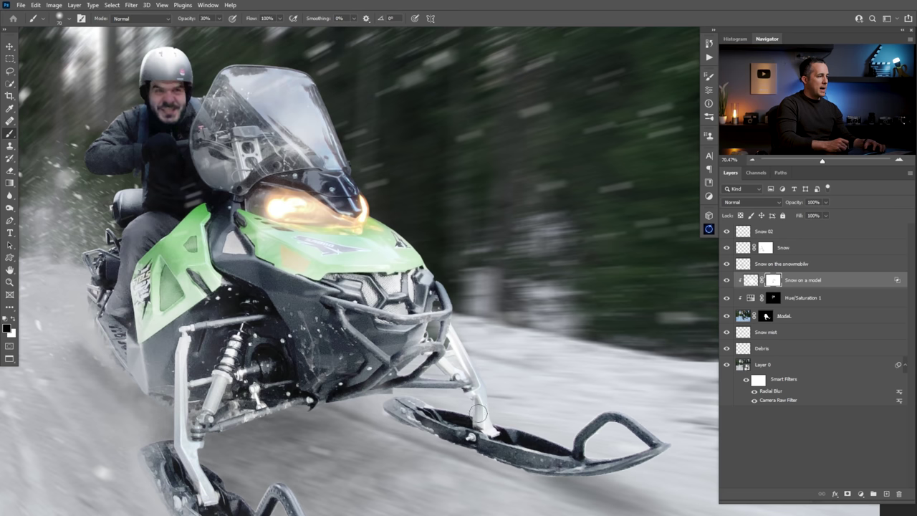
# Inspect the rider and snowmobile up close and compare the photo with and without the Snow on a model layer
pyautogui.hotkey('ctrl', '0')
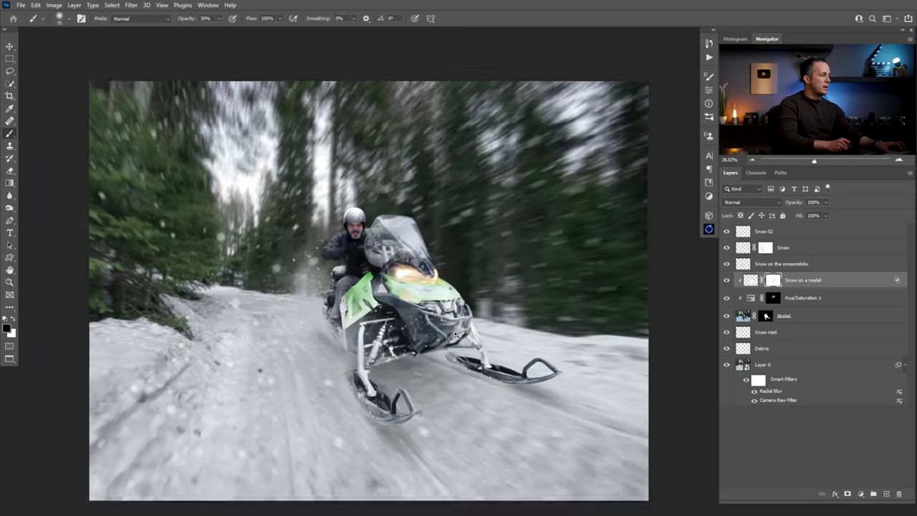
pyautogui.click(727, 281)
pyautogui.click(727, 281)
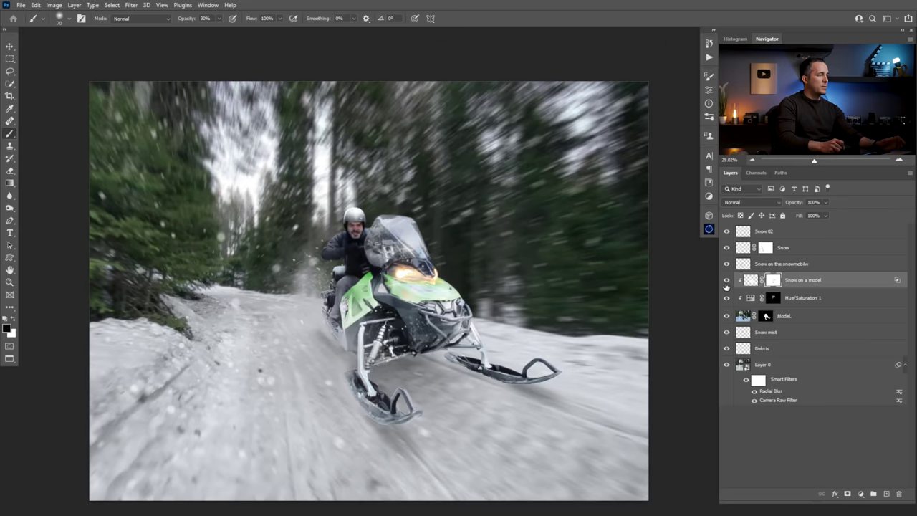
pyautogui.scroll(5, 336, 212)
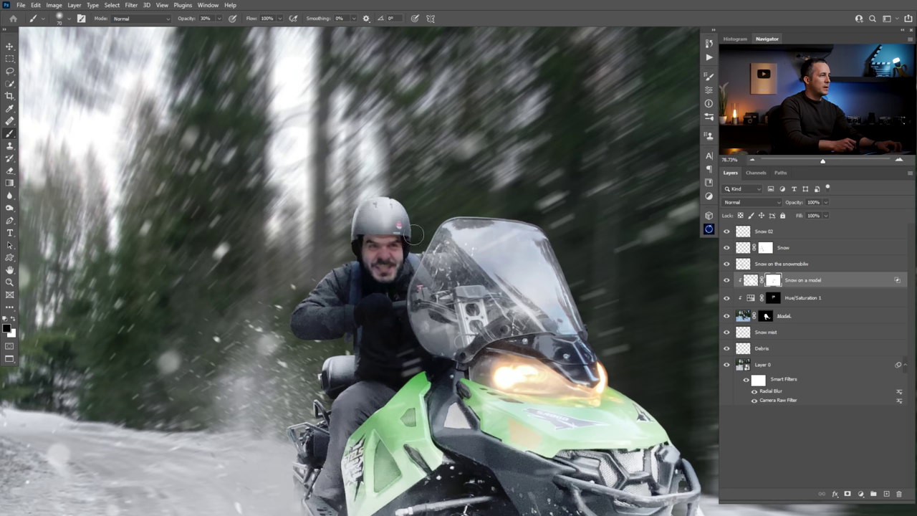
pyautogui.scroll(3, 328, 332)
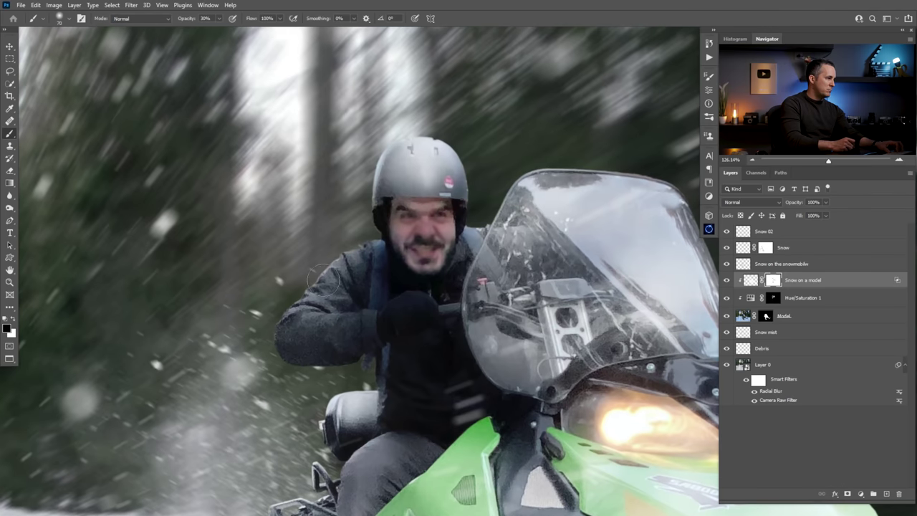
pyautogui.scroll(-3, 329, 344)
pyautogui.moveTo(340, 363); pyautogui.dragTo(340, 255)
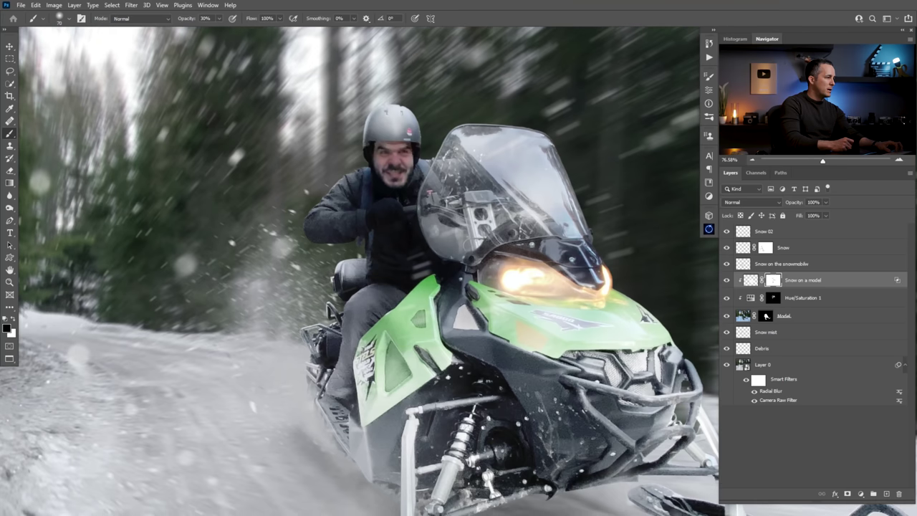
pyautogui.moveTo(406, 412); pyautogui.dragTo(385, 410)
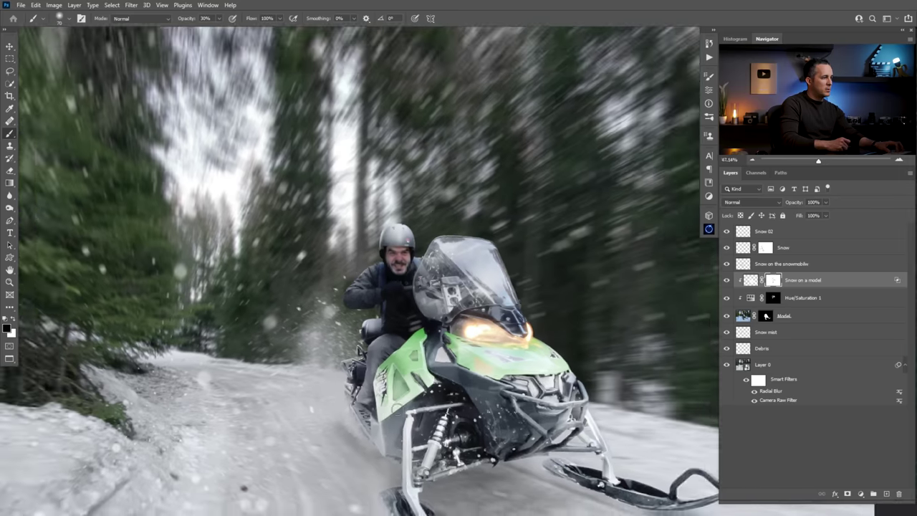
pyautogui.scroll(-5, 442, 387)
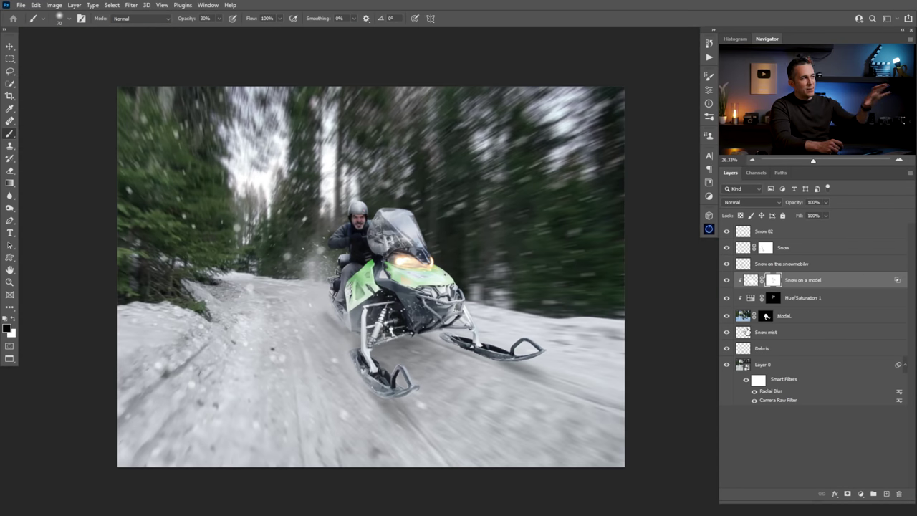
pyautogui.click(726, 280)
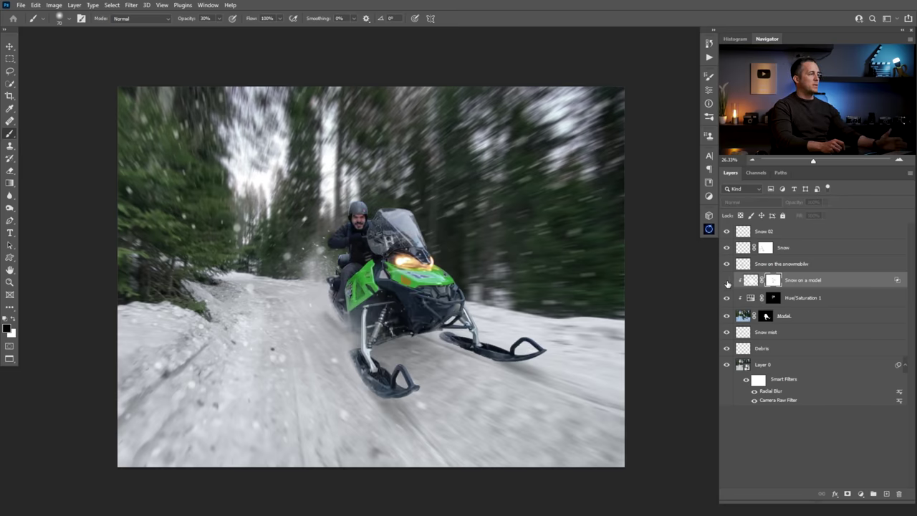
pyautogui.click(726, 281)
pyautogui.click(726, 281)
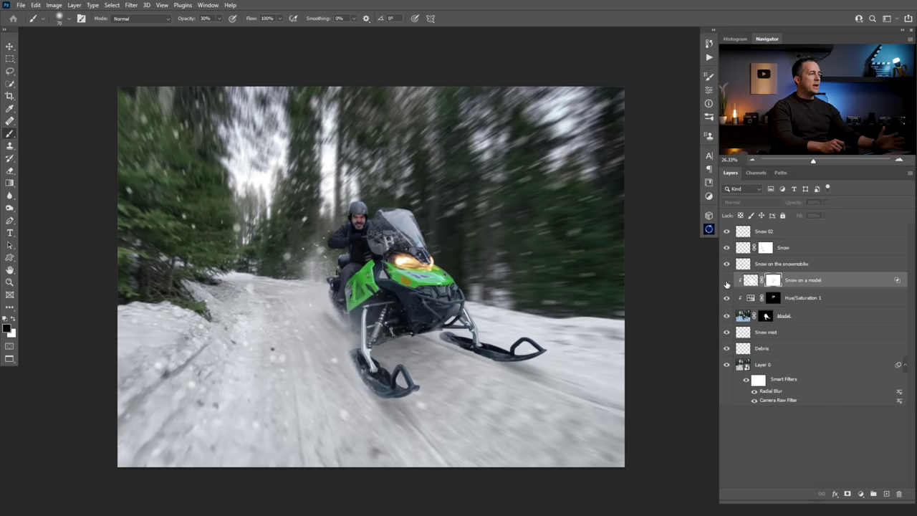
pyautogui.click(726, 281)
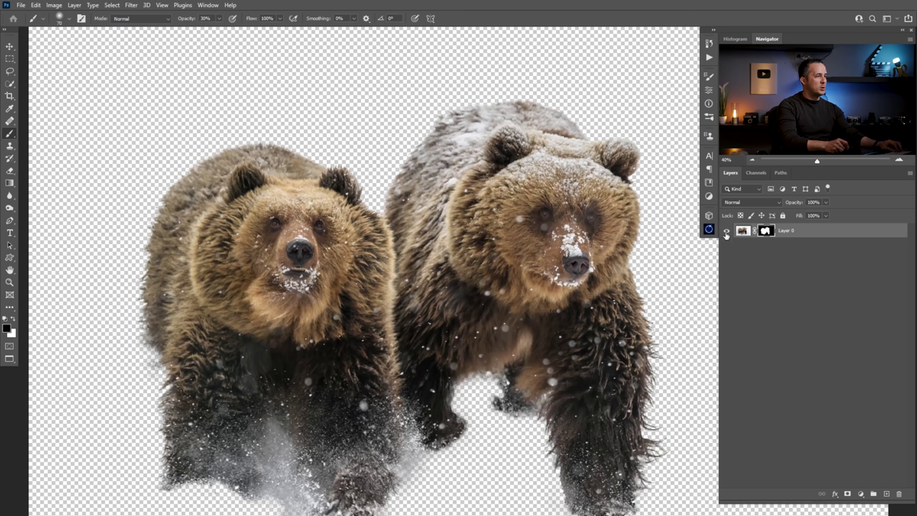
# Check the bear cutout's layer mask and copy the masked bears layer into the snowmobile document, directly above the Snow mist layer
pyautogui.scroll(-6, 510, 252)
pyautogui.moveTo(510, 252); pyautogui.dragTo(446, 250)
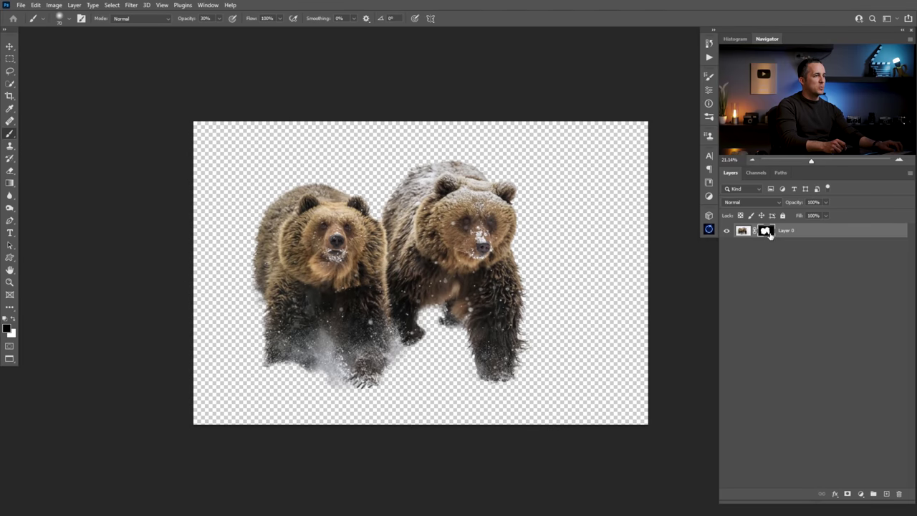
pyautogui.keyDown('alt'); pyautogui.click(766, 234); pyautogui.keyUp('alt')
pyautogui.keyDown('alt'); pyautogui.click(766, 234); pyautogui.keyUp('alt')
pyautogui.click(742, 232)
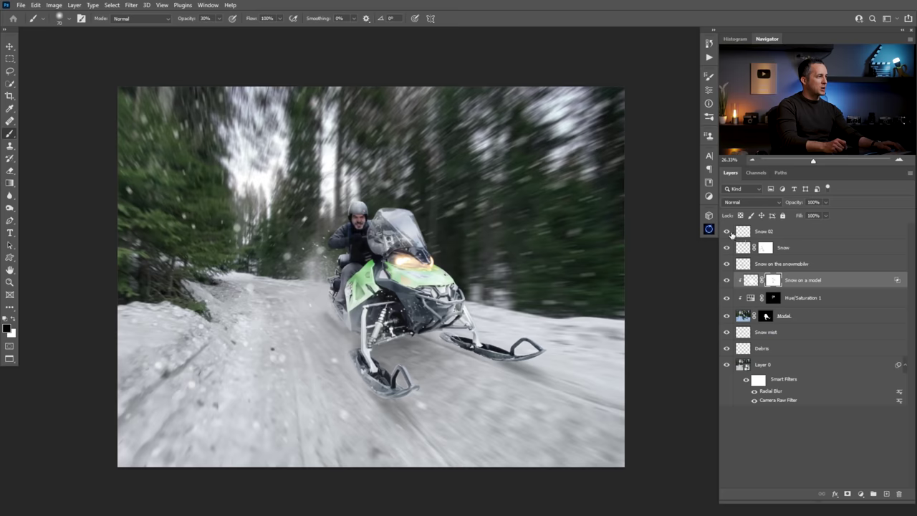
pyautogui.click(749, 332)
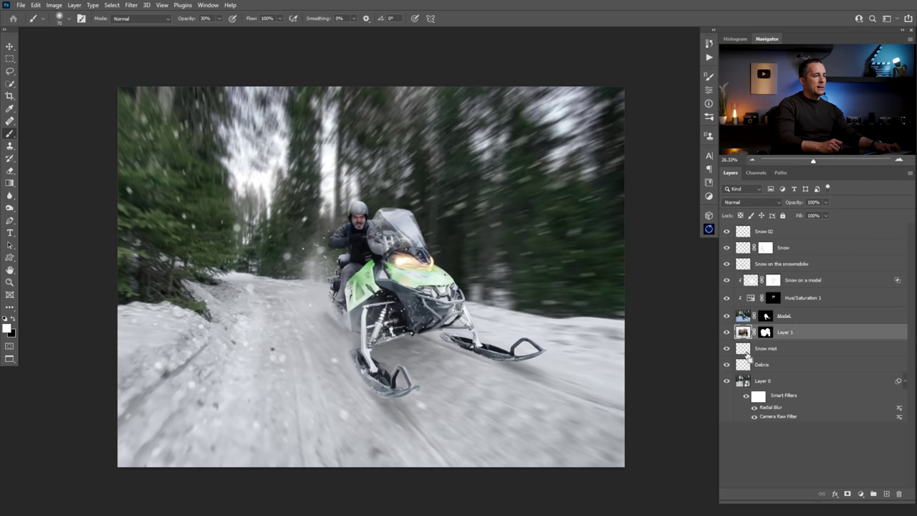
pyautogui.hotkey('ctrl', 'v')
# Scale the bears proportionally to about 23.4% and move them onto the track behind the snowmobile, beneath the rider's layer
pyautogui.hotkey('ctrl', 't')
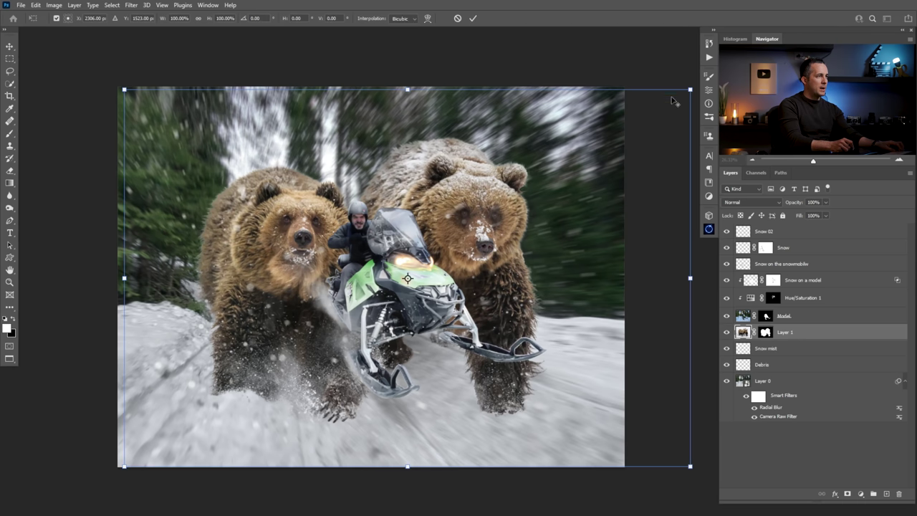
pyautogui.moveTo(689, 90); pyautogui.dragTo(507, 205)
pyautogui.moveTo(464, 261); pyautogui.dragTo(356, 256)
pyautogui.moveTo(402, 205); pyautogui.dragTo(366, 228)
pyautogui.moveTo(346, 280); pyautogui.dragTo(343, 297)
pyautogui.scroll(-3, 343, 296)
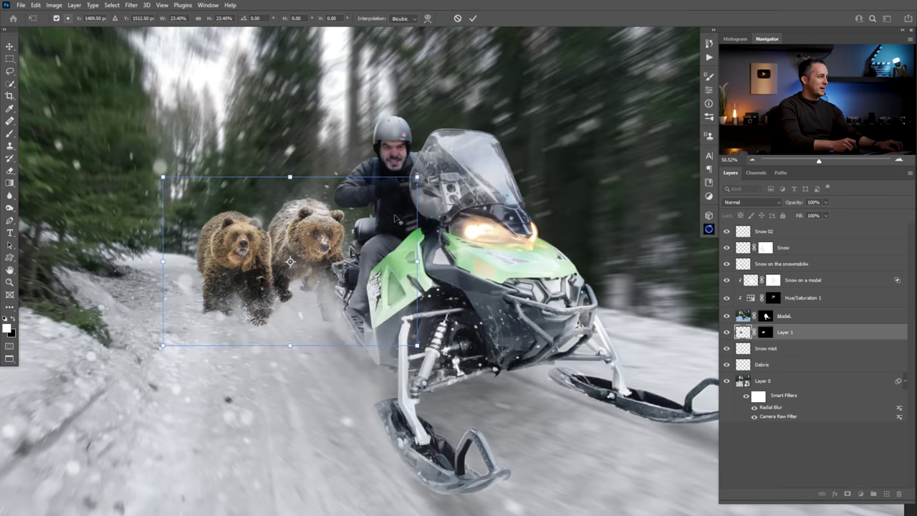
# Refine the bears' size and position so they run on the track just behind the snowmobile, and apply the transform
pyautogui.moveTo(416, 177); pyautogui.dragTo(351, 221)
pyautogui.moveTo(317, 255); pyautogui.dragTo(276, 257)
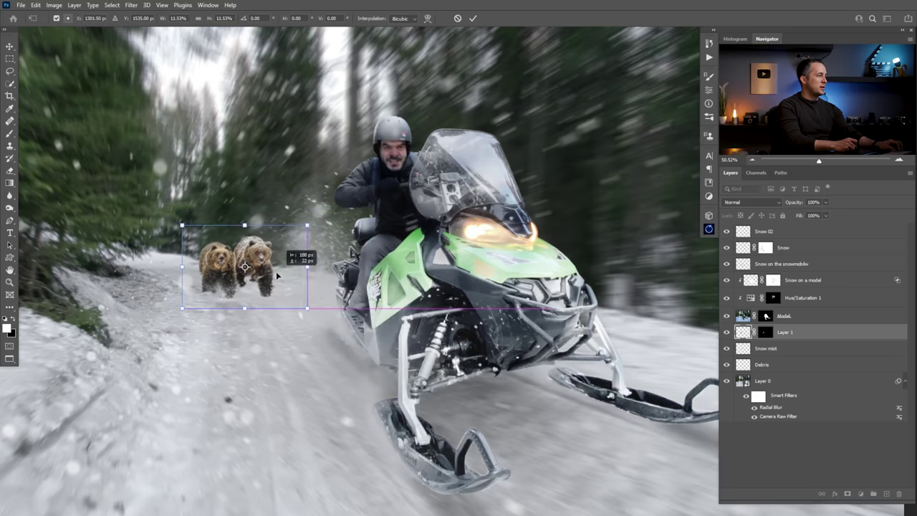
pyautogui.moveTo(314, 306); pyautogui.dragTo(309, 301)
pyautogui.scroll(-1, 309, 301)
pyautogui.moveTo(311, 246); pyautogui.dragTo(333, 230)
pyautogui.moveTo(309, 285); pyautogui.dragTo(335, 291)
pyautogui.press('Return')
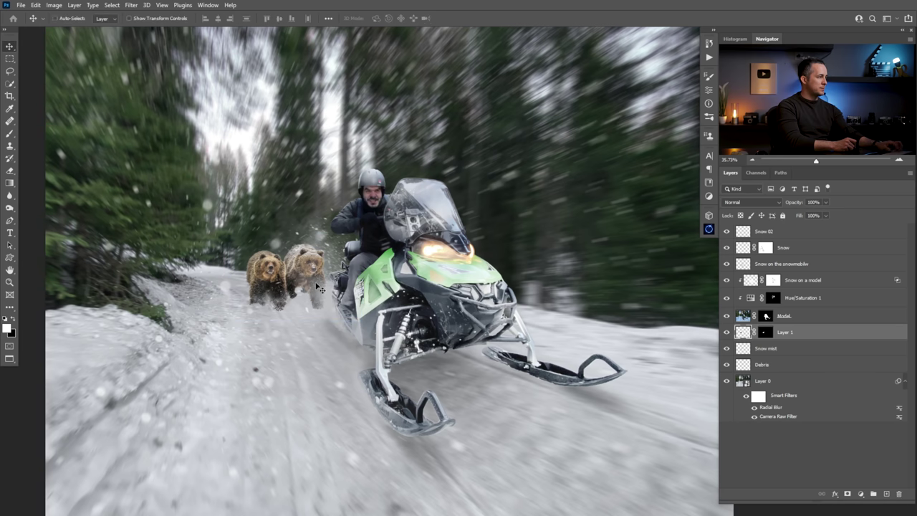
# Nudge the bears along the track to fine-tune their distance from the rear of the snowmobile
pyautogui.scroll(-3, 316, 283)
pyautogui.moveTo(317, 282)
pyautogui.mouseDown()
pyautogui.moveTo(309, 281)
pyautogui.moveTo(318, 296)
pyautogui.mouseUp()
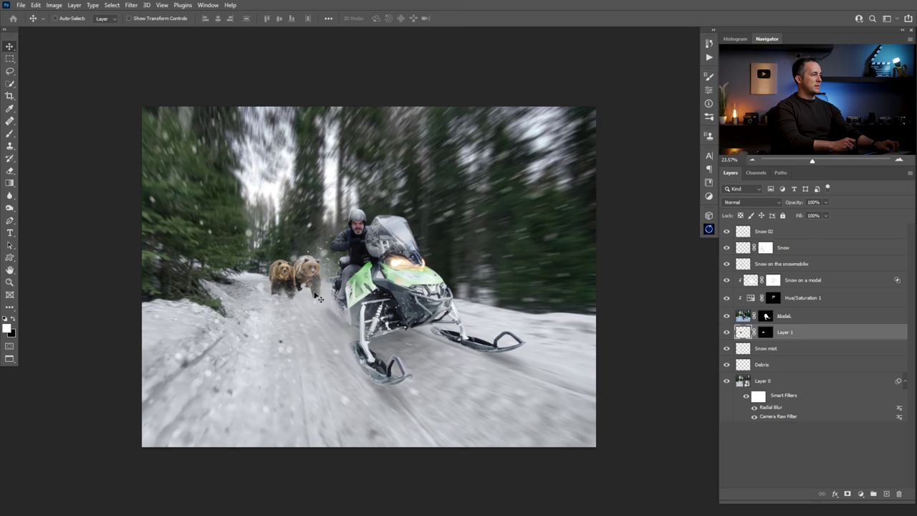
pyautogui.press('ctrl')
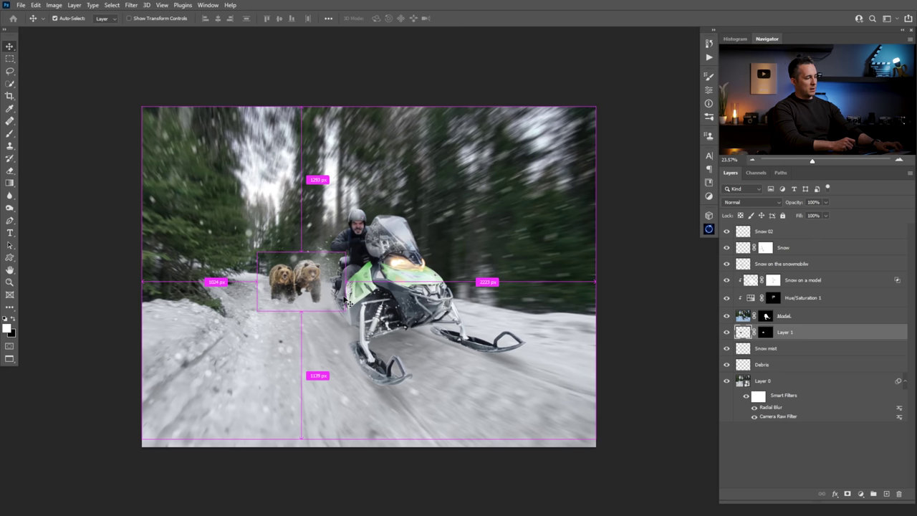
pyautogui.moveTo(322, 290); pyautogui.dragTo(326, 293)
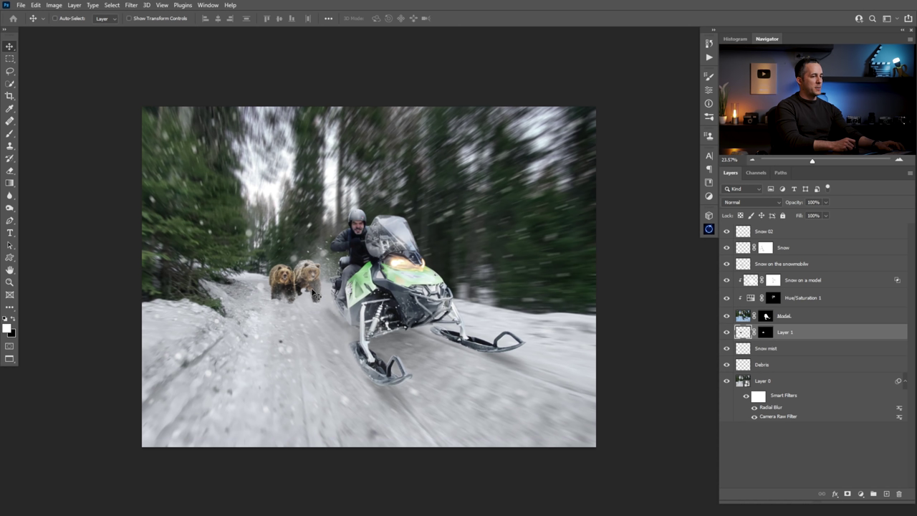
pyautogui.moveTo(322, 294); pyautogui.dragTo(327, 293)
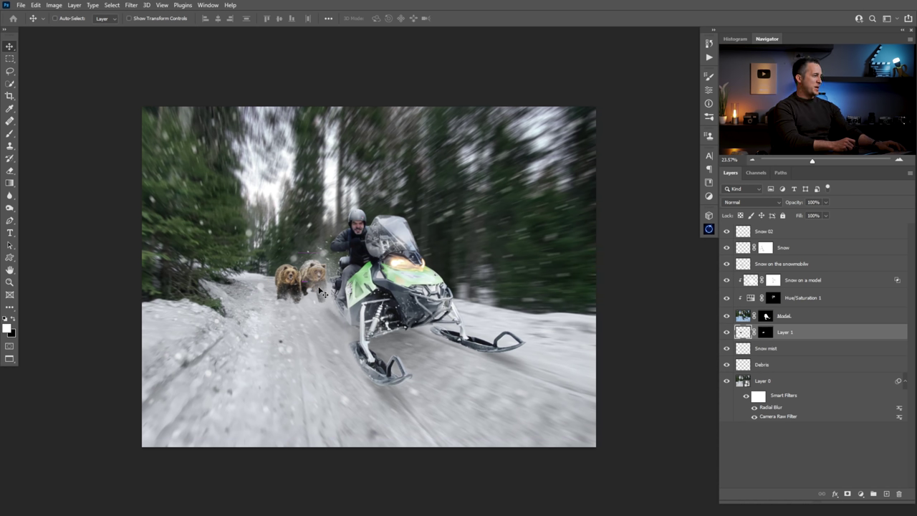
pyautogui.moveTo(309, 289); pyautogui.dragTo(306, 289)
pyautogui.press('ctrl')
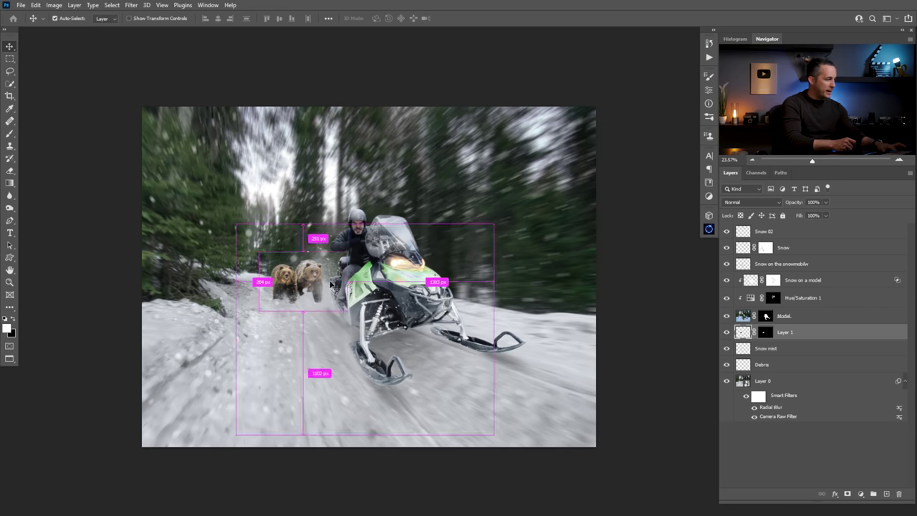
# Scale the bears to about 70% of their current size, place them farther back on the track, and apply the transform
pyautogui.hotkey('ctrl', 't')
pyautogui.moveTo(348, 251); pyautogui.dragTo(376, 233)
pyautogui.moveTo(360, 266); pyautogui.dragTo(316, 256)
pyautogui.moveTo(310, 271); pyautogui.dragTo(319, 272)
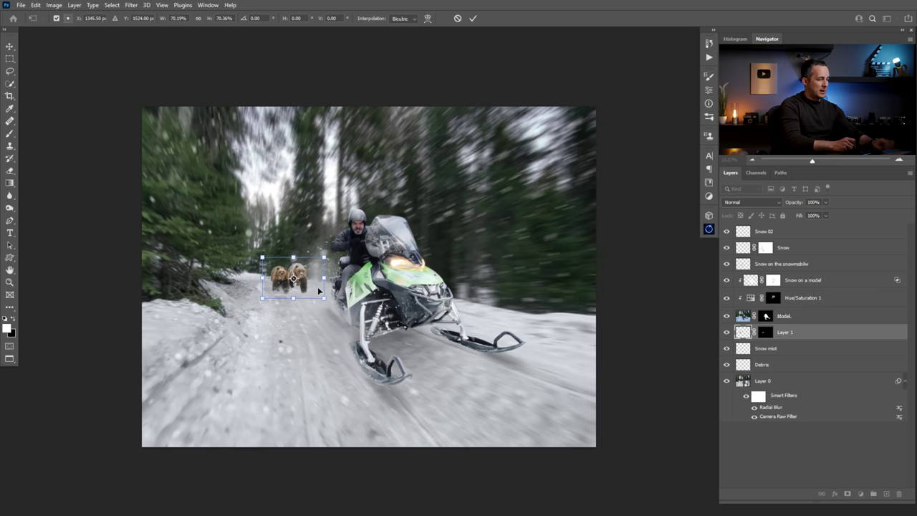
pyautogui.press('Return')
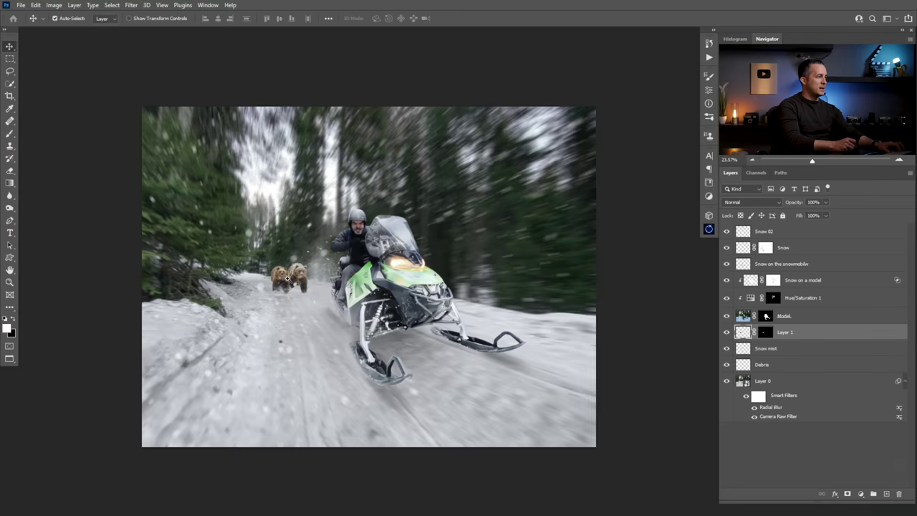
# Soften the bears' paws into the snow by painting black on their layer mask with a 30% opacity brush
pyautogui.scroll(8, 287, 278)
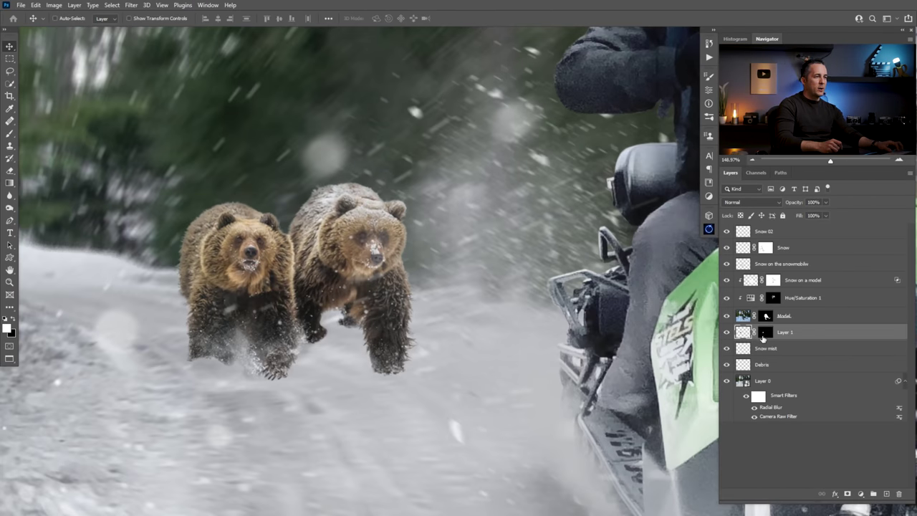
pyautogui.press('x')
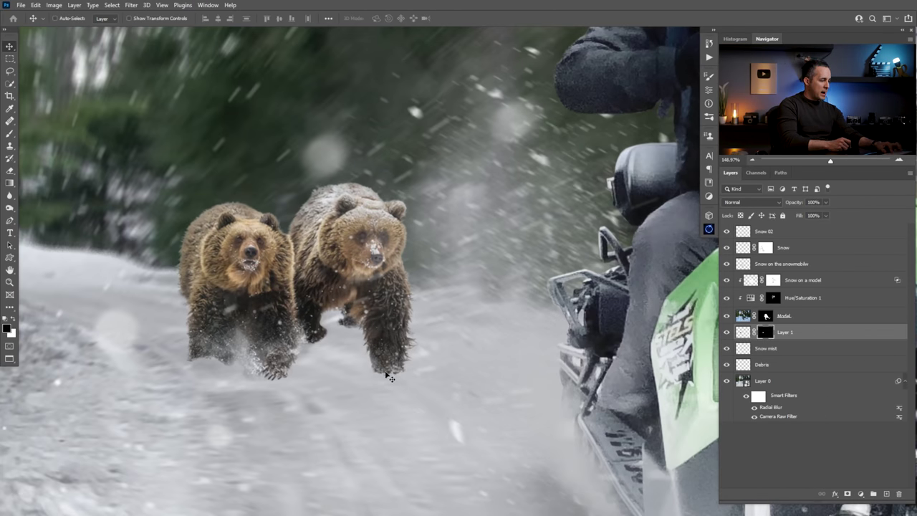
pyautogui.press('b')
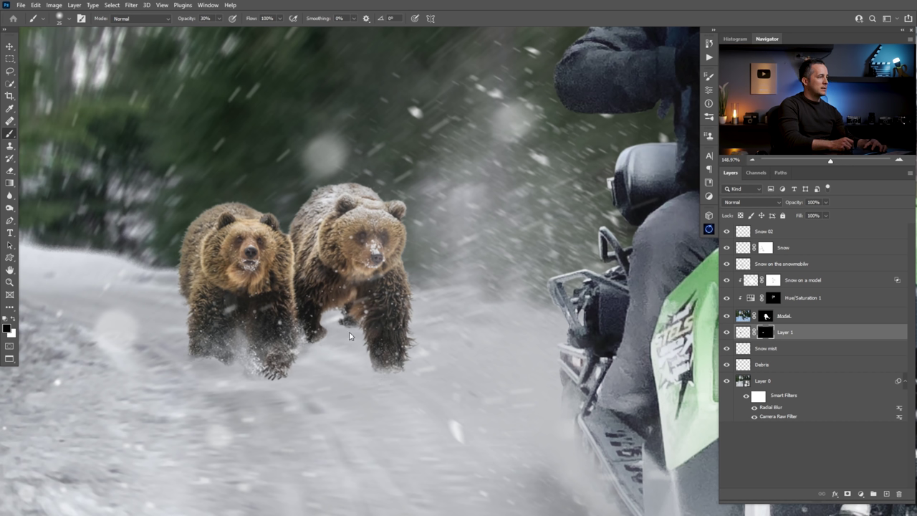
# Add a new empty layer directly beneath the bears' layer
pyautogui.keyDown('alt'); pyautogui.click(889, 495); pyautogui.keyUp('alt')
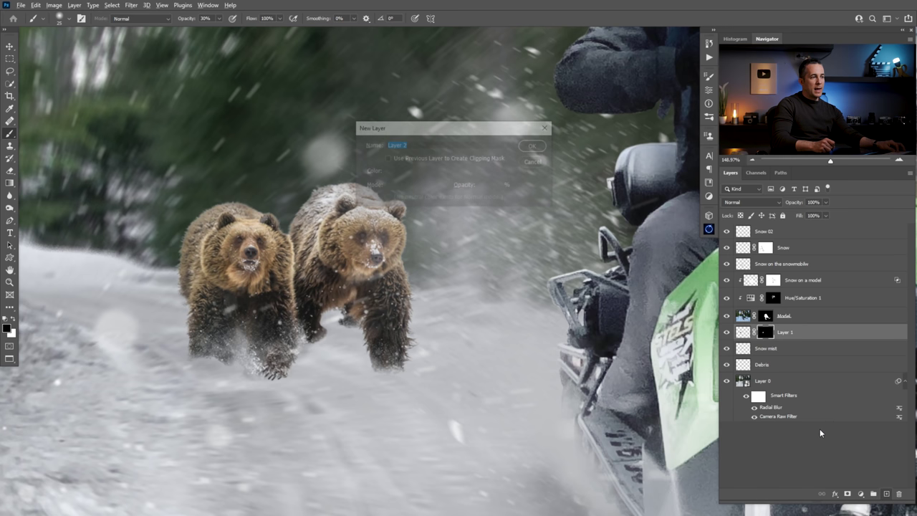
pyautogui.press('Escape')
pyautogui.keyDown('ctrl'); pyautogui.click(885, 493); pyautogui.keyUp('ctrl')
pyautogui.press('x')
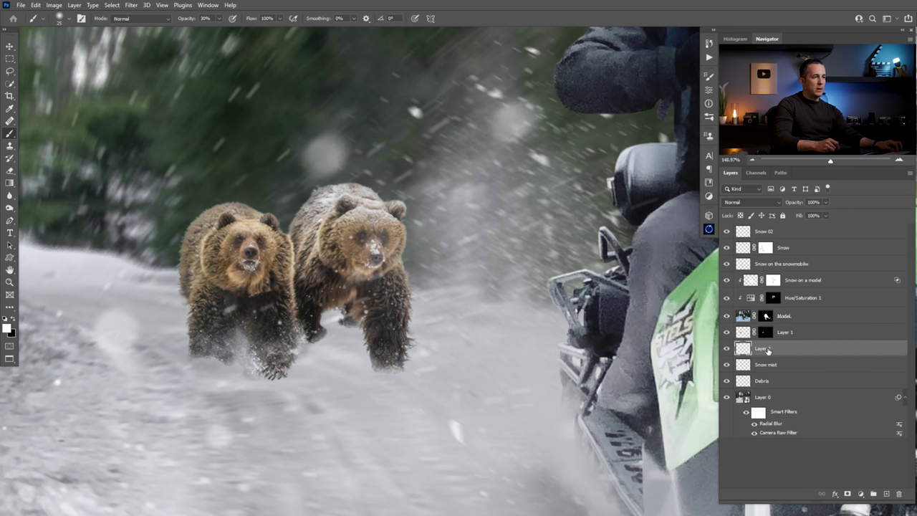
# Rename the bears' layer as Bears and the empty layer beneath it as Bears shadow
pyautogui.doubleClick(784, 334)
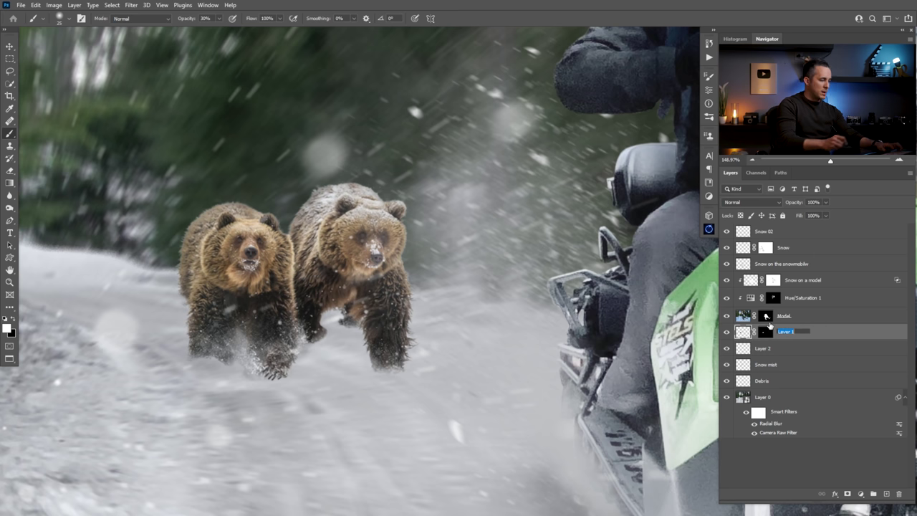
pyautogui.write('Bears')
pyautogui.press('Return')
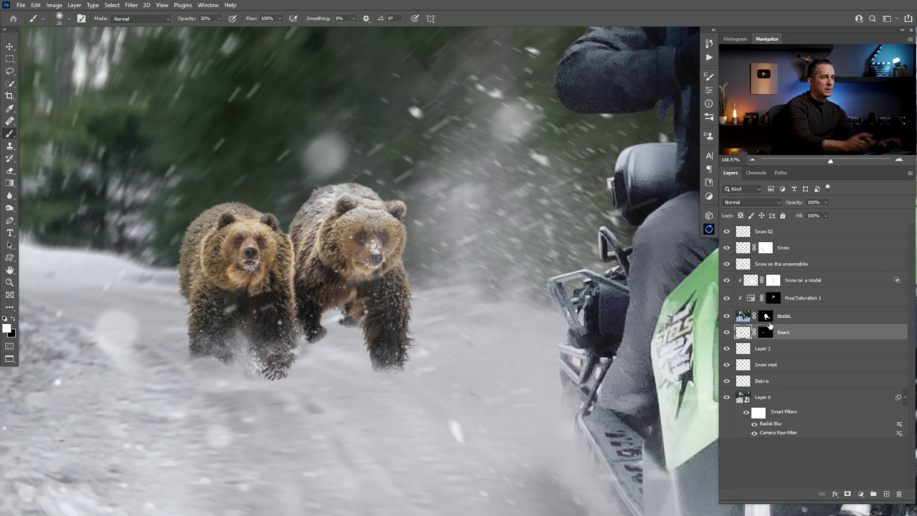
pyautogui.doubleClick(764, 350)
pyautogui.write('B')
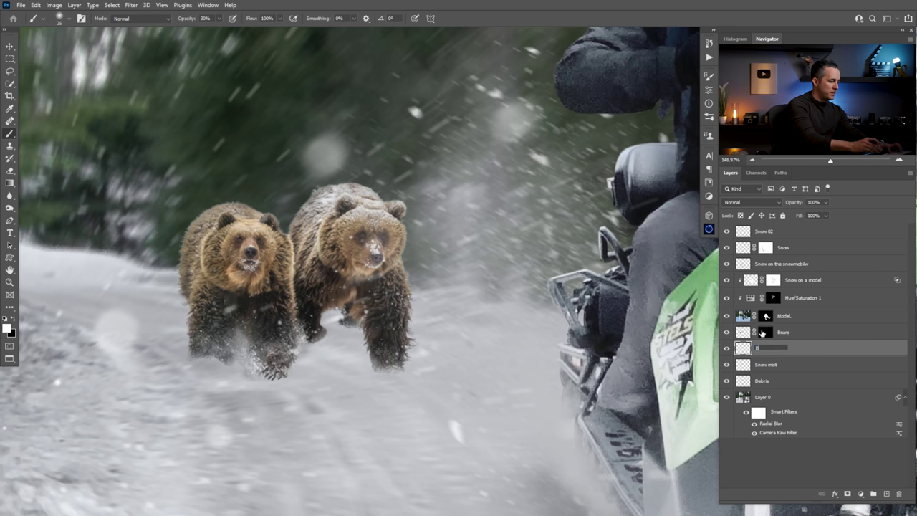
pyautogui.write('ears shadow')
pyautogui.press('Return')
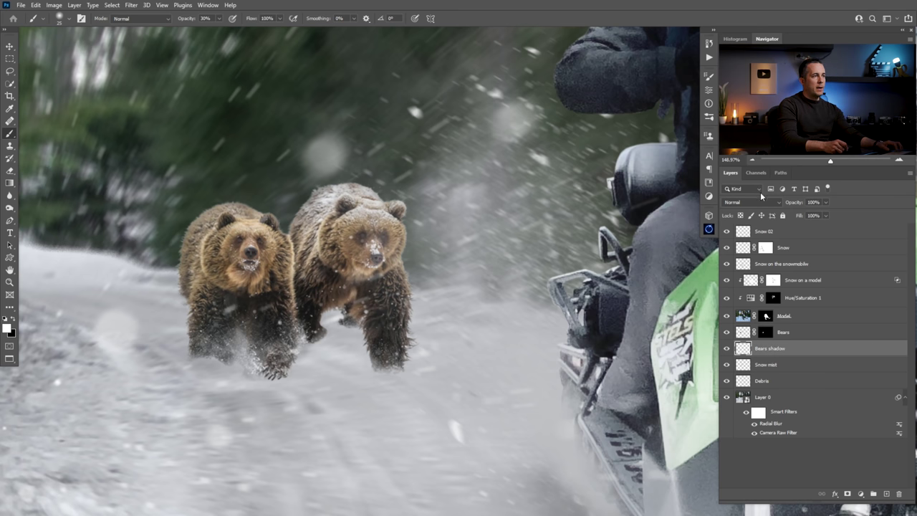
# Set the Bears shadow layer to Multiply and paint soft shadows beneath the bears' paws in a grey sampled from the snow, at 30% opacity
pyautogui.click(760, 203)
pyautogui.click(732, 238)
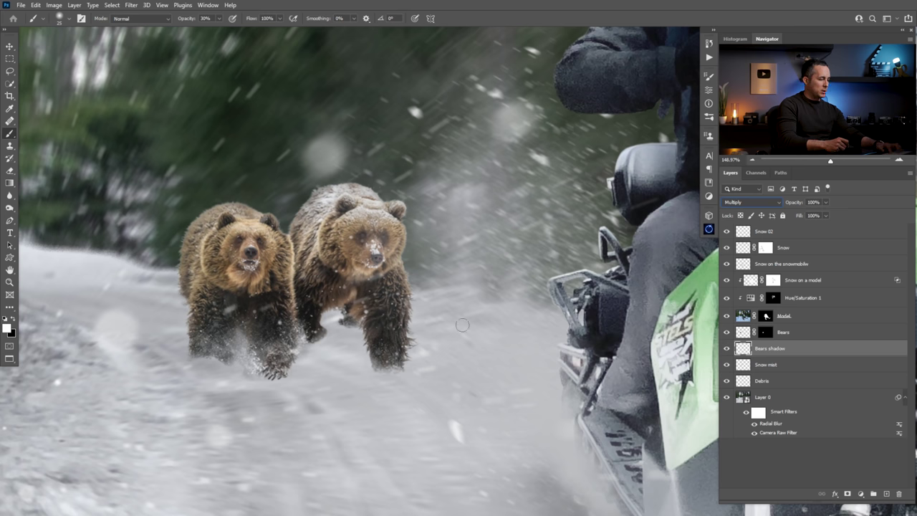
pyautogui.keyDown('alt'); pyautogui.click(144, 344); pyautogui.keyUp('alt')
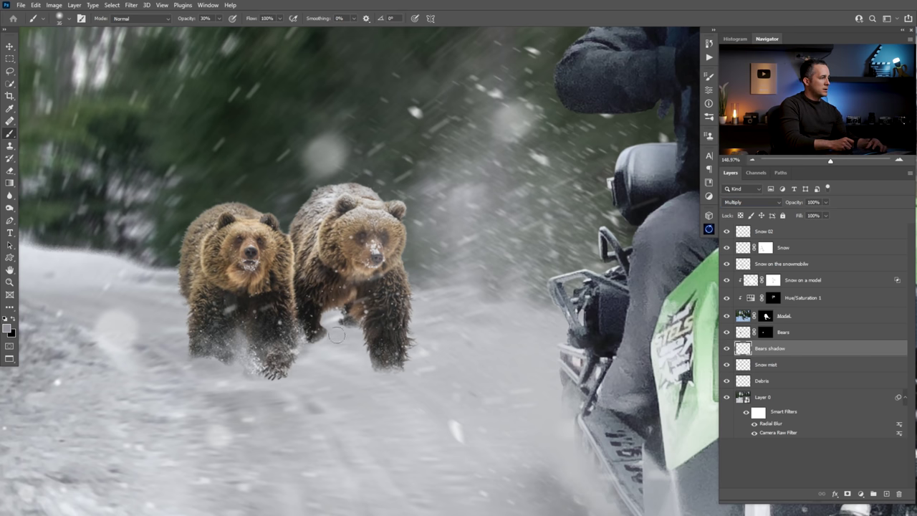
pyautogui.moveTo(345, 337)
pyautogui.mouseDown()
pyautogui.moveTo(351, 369)
pyautogui.moveTo(372, 366)
pyautogui.moveTo(414, 409)
pyautogui.mouseUp()
pyautogui.moveTo(288, 377)
pyautogui.mouseDown()
pyautogui.moveTo(292, 395)
pyautogui.moveTo(218, 366)
pyautogui.moveTo(305, 388)
pyautogui.mouseUp()
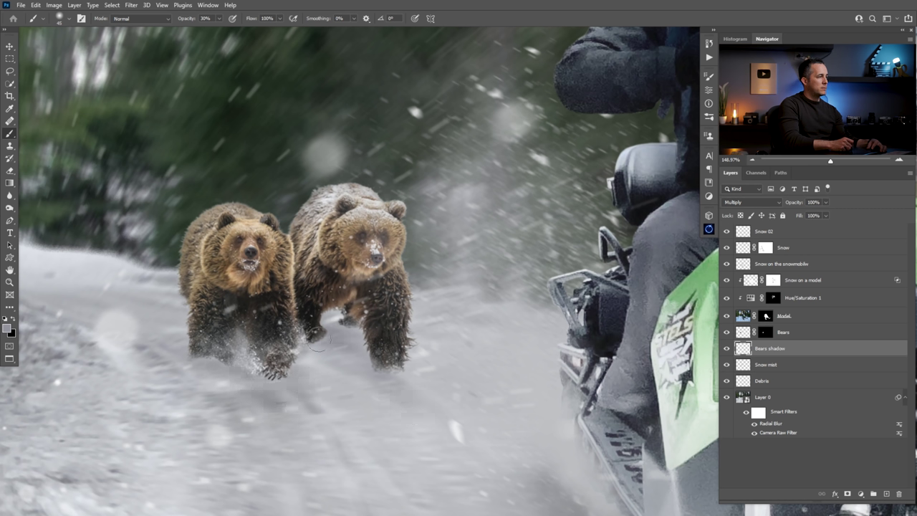
pyautogui.moveTo(320, 358); pyautogui.dragTo(356, 376)
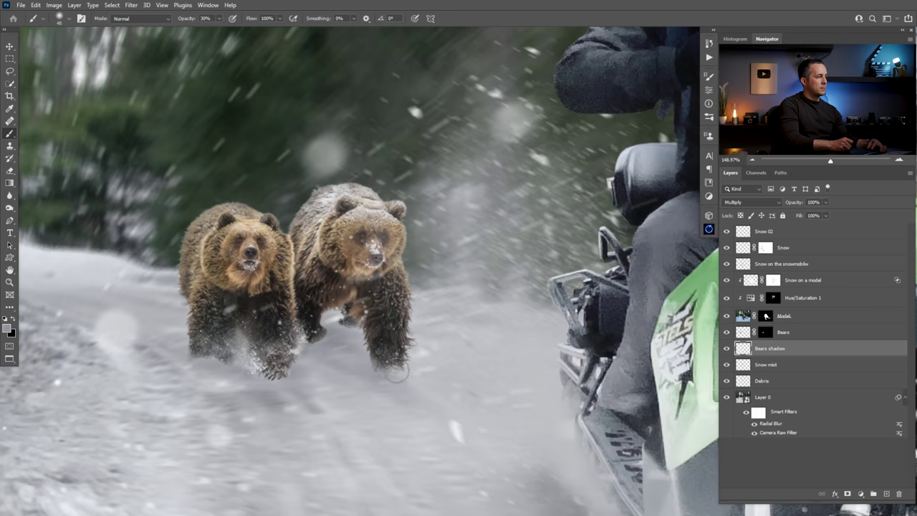
pyautogui.scroll(-5, 397, 373)
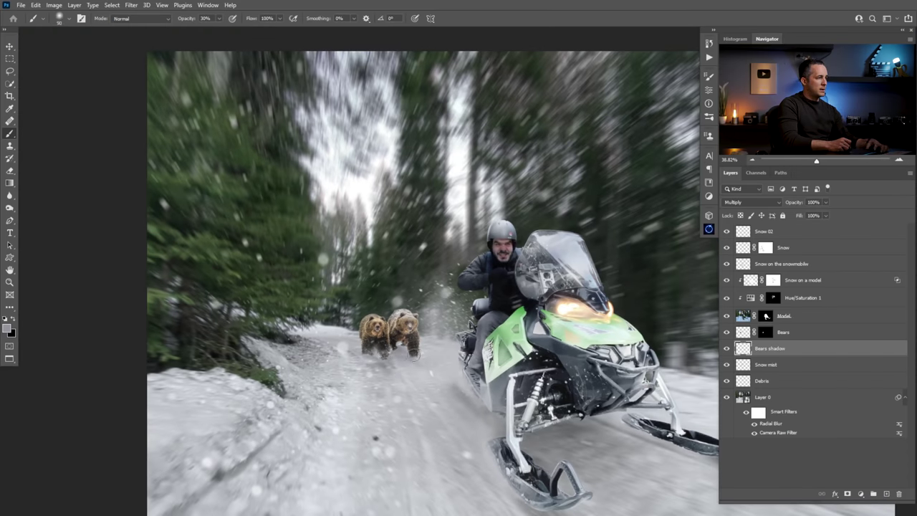
pyautogui.moveTo(561, 444); pyautogui.dragTo(414, 291)
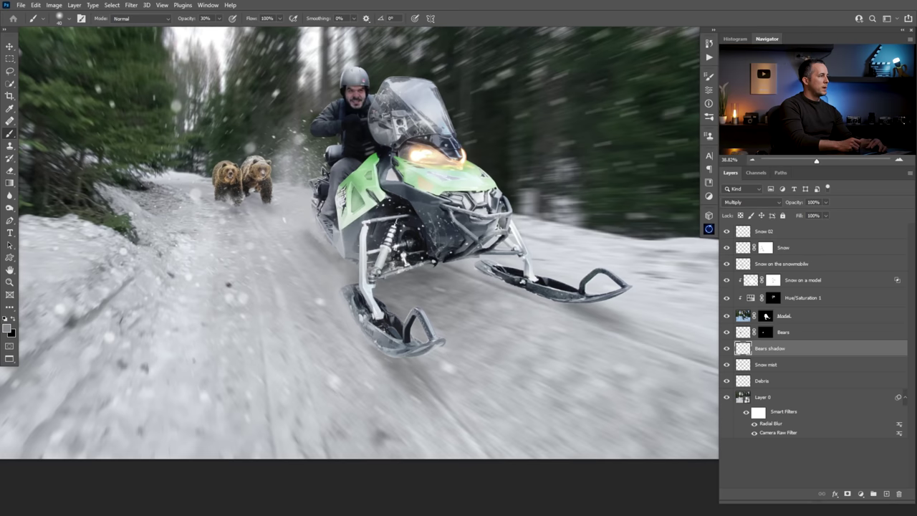
pyautogui.scroll(-3, 284, 229)
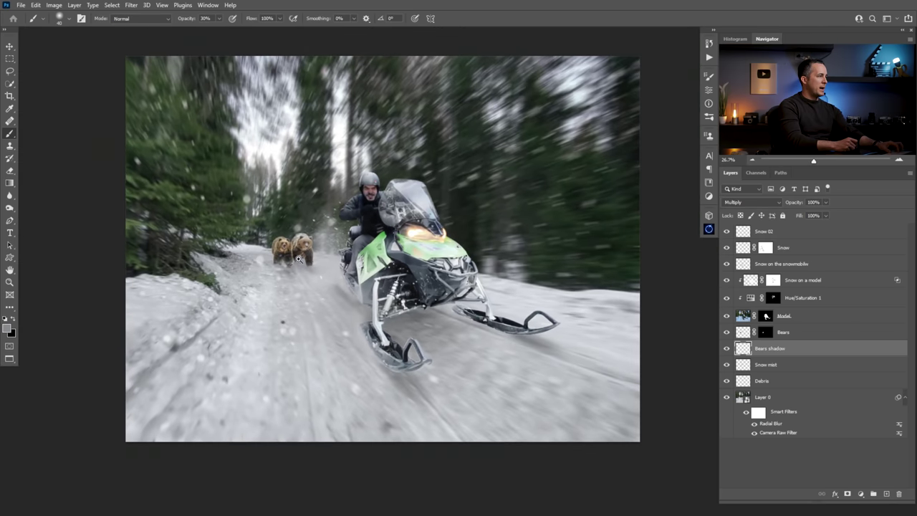
# Convert the Bears layer to a smart object
pyautogui.scroll(4, 299, 258)
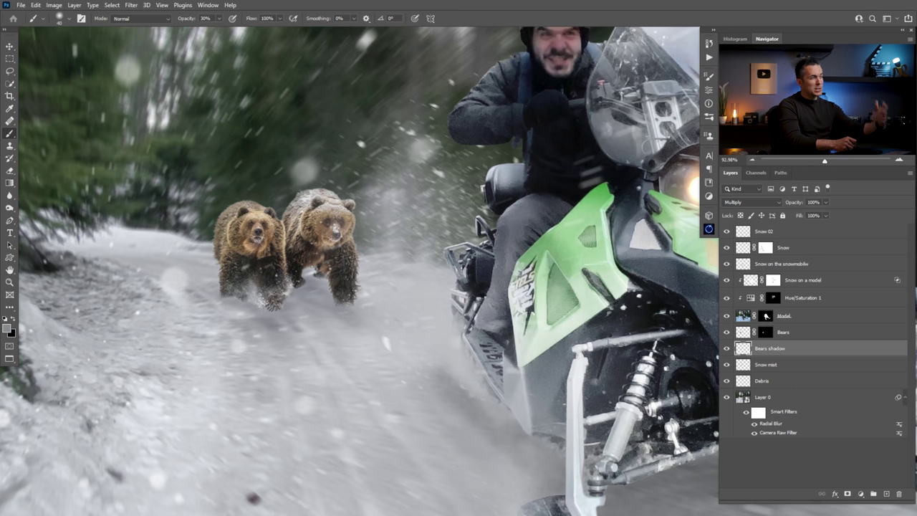
pyautogui.click(808, 334)
pyautogui.rightClick(808, 335)
pyautogui.click(754, 237)
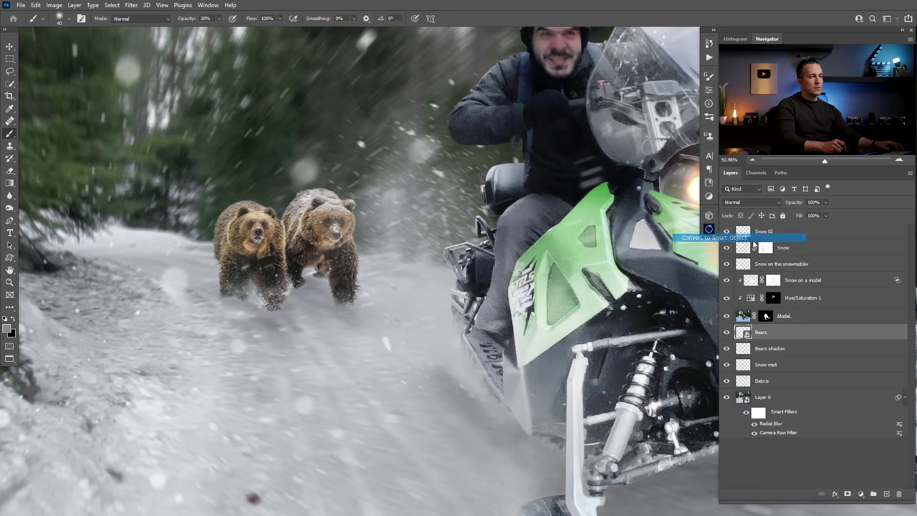
# Try a Radial Blur on the bears with the Zoom method and Good quality
pyautogui.click(131, 5)
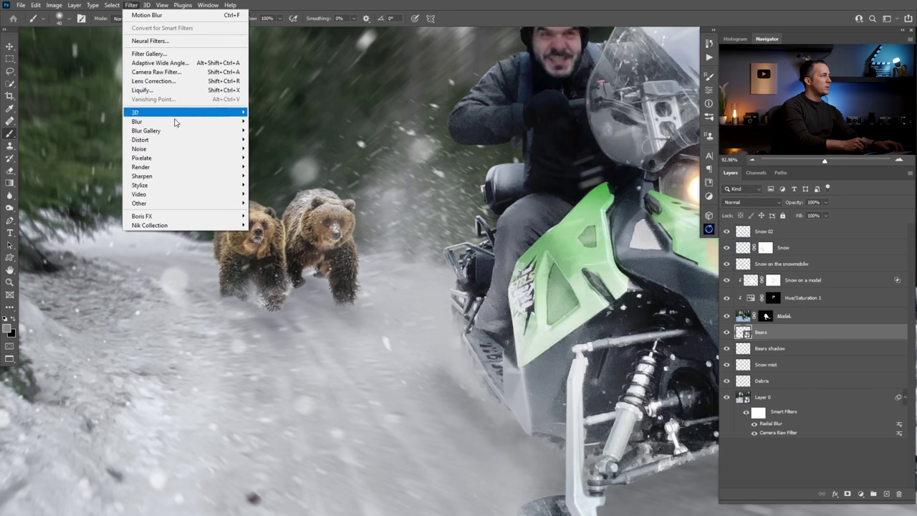
pyautogui.moveTo(179, 134)
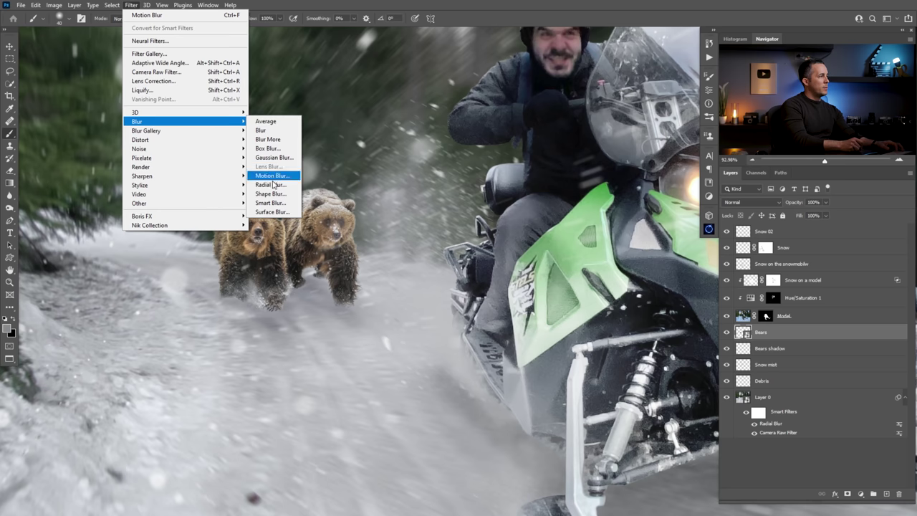
pyautogui.click(269, 185)
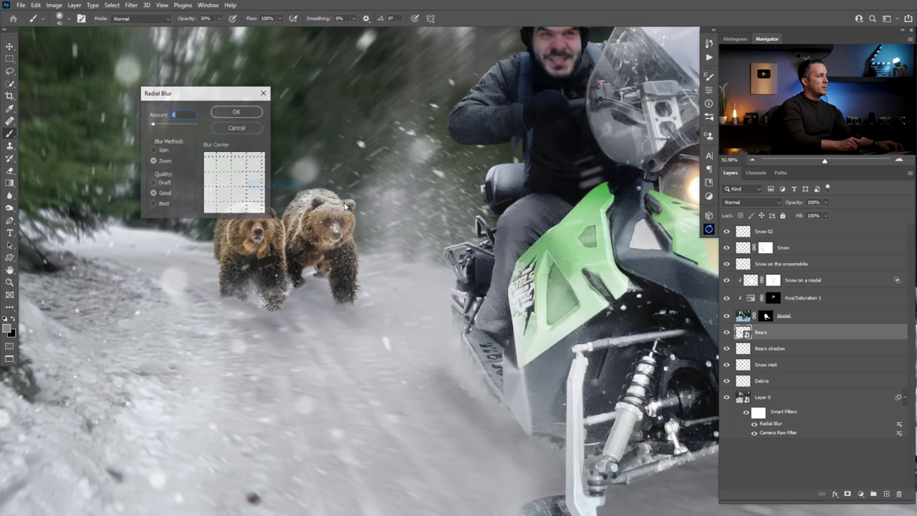
pyautogui.click(235, 113)
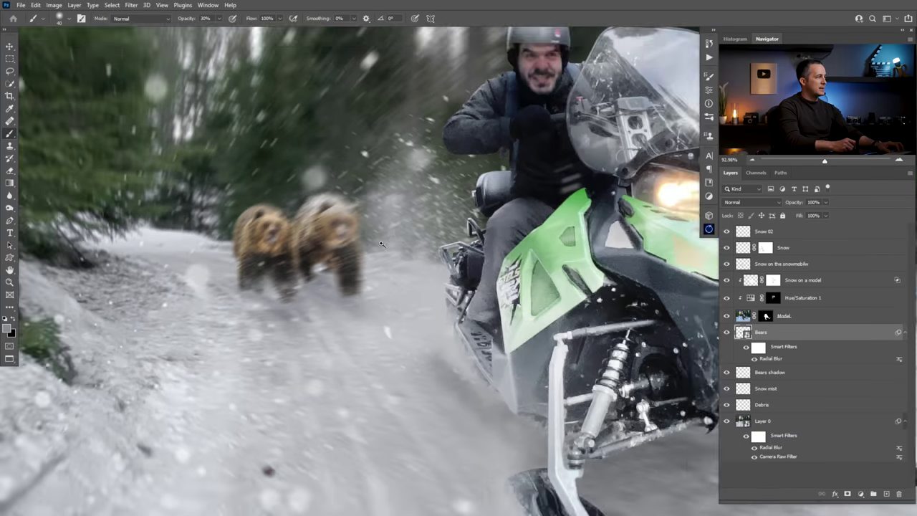
pyautogui.scroll(-2, 382, 243)
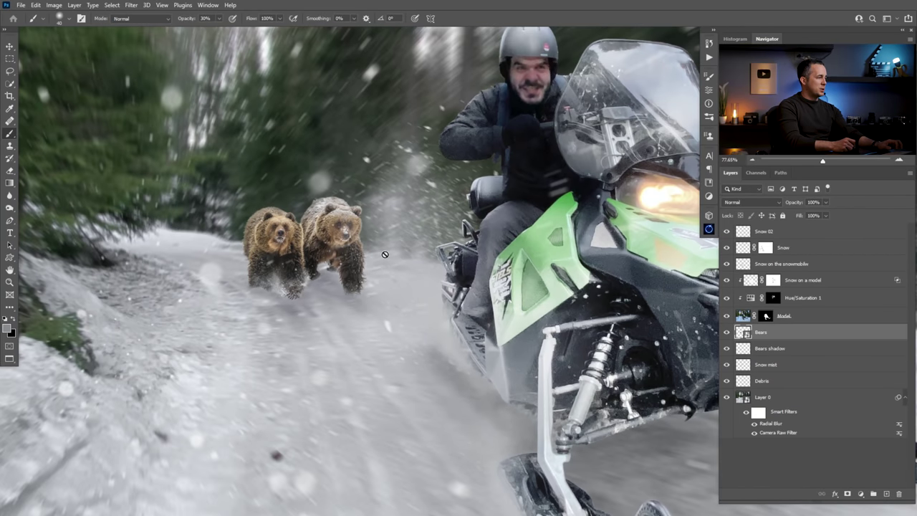
pyautogui.hotkey('ctrl', 'alt', 'f')
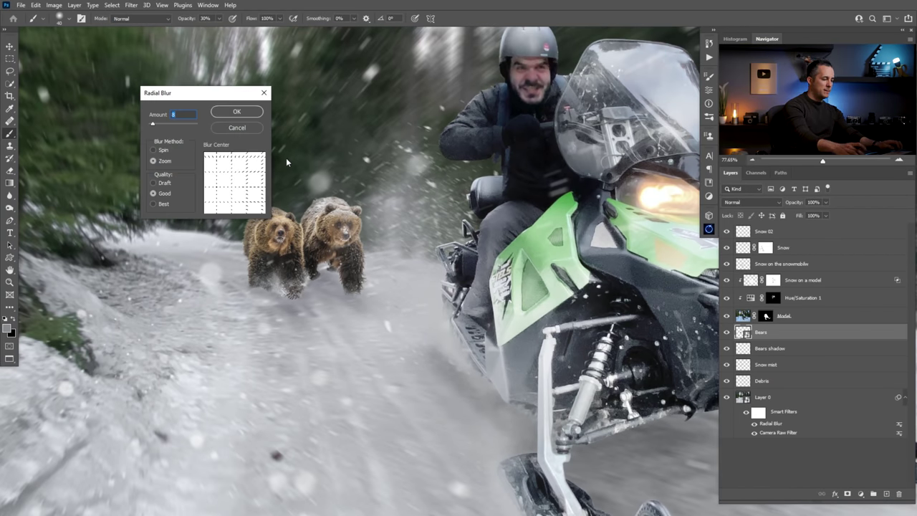
pyautogui.press('Return')
pyautogui.moveTo(343, 265); pyautogui.dragTo(367, 260)
pyautogui.scroll(-5, 367, 261)
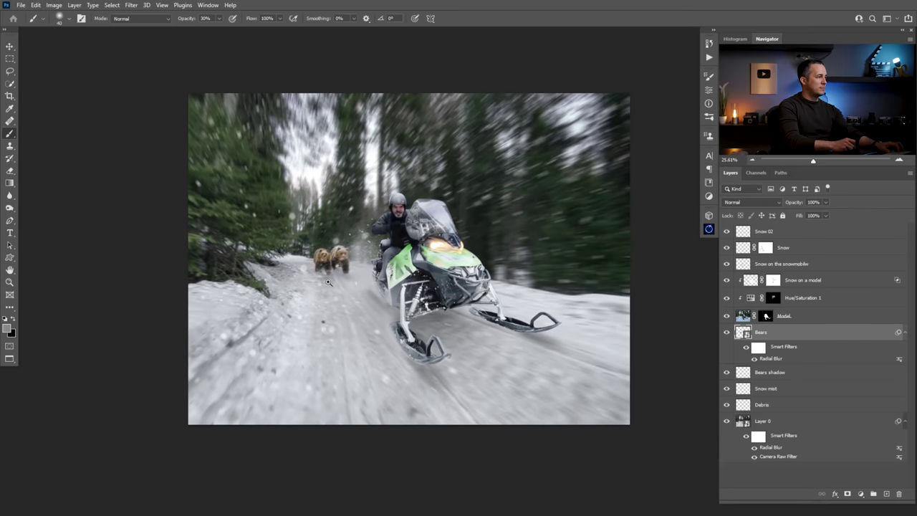
pyautogui.scroll(3, 330, 281)
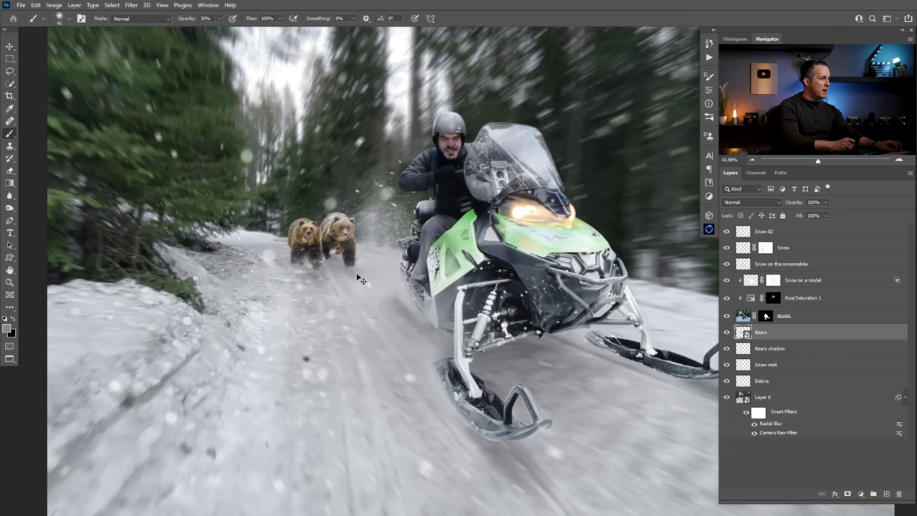
# Apply a Radial Blur with an amount of 5 to the Bears smart object
pyautogui.hotkey('ctrl', 'alt', 'f')
pyautogui.write('5')
pyautogui.press('Return')
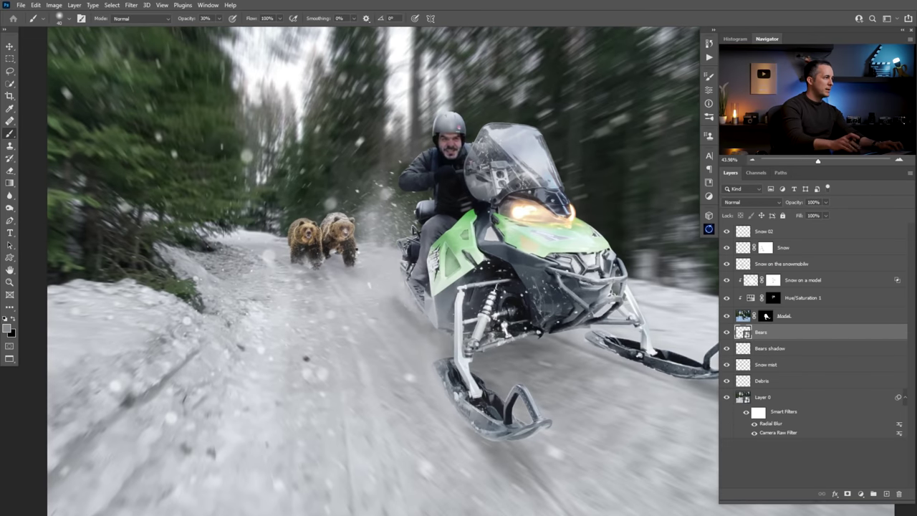
pyautogui.moveTo(350, 250); pyautogui.dragTo(345, 271)
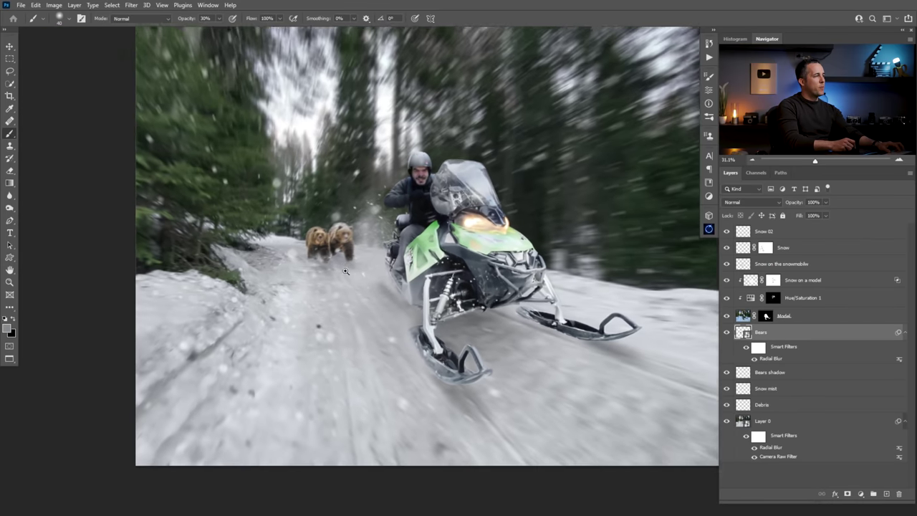
pyautogui.scroll(-4, 345, 270)
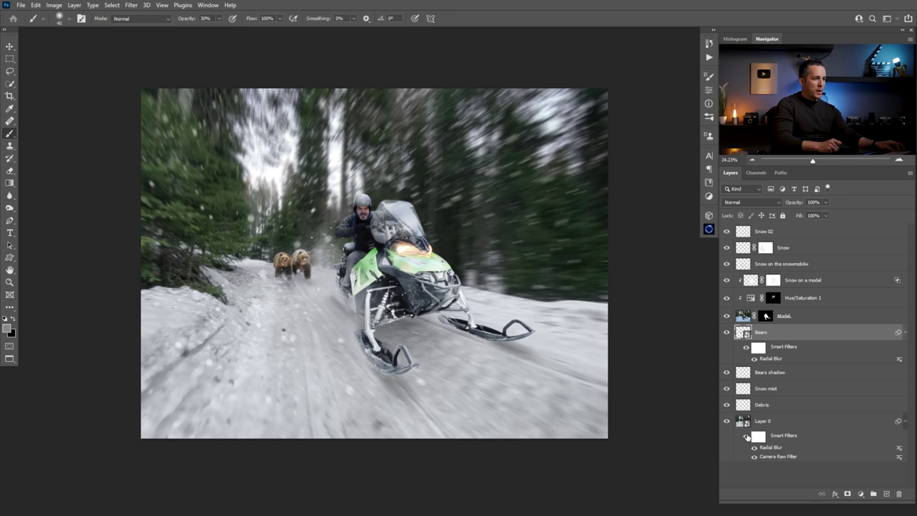
# Compare the composite with the unfiltered background alone by toggling the background's smart filters and the other layers
pyautogui.click(746, 437)
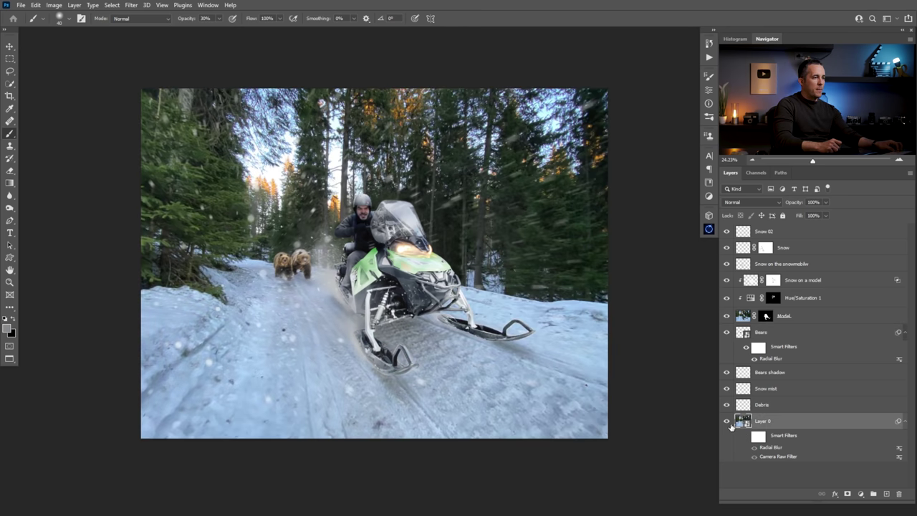
pyautogui.keyDown('alt'); pyautogui.click(727, 421); pyautogui.keyUp('alt')
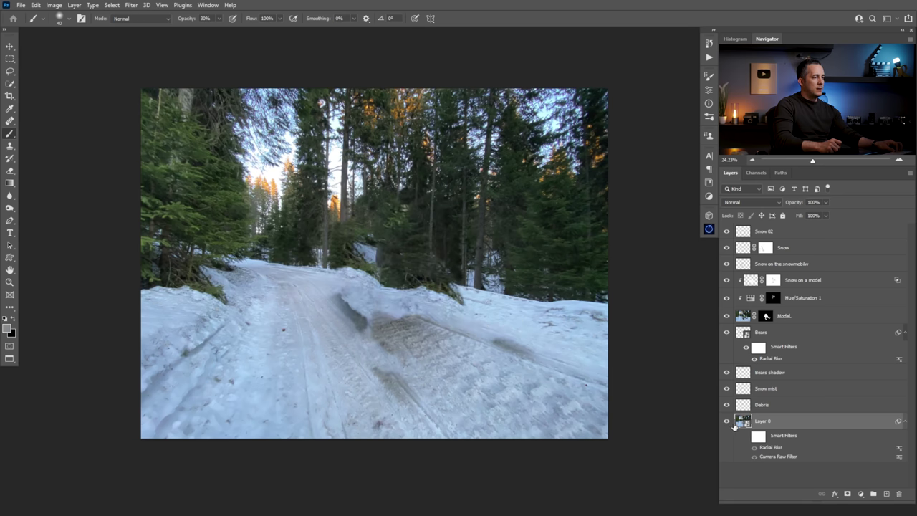
pyautogui.keyDown('alt'); pyautogui.click(727, 421); pyautogui.keyUp('alt')
pyautogui.click(746, 437)
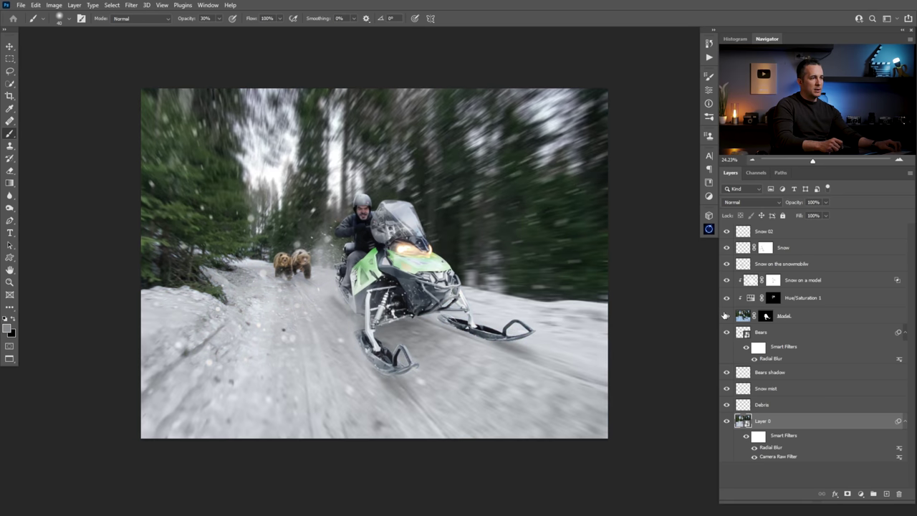
# Duplicate the Model layer and place the original below all layers with its mask disabled, for a before-and-after comparison
pyautogui.click(747, 317)
pyautogui.hotkey('ctrl', 'j')
pyautogui.moveTo(743, 342); pyautogui.dragTo(784, 461)
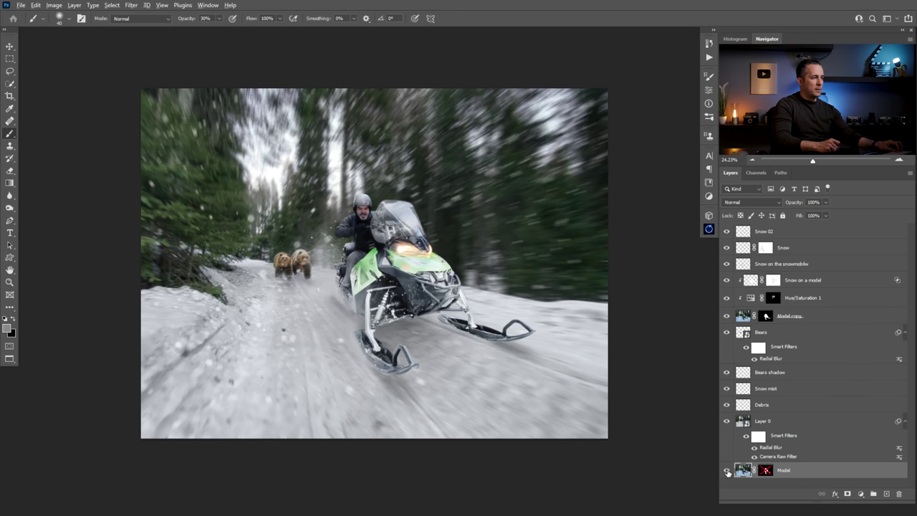
pyautogui.keyDown('alt'); pyautogui.click(727, 470); pyautogui.keyUp('alt')
pyautogui.keyDown('alt'); pyautogui.click(727, 471); pyautogui.keyUp('alt')
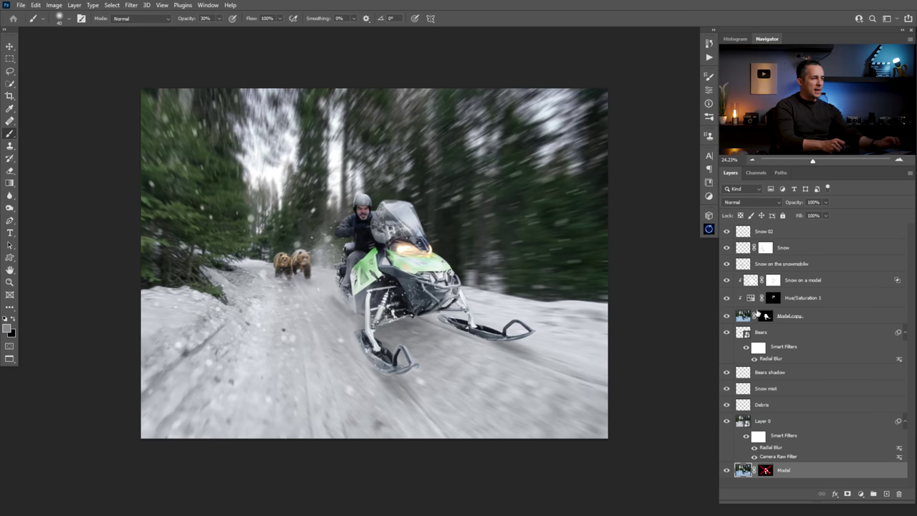
# Inspect the snow on the snowmobile and rider up close, toggling the Snow on the snowmobile and Snow on a model layers
pyautogui.click(727, 264)
pyautogui.click(727, 265)
pyautogui.click(729, 281)
pyautogui.click(729, 281)
pyautogui.click(771, 280)
pyautogui.scroll(5, 411, 214)
pyautogui.scroll(1, 411, 215)
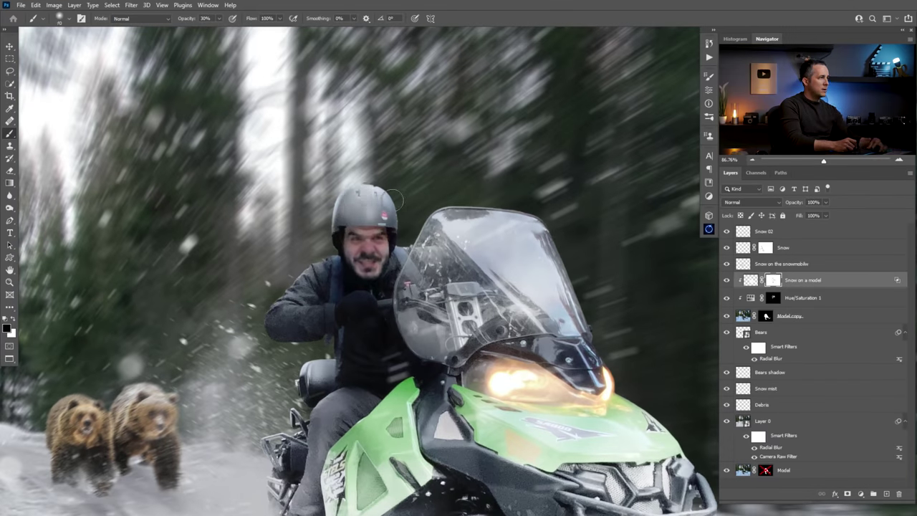
# Compare the full composite with the original photo by showing only the bottom Model layer and restoring all layers
pyautogui.scroll(-5, 394, 200)
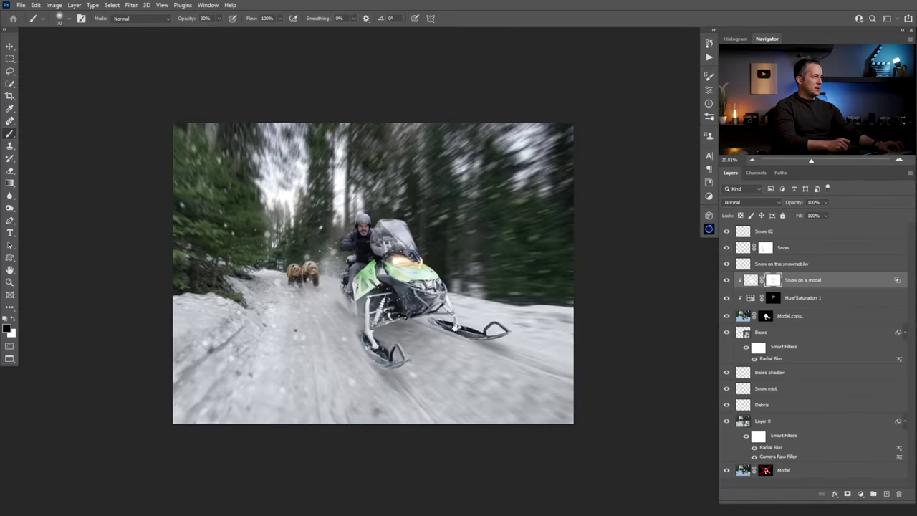
pyautogui.scroll(2, 296, 272)
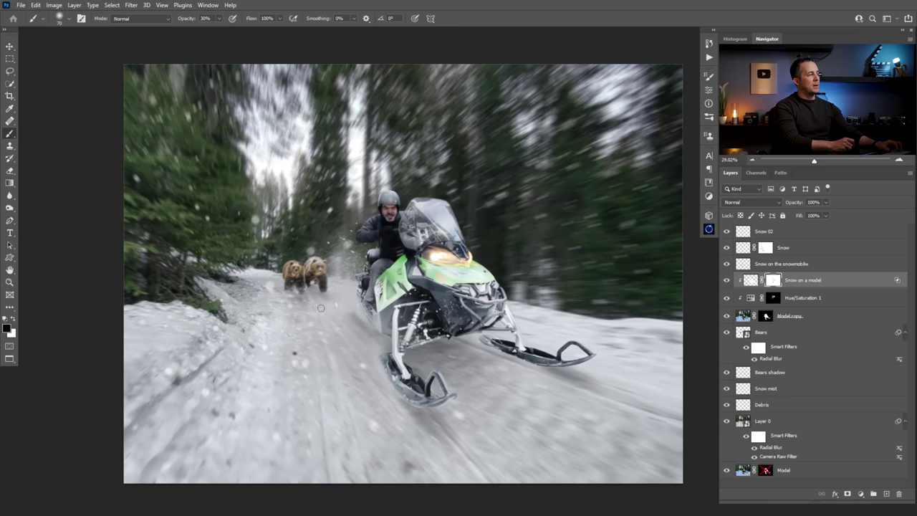
pyautogui.scroll(-3, 319, 303)
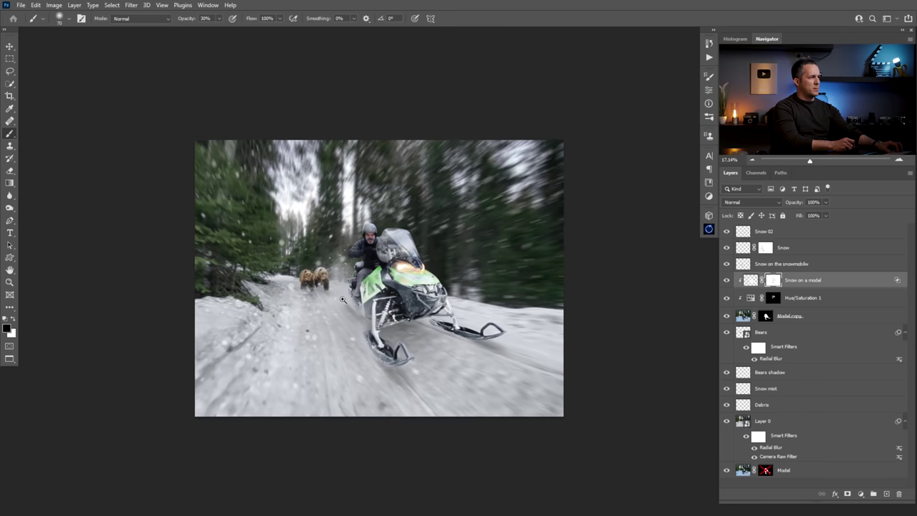
pyautogui.keyDown('alt'); pyautogui.click(727, 470); pyautogui.keyUp('alt')
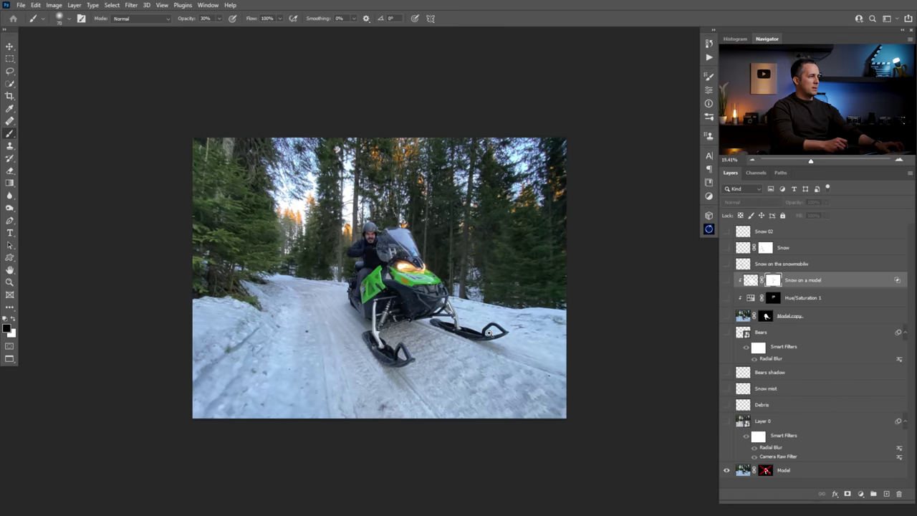
pyautogui.scroll(2, 507, 338)
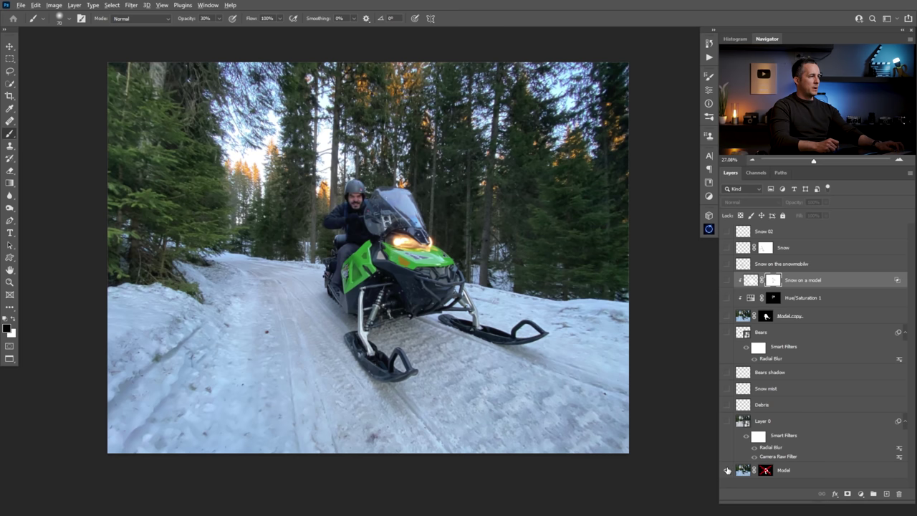
pyautogui.keyDown('alt'); pyautogui.click(726, 470); pyautogui.keyUp('alt')
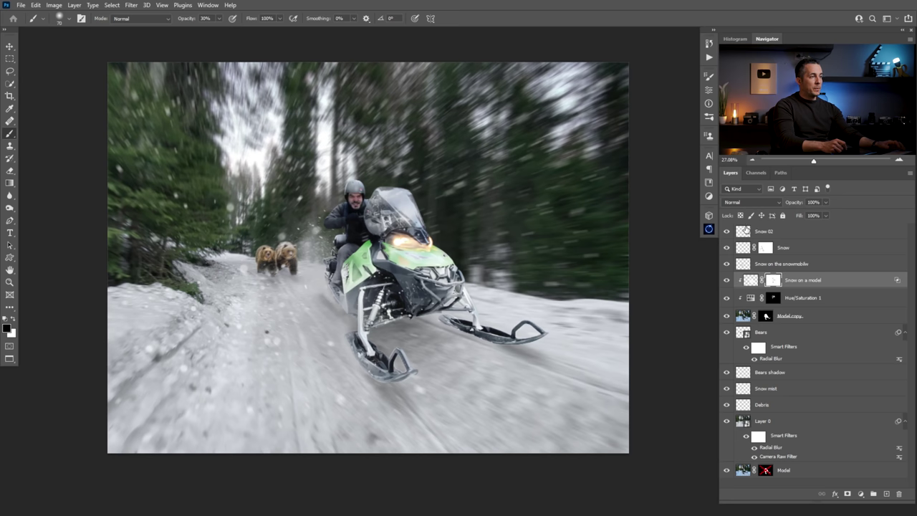
# Add a new layer above Snow 02 and set its blend mode to Linear Dodge (Add)
pyautogui.click(747, 233)
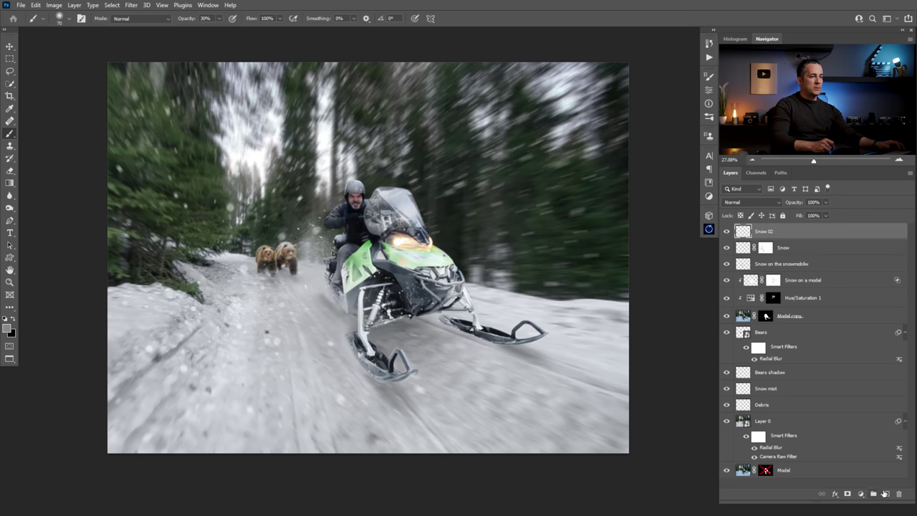
pyautogui.hotkey('ctrl', 'j')
pyautogui.click(753, 202)
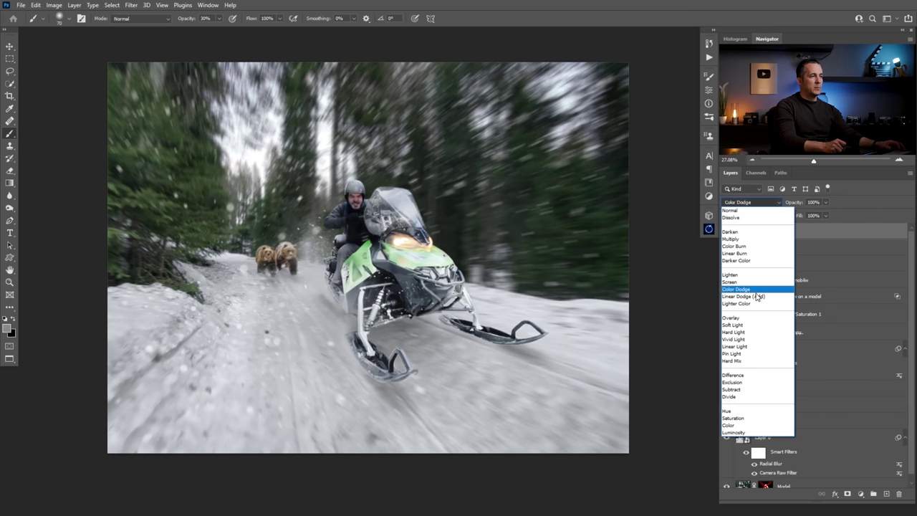
pyautogui.click(744, 295)
# Sample the headlight's orange, darken it in the Color Picker, and paint a soft glow over the snowmobile's headlights at 30% brush opacity
pyautogui.click(9, 327)
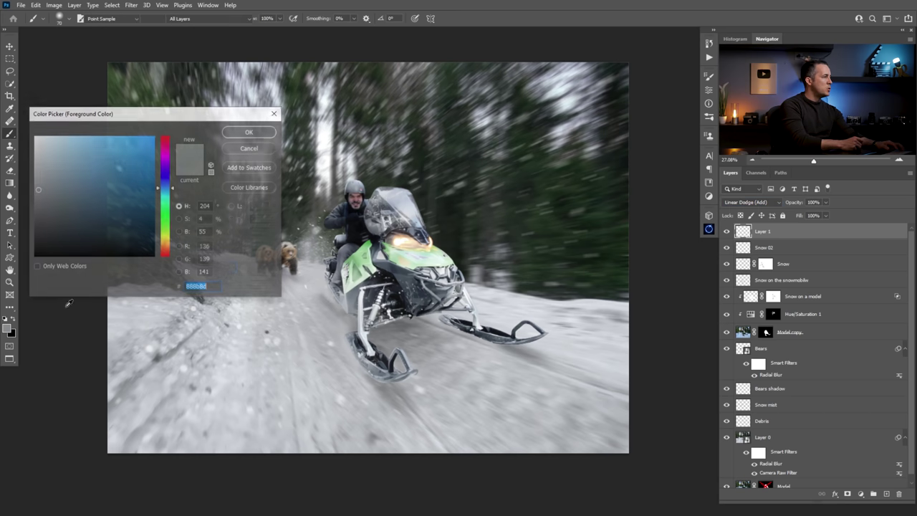
pyautogui.click(403, 236)
pyautogui.click(147, 208)
pyautogui.click(250, 132)
pyautogui.press(']')
pyautogui.press(']')
pyautogui.press(']')
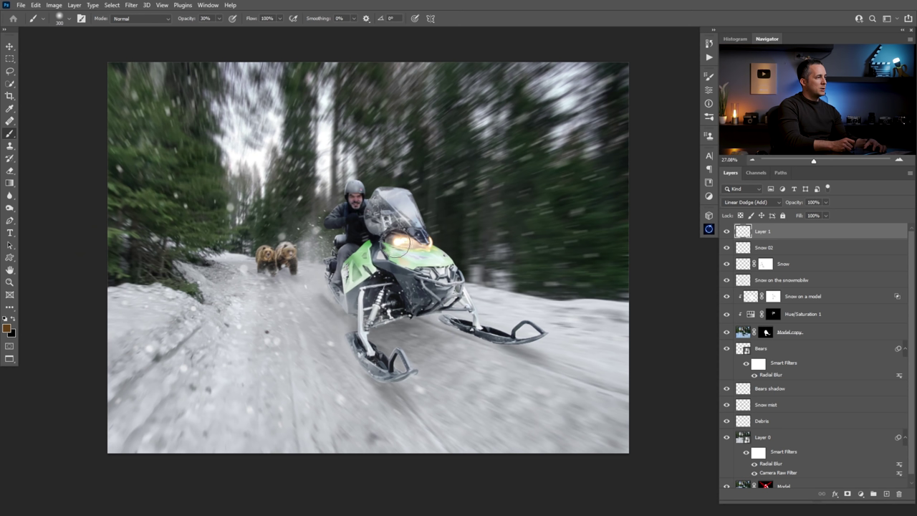
pyautogui.moveTo(399, 242); pyautogui.dragTo(434, 237)
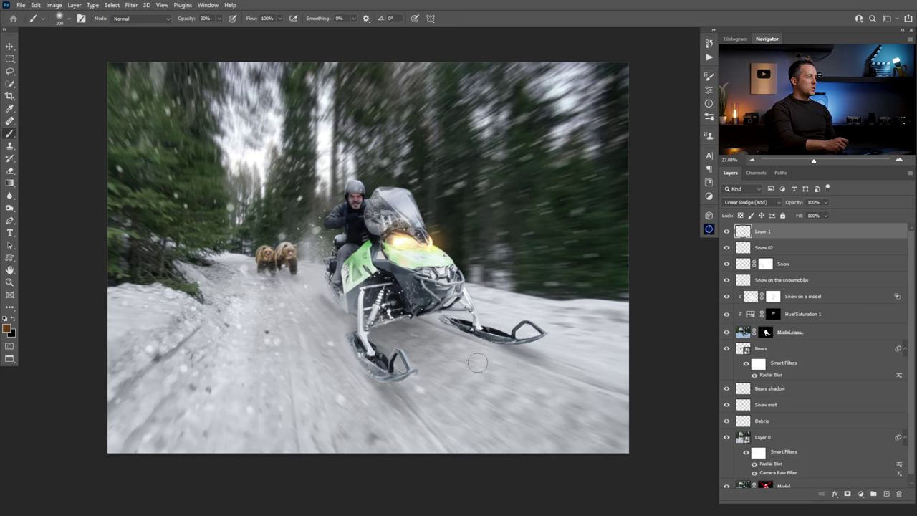
# Compare the original photo with the composite including the headlight glow by isolating the Model layer and restoring the rest
pyautogui.scroll(-3, 472, 298)
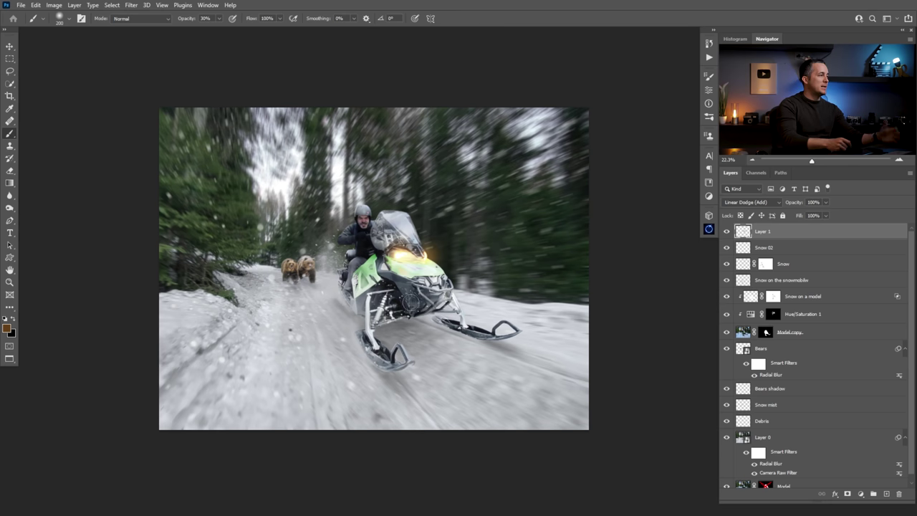
pyautogui.scroll(-1, 912, 404)
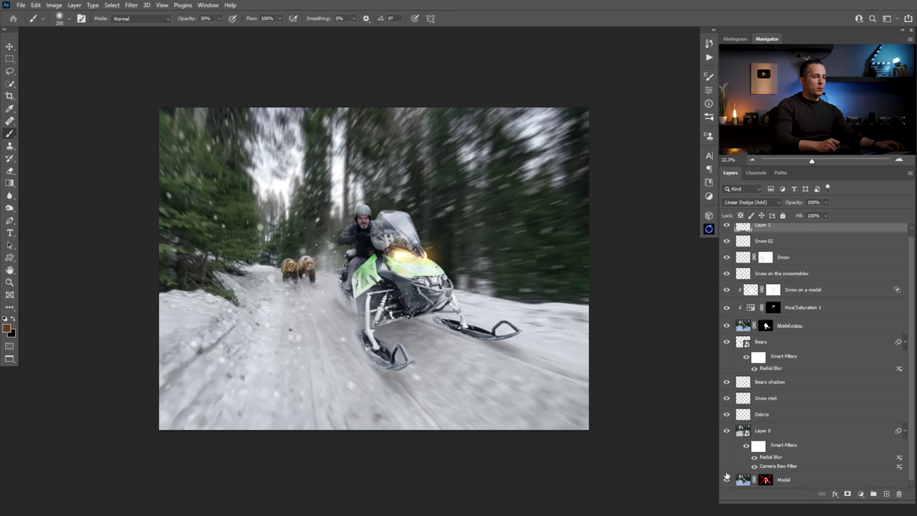
pyautogui.keyDown('alt'); pyautogui.click(726, 479); pyautogui.keyUp('alt')
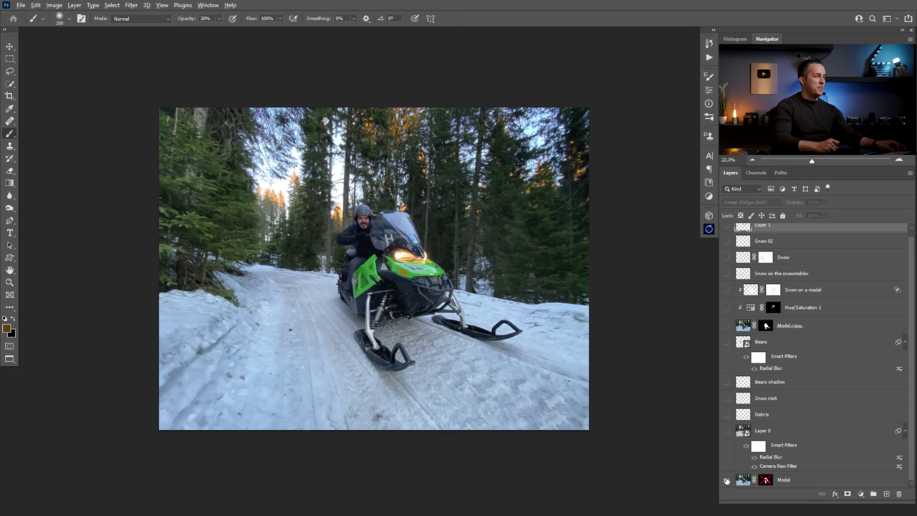
pyautogui.keyDown('alt'); pyautogui.click(726, 479); pyautogui.keyUp('alt')
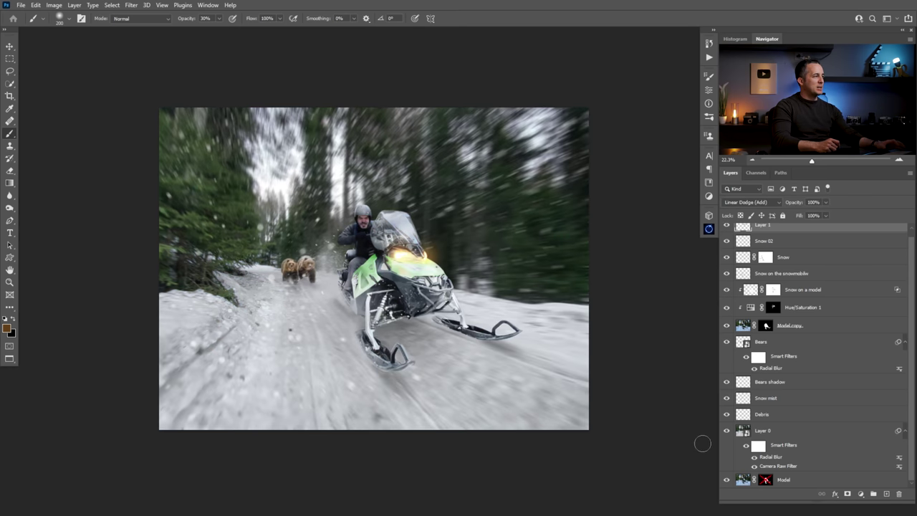
# Rename the headlight glow layer as Glow
pyautogui.scroll(1, 868, 242)
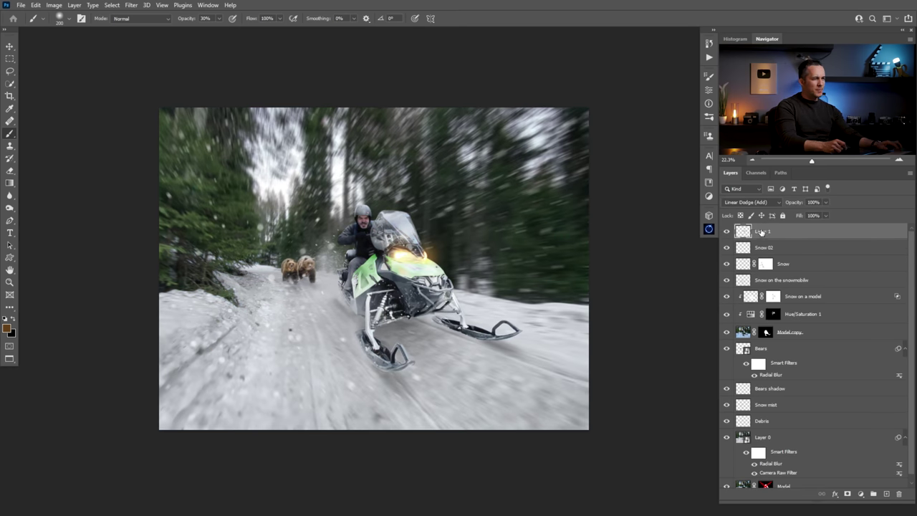
pyautogui.click(762, 229)
pyautogui.write('Glow')
pyautogui.press('Return')
# Add a layer named Snow above Glow and prepare a white 400 px brush at 100% opacity
pyautogui.click(888, 494)
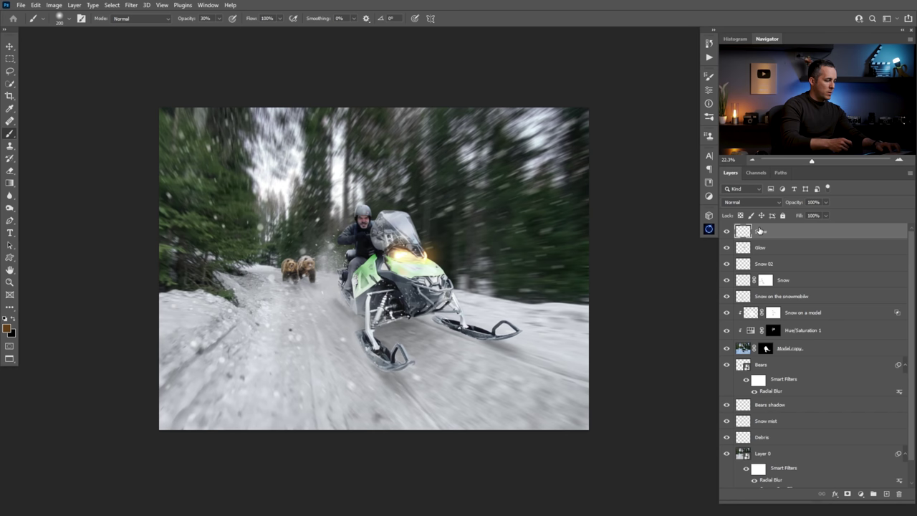
pyautogui.press('d')
pyautogui.press('x')
pyautogui.press('0')
pyautogui.press(']')
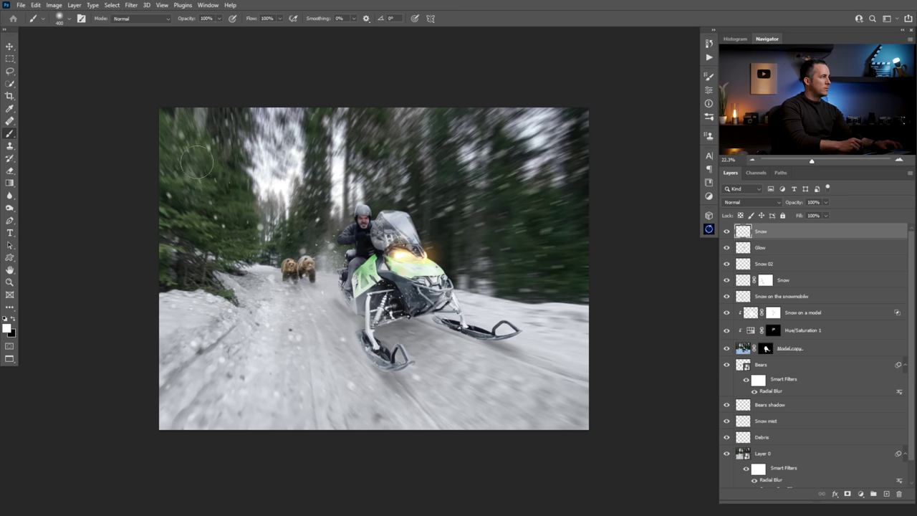
pyautogui.rightClick(201, 167)
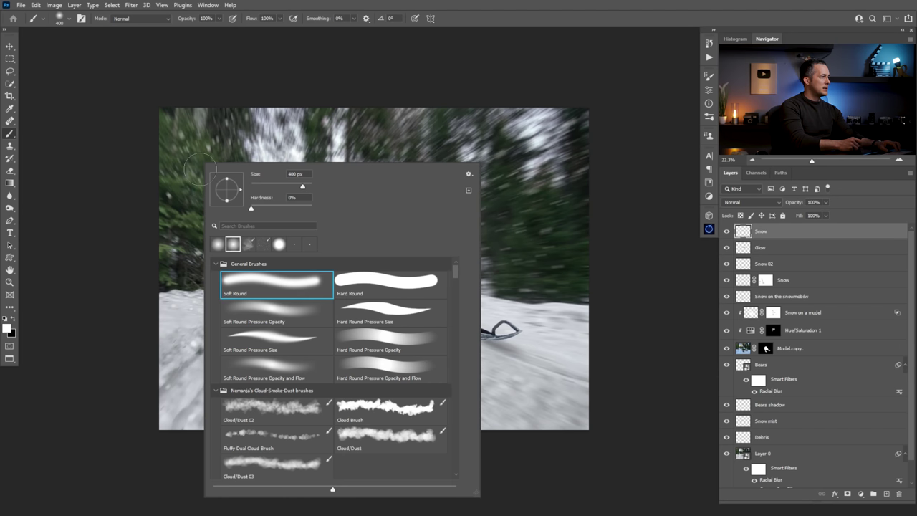
pyautogui.click(201, 144)
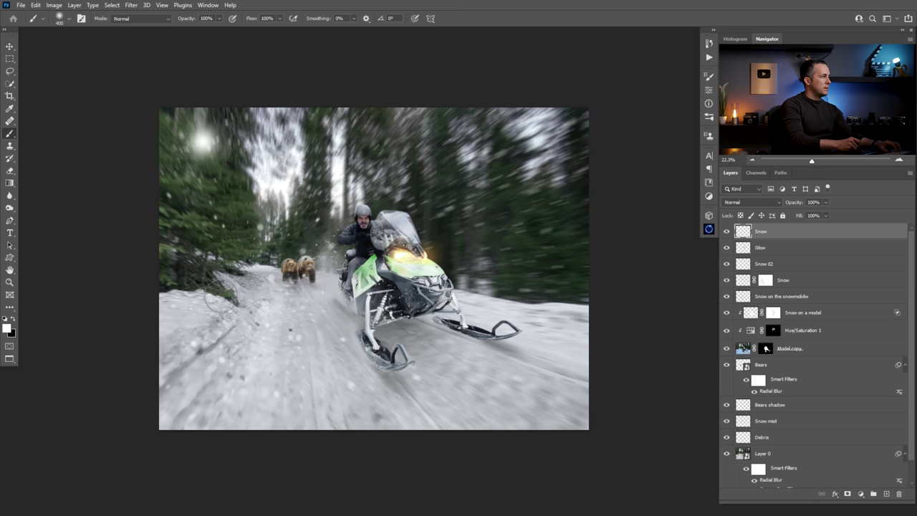
pyautogui.hotkey('ctrl', 'z')
# Paint large white snow dots of varying sizes near the image's edges using the Hard Round brush with reduced hardness
pyautogui.rightClick(222, 245)
pyautogui.click(369, 283)
pyautogui.click(305, 206)
pyautogui.click(200, 142)
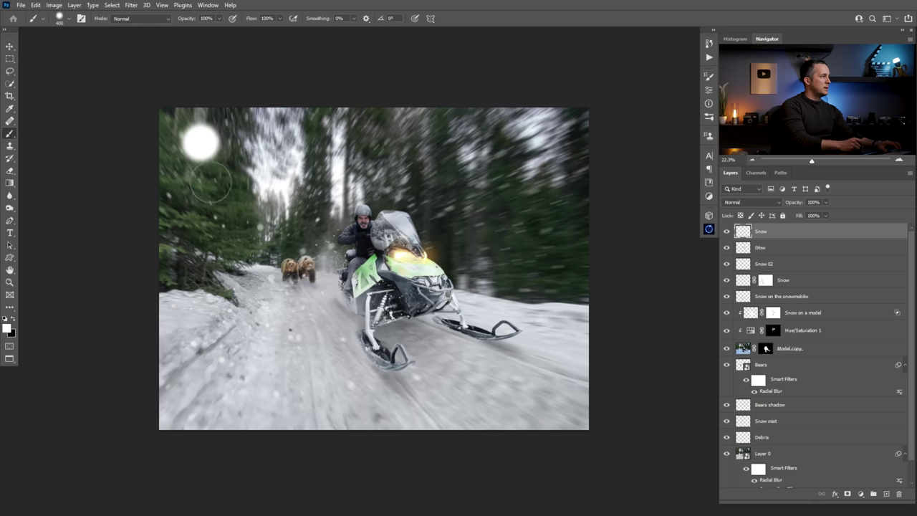
pyautogui.click(206, 368)
pyautogui.press(']')
pyautogui.click(159, 294)
pyautogui.click(556, 141)
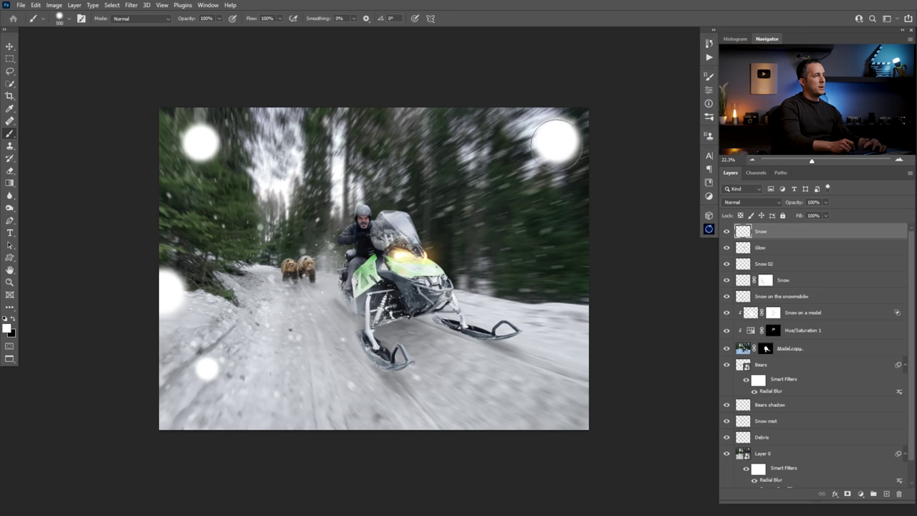
pyautogui.click(546, 364)
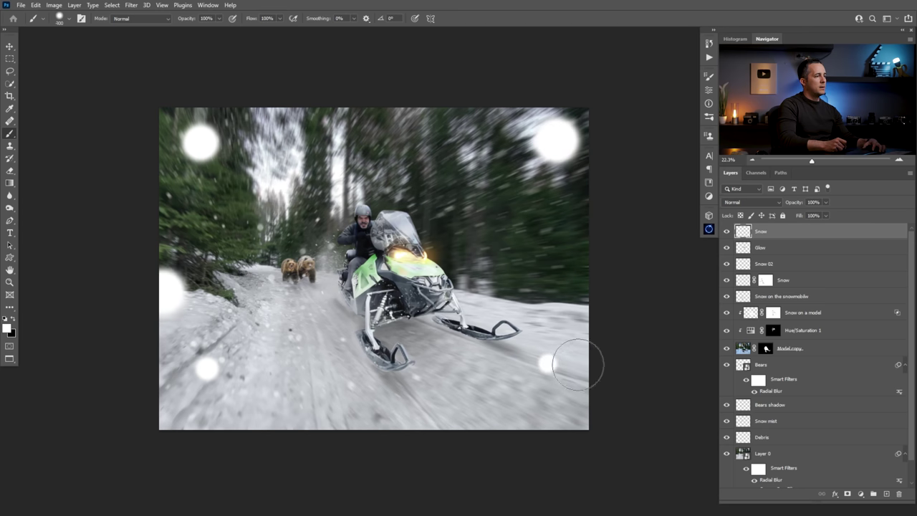
pyautogui.click(450, 405)
# Paint one more large white snow dot over the trees above the snowmobile with a 400 px brush
pyautogui.press('[')
pyautogui.press('[')
pyautogui.press('[')
pyautogui.press('[')
pyautogui.press('[')
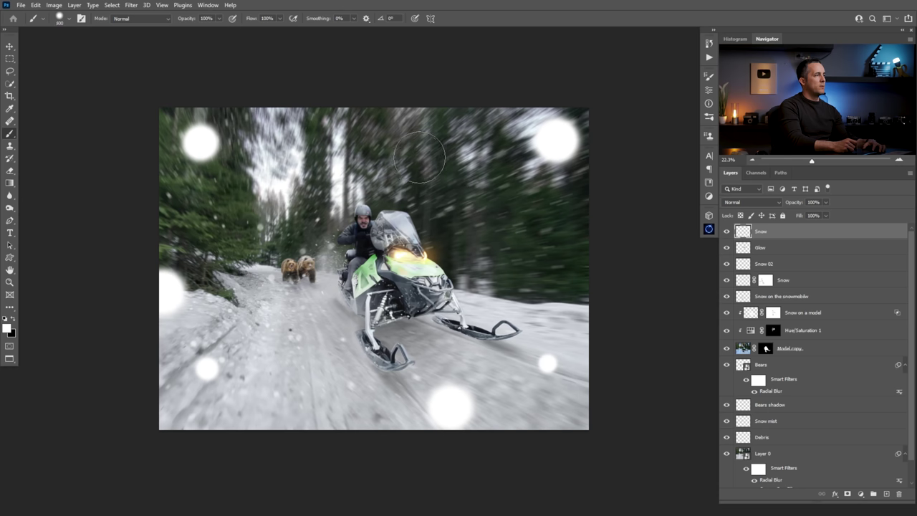
pyautogui.press('[')
pyautogui.press('[')
pyautogui.press('[')
pyautogui.press('[')
pyautogui.press(']')
pyautogui.press(']')
pyautogui.press(']')
pyautogui.click(426, 150)
# Apply a Radial Blur of amount 13, Zoom method and Good quality, to the large snow dots and lower their layer's opacity to 28%
pyautogui.click(131, 5)
pyautogui.click(131, 5)
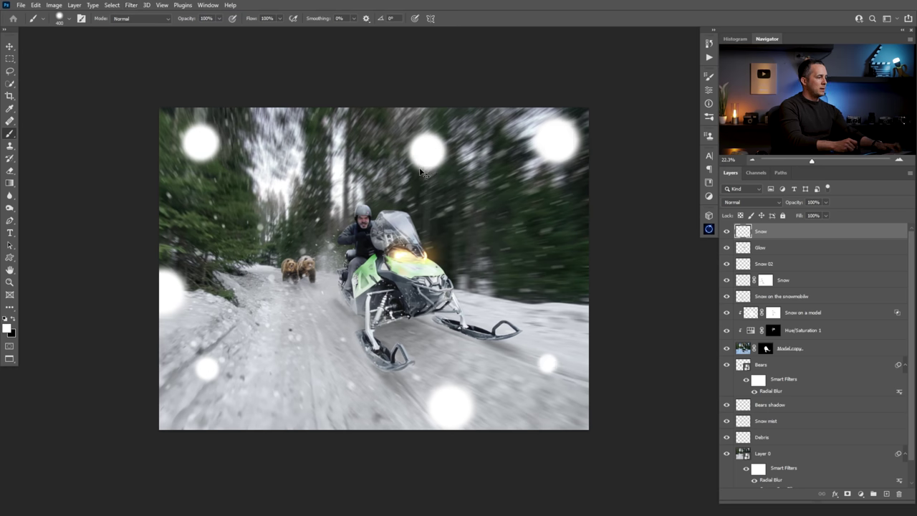
pyautogui.hotkey('ctrl', 'alt', 'f')
pyautogui.moveTo(160, 126); pyautogui.dragTo(154, 124)
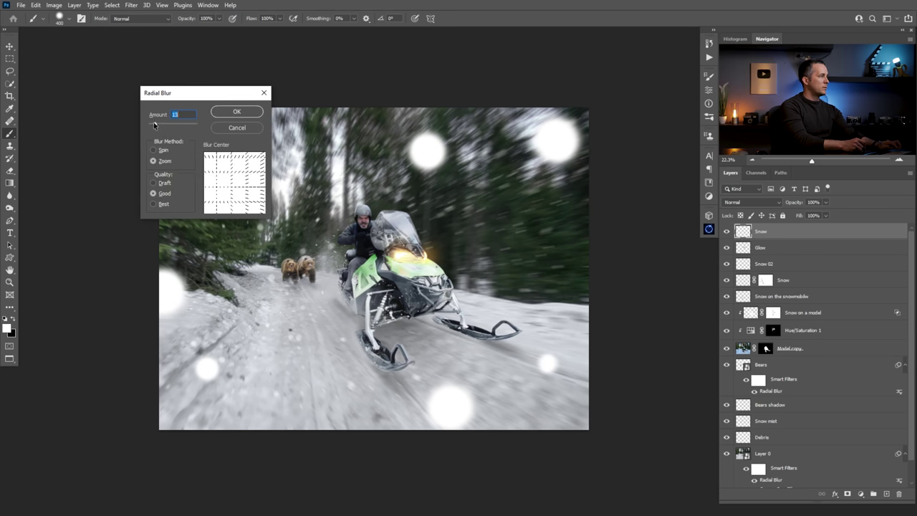
pyautogui.click(237, 111)
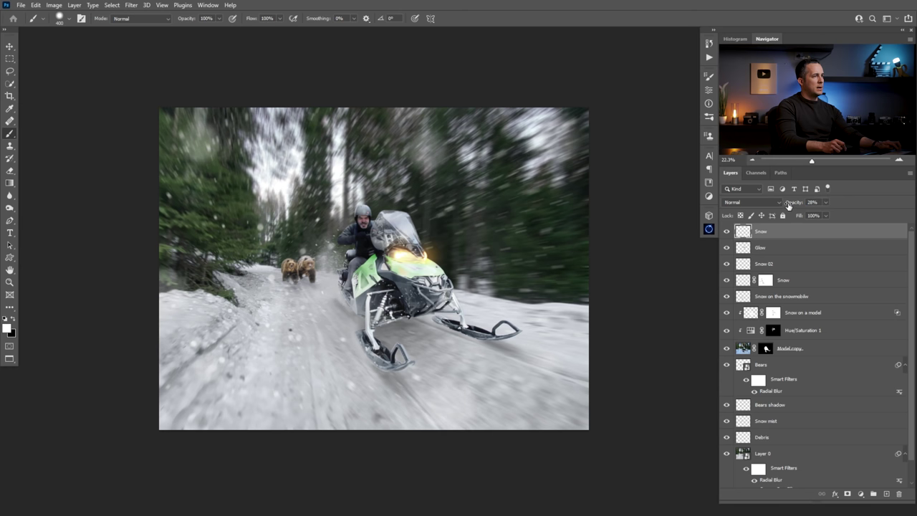
# Compare the image with and without the blurred large snow dots by toggling the top Snow layer
pyautogui.click(727, 231)
pyautogui.click(727, 233)
pyautogui.click(726, 232)
pyautogui.click(726, 232)
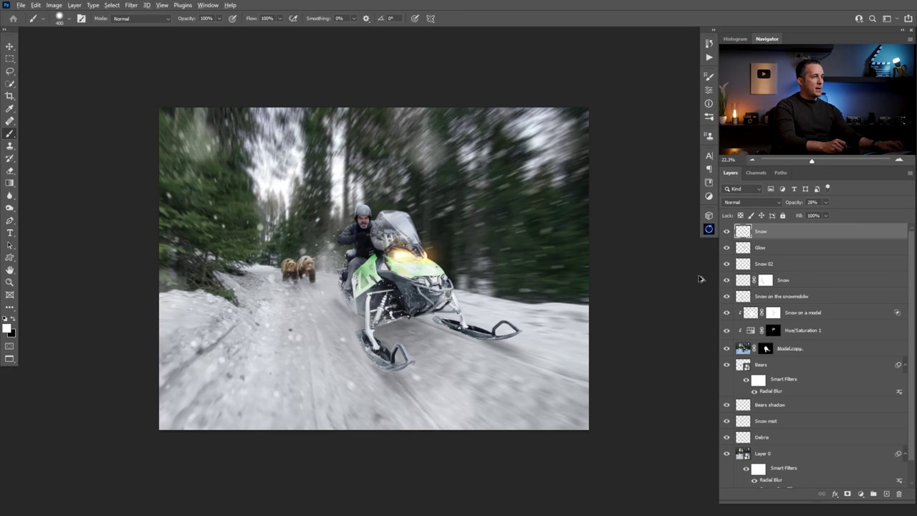
# Merge all visible layers into a new top layer and open it in the Camera Raw Filter
pyautogui.hotkey('ctrl', 'alt', 'shift', 'e')
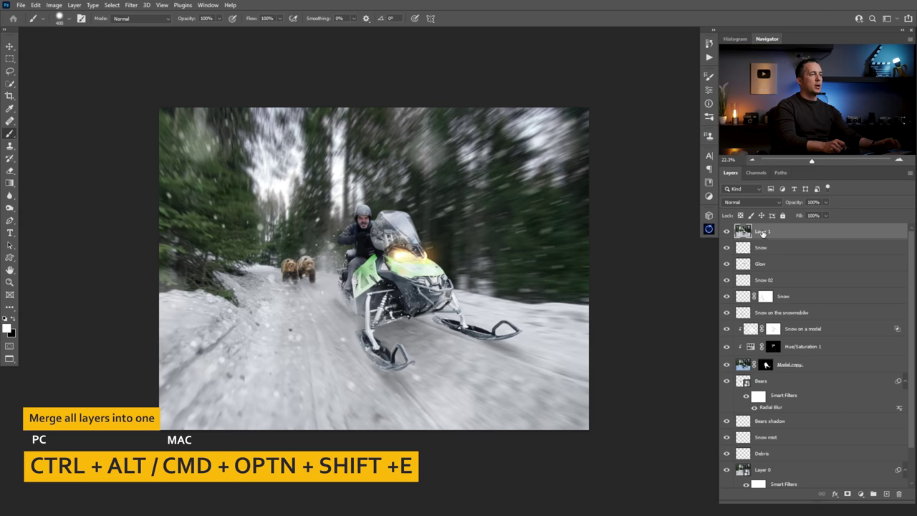
pyautogui.click(132, 6)
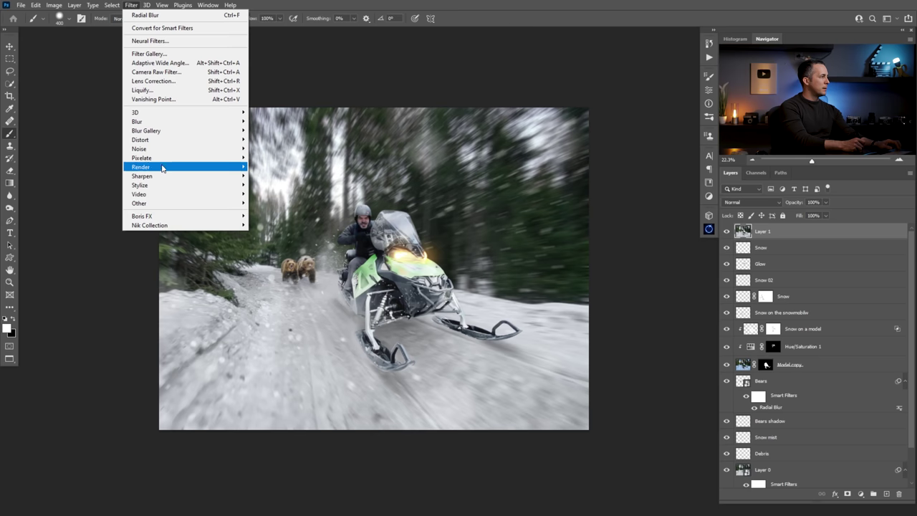
pyautogui.click(158, 72)
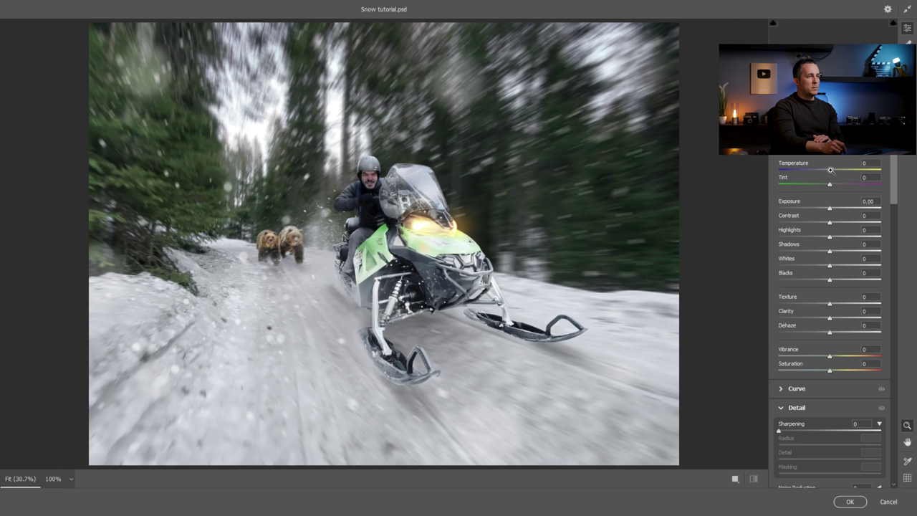
# Cool the temperature slightly and set Contrast to +9, Shadows to +9, Clarity to -10 and Texture to +34
pyautogui.moveTo(828, 172); pyautogui.dragTo(823, 174)
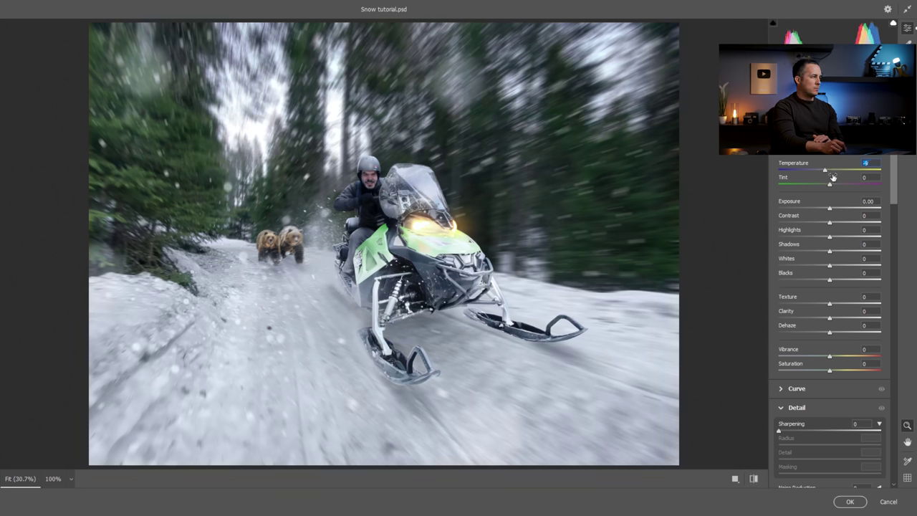
pyautogui.scroll(-2, 896, 190)
pyautogui.moveTo(829, 181); pyautogui.dragTo(834, 182)
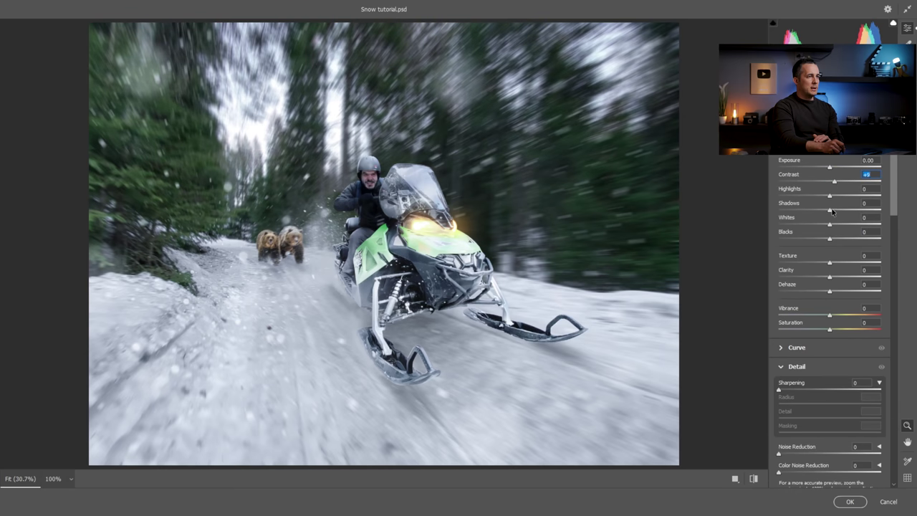
pyautogui.moveTo(830, 277); pyautogui.dragTo(847, 264)
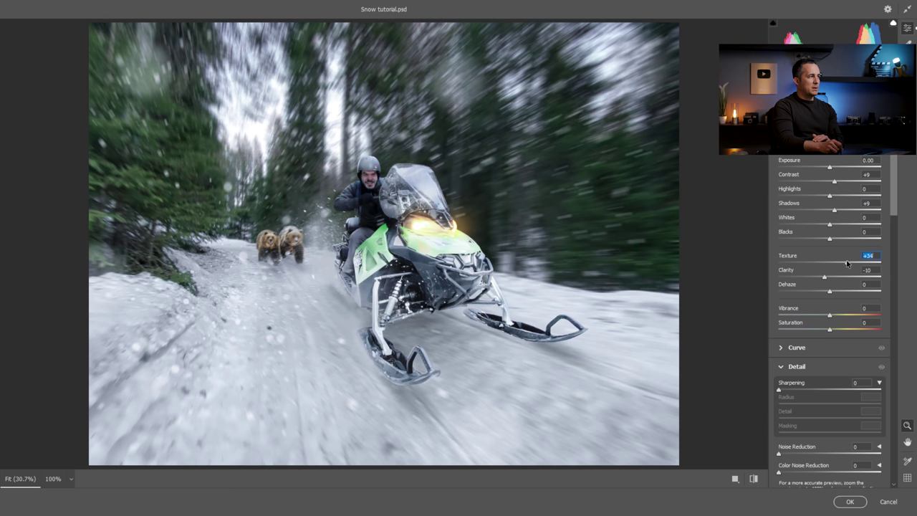
# Add a vignette of -7 with Feather 87 and apply the Camera Raw adjustments to the merged layer
pyautogui.moveTo(892, 210); pyautogui.dragTo(892, 428)
pyautogui.moveTo(827, 368); pyautogui.dragTo(824, 371)
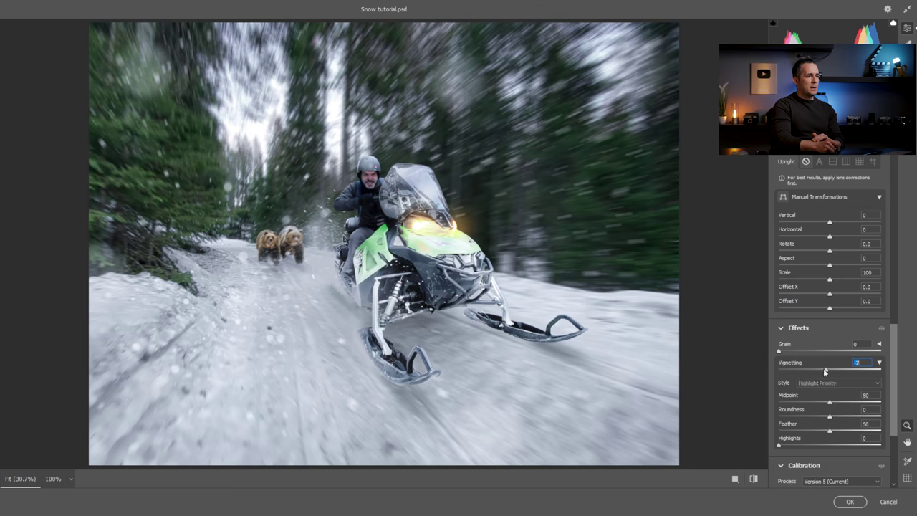
pyautogui.moveTo(829, 431); pyautogui.dragTo(858, 429)
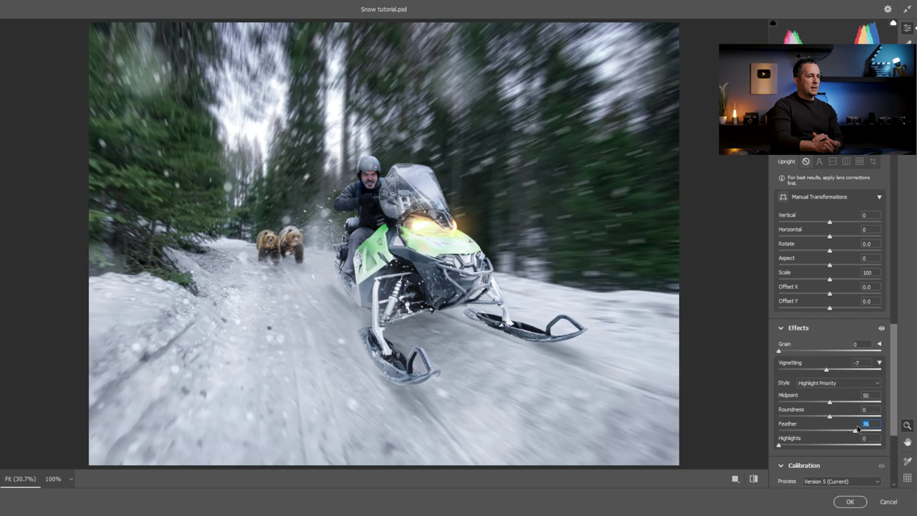
pyautogui.doubleClick(825, 370)
pyautogui.hotkey('ctrl', 'z')
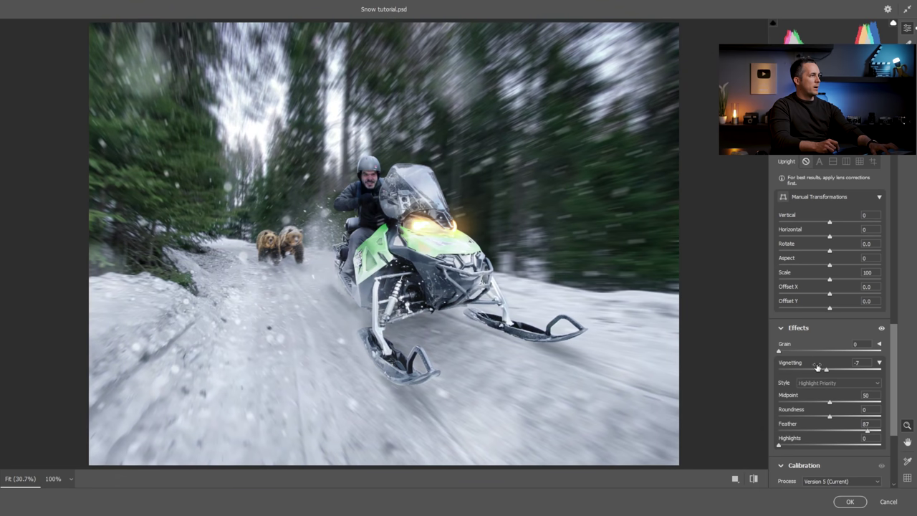
pyautogui.scroll(10, 823, 372)
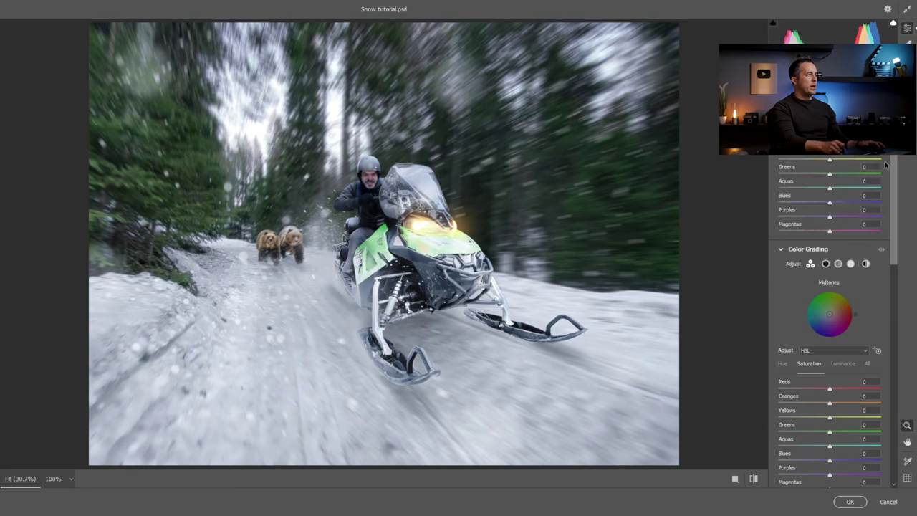
pyautogui.click(849, 501)
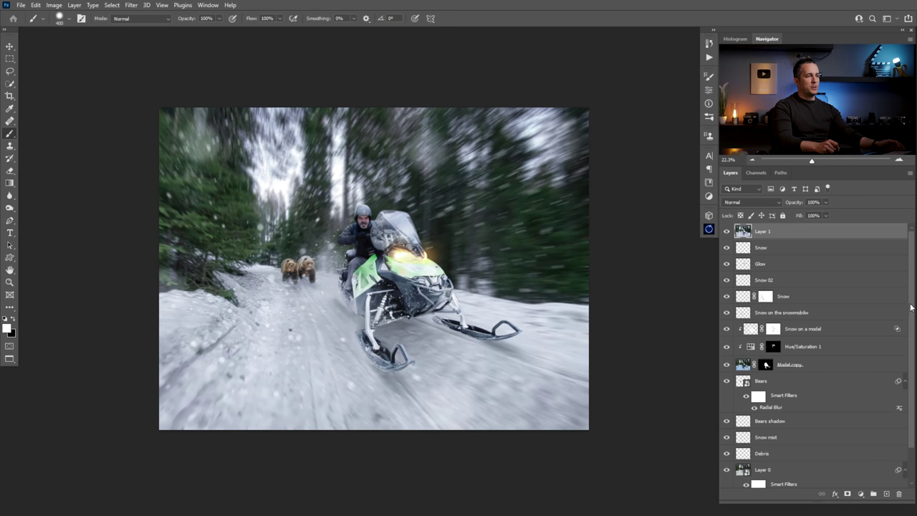
# Compare the finished composite with the original photo by temporarily showing only the Model layer
pyautogui.moveTo(910, 307); pyautogui.dragTo(912, 359)
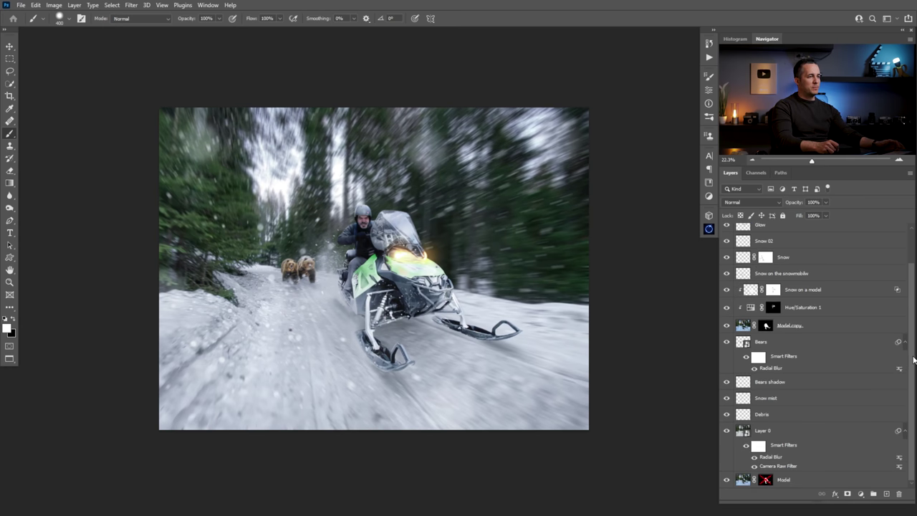
pyautogui.keyDown('alt'); pyautogui.click(726, 480); pyautogui.keyUp('alt')
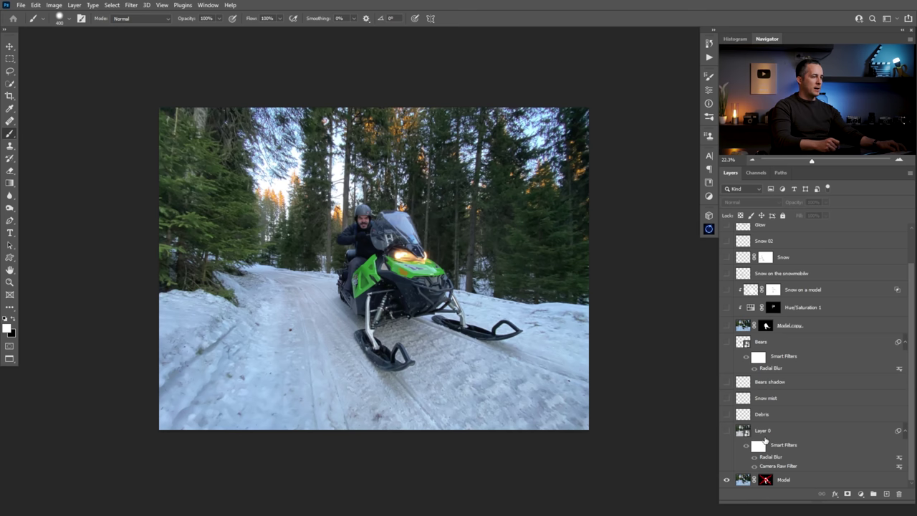
pyautogui.keyDown('alt'); pyautogui.click(727, 482); pyautogui.keyUp('alt')
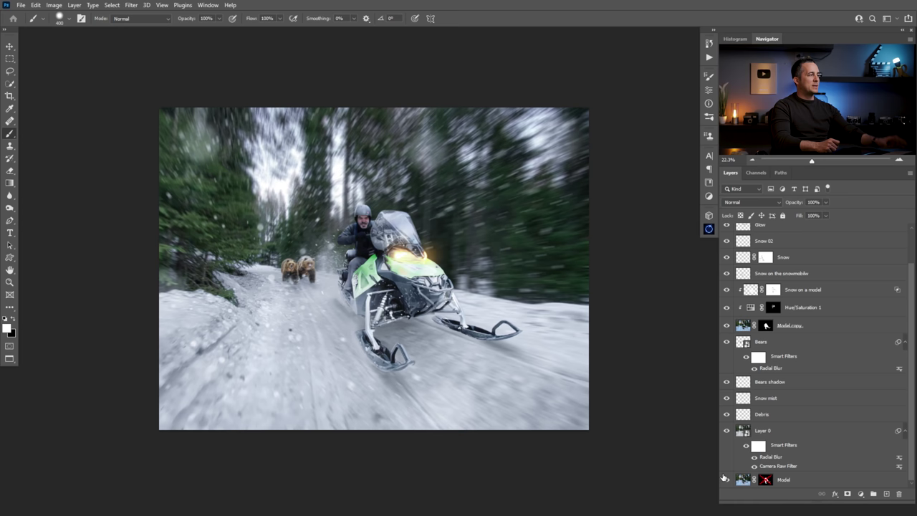
# Crop the image to a 16:9 ratio across its full width, keeping the snowmobile and bears in frame and the cropped pixels undeleted
pyautogui.scroll(1, 447, 290)
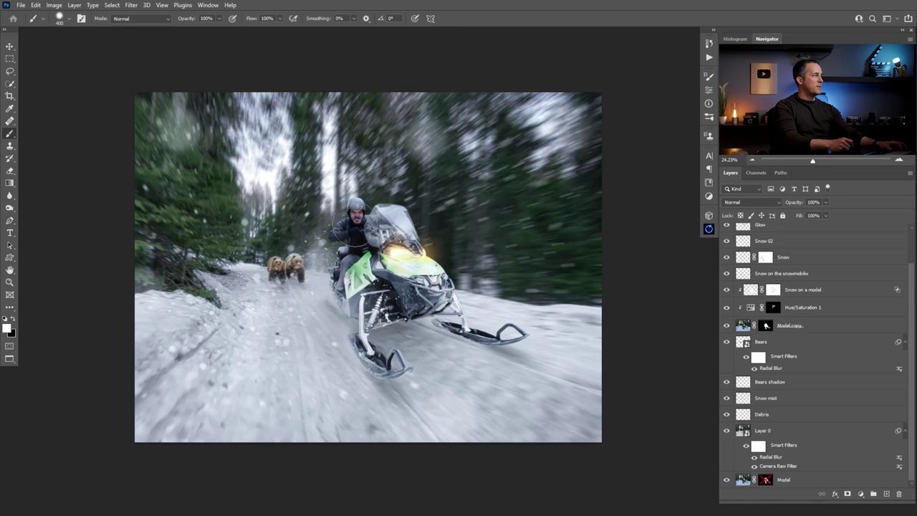
pyautogui.press('c')
pyautogui.click(428, 293)
pyautogui.moveTo(430, 302); pyautogui.dragTo(430, 306)
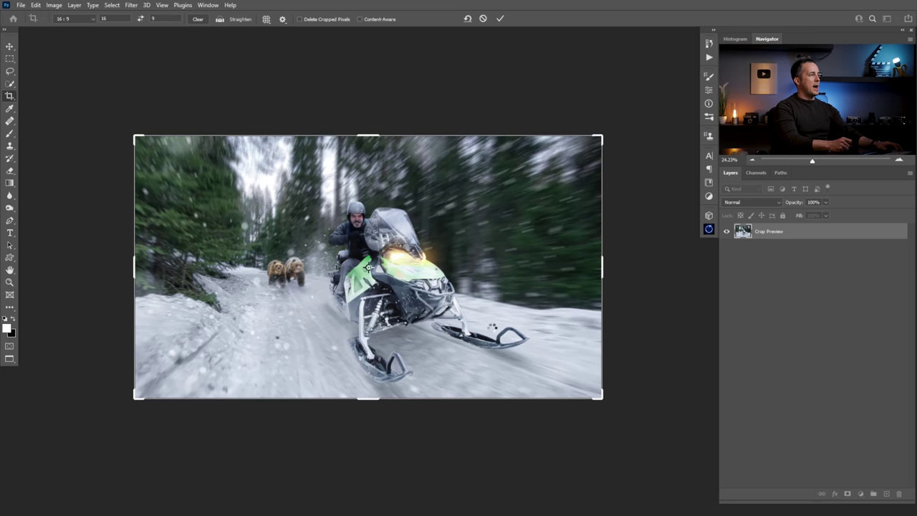
pyautogui.press('Return')
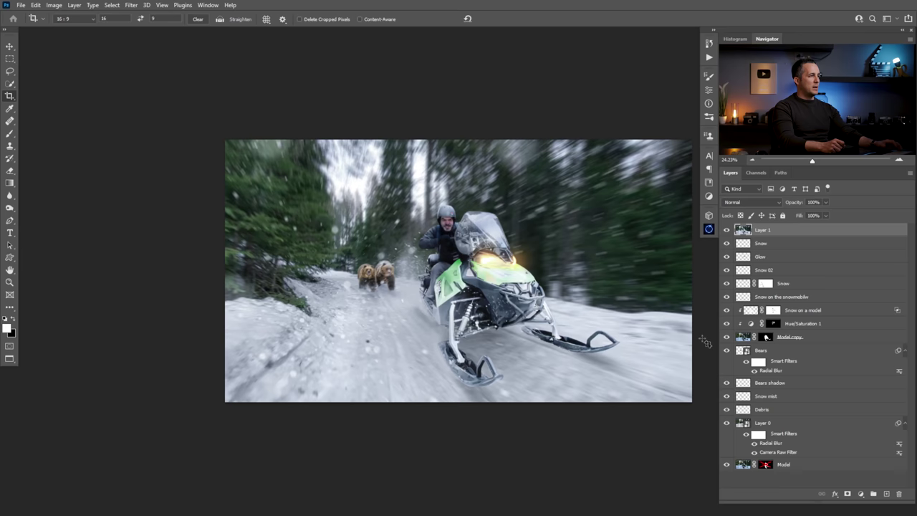
pyautogui.scroll(2, 568, 292)
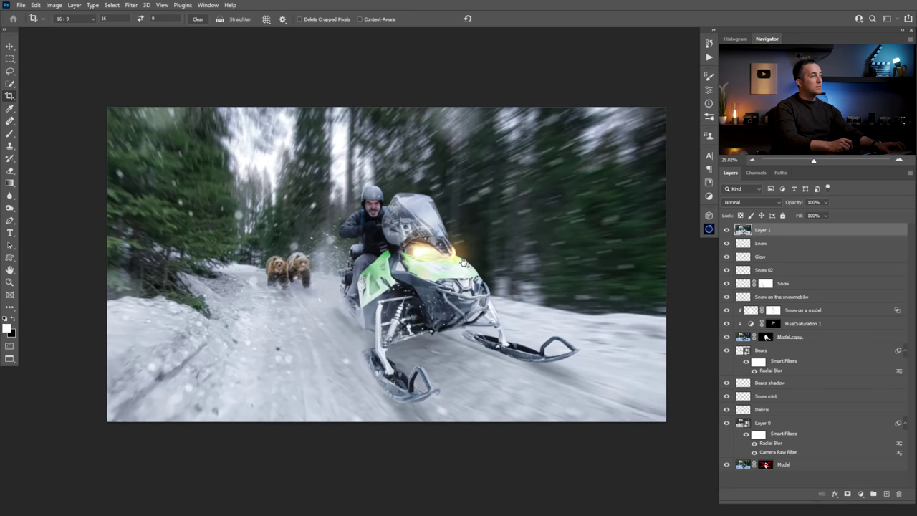